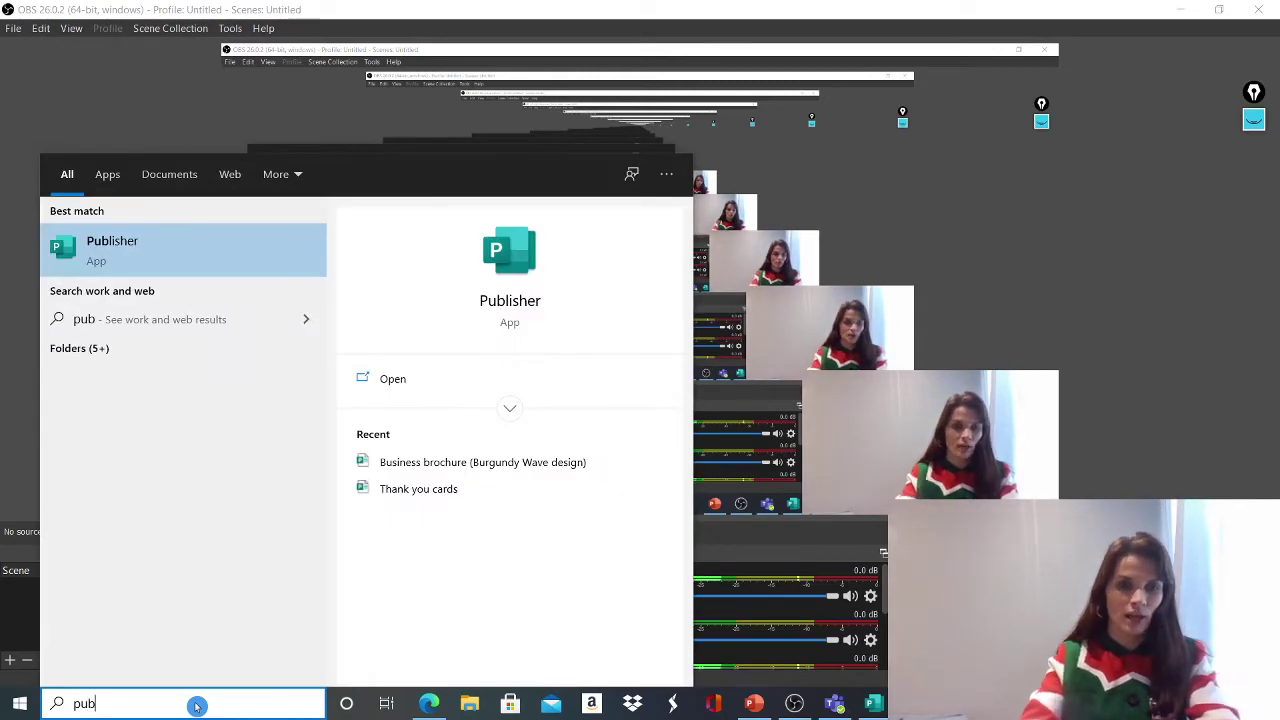
- Launch Publisher and create a new four-page publication from the Music program template
click(176, 254)
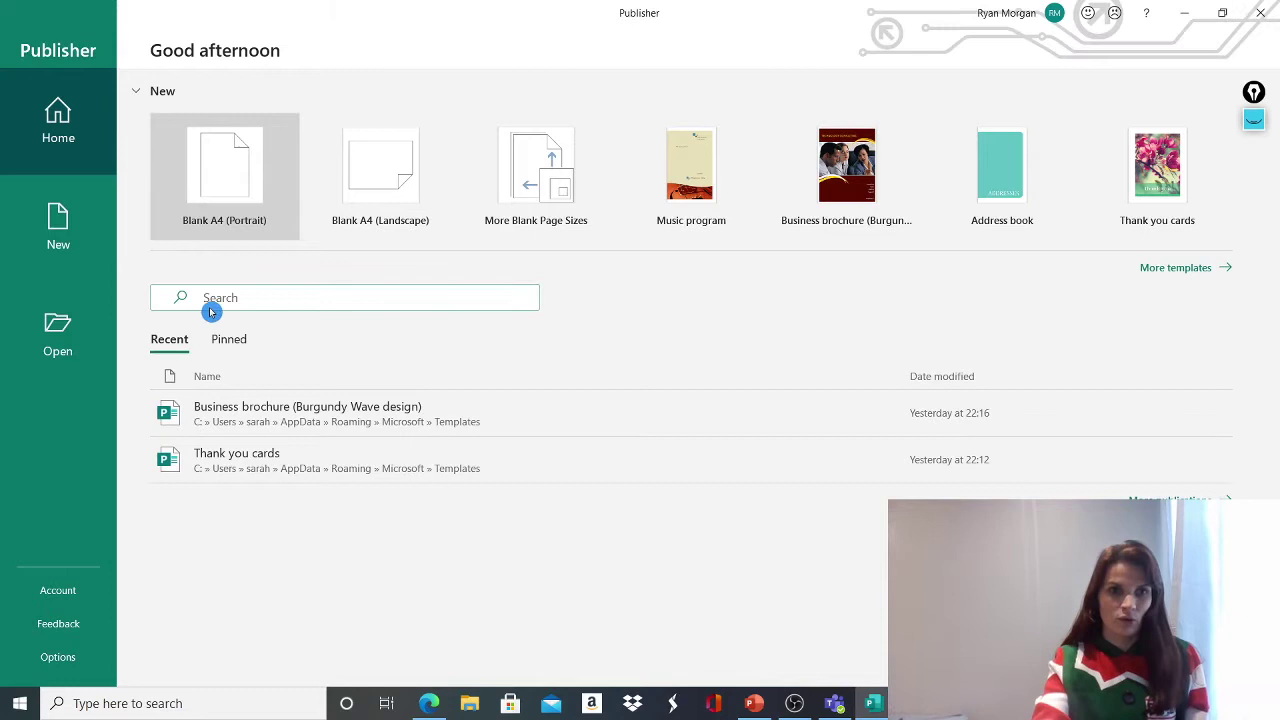
click(52, 225)
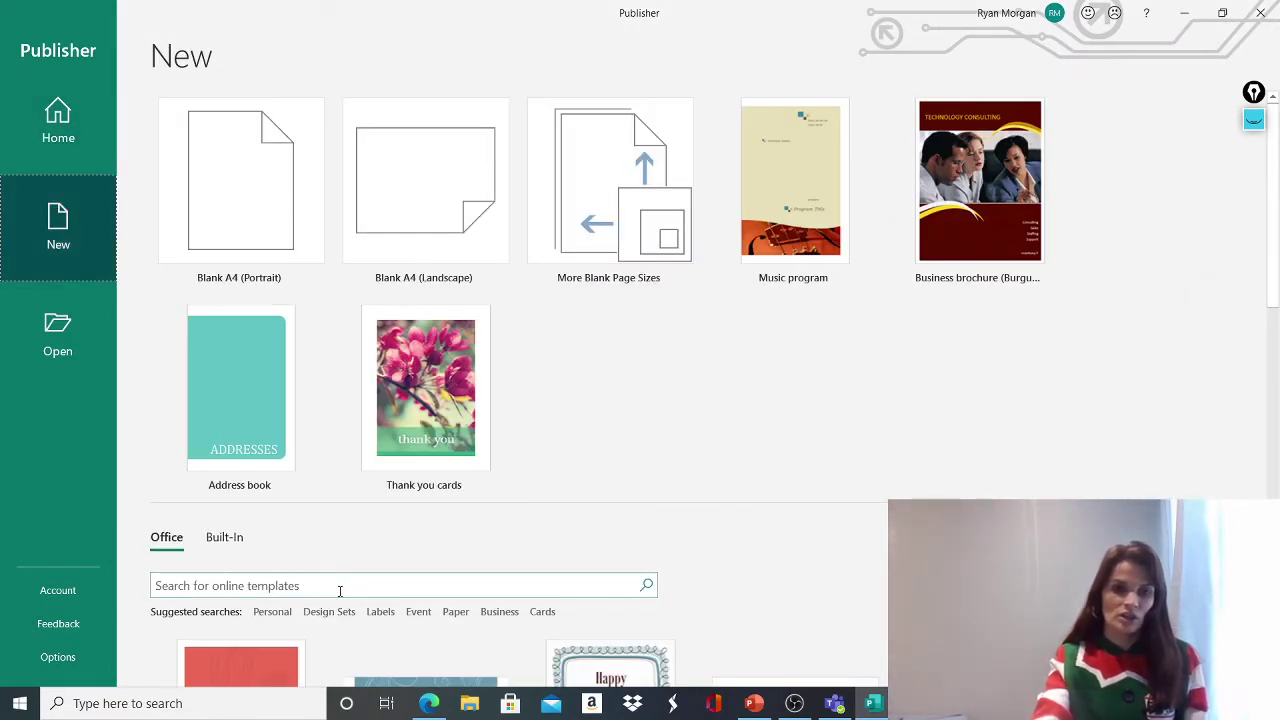
scroll(340, 590, down, 10)
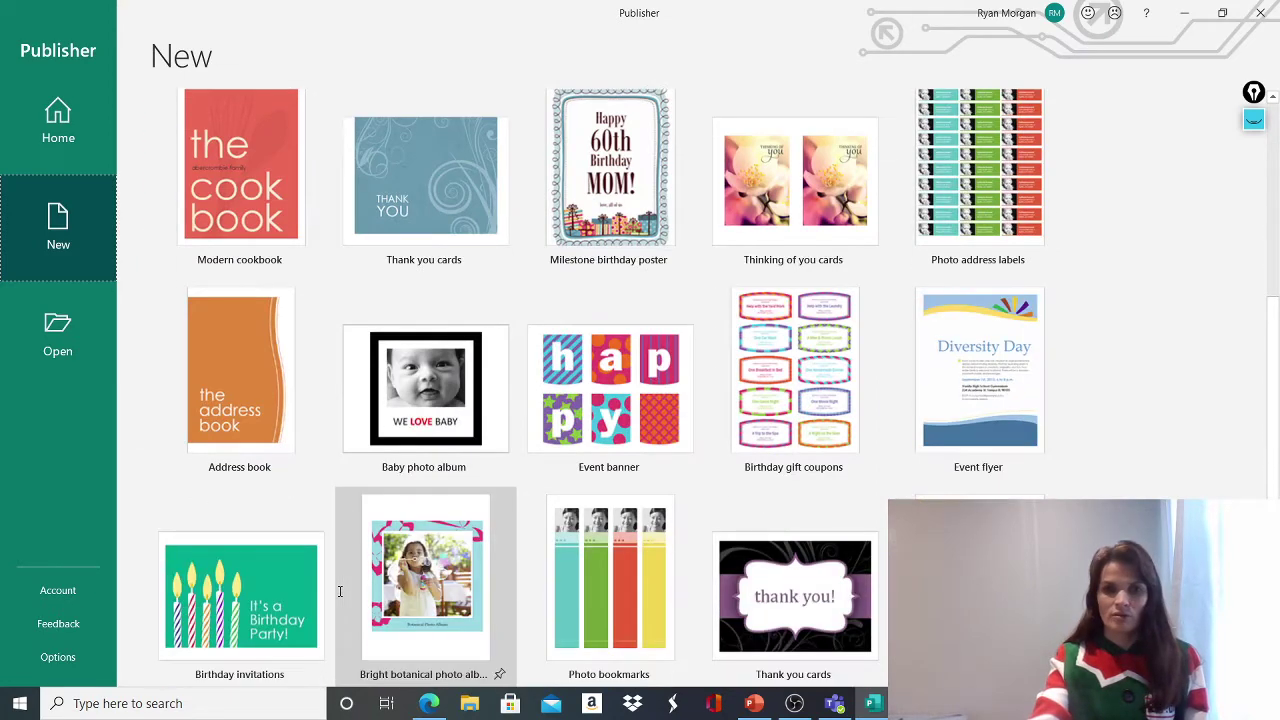
scroll(340, 590, up, 5)
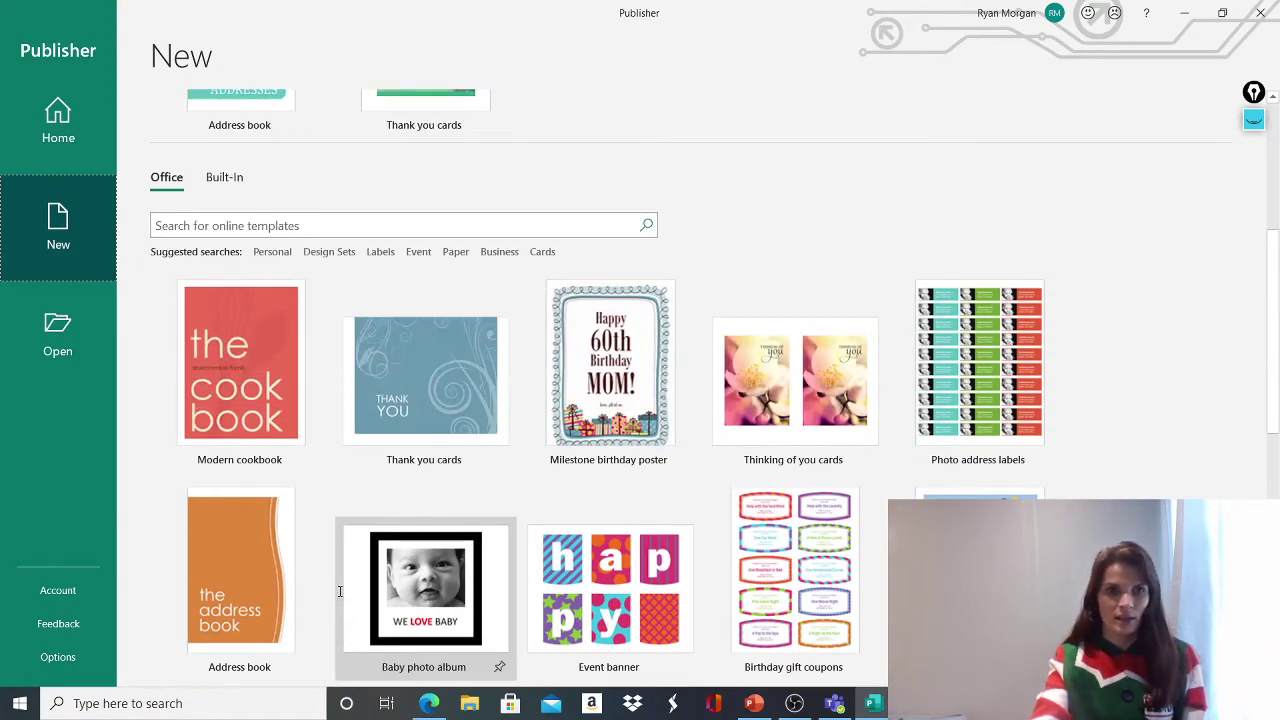
scroll(340, 591, up, 3)
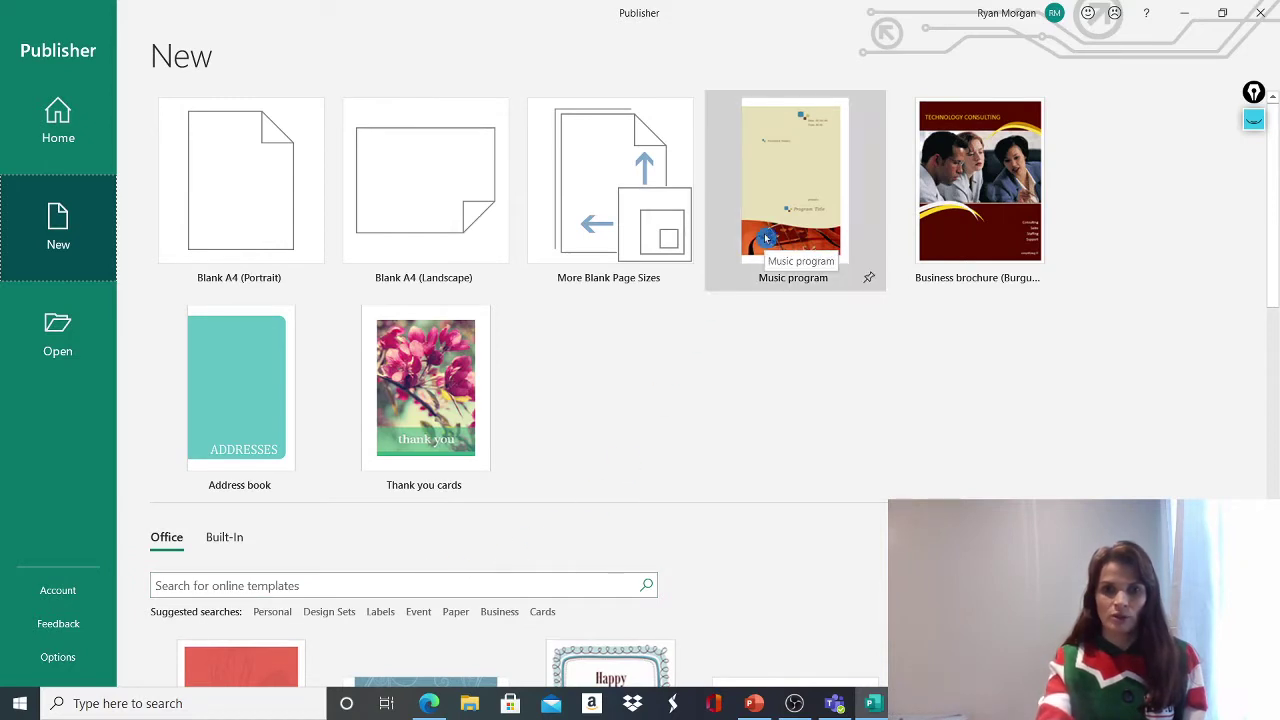
click(788, 211)
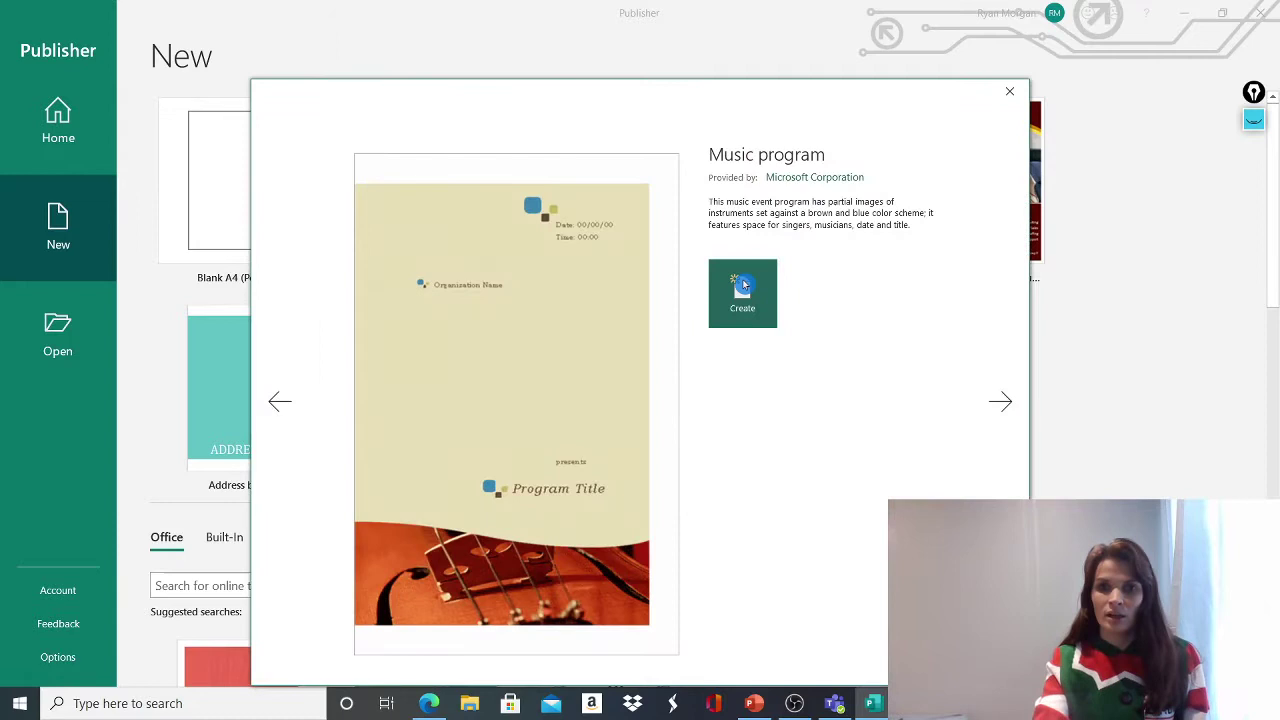
click(742, 283)
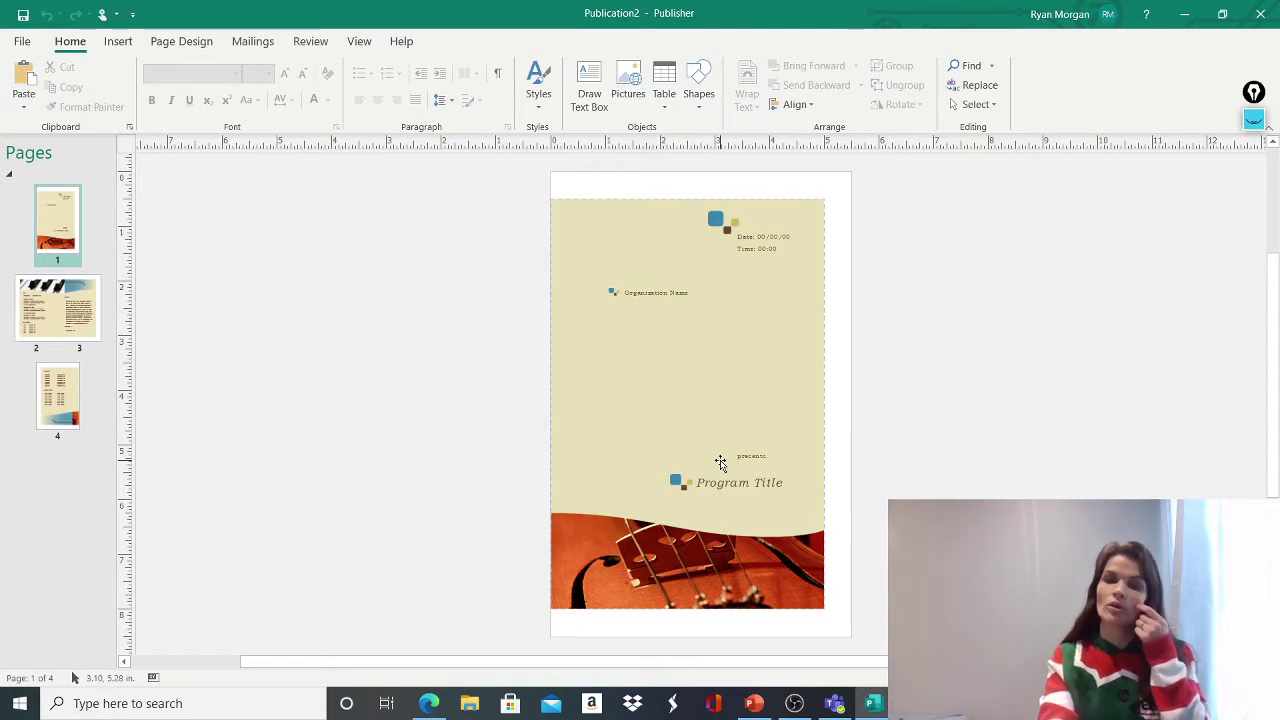
- Select all template objects on the cover page with Ctrl+A and delete them
click(693, 402)
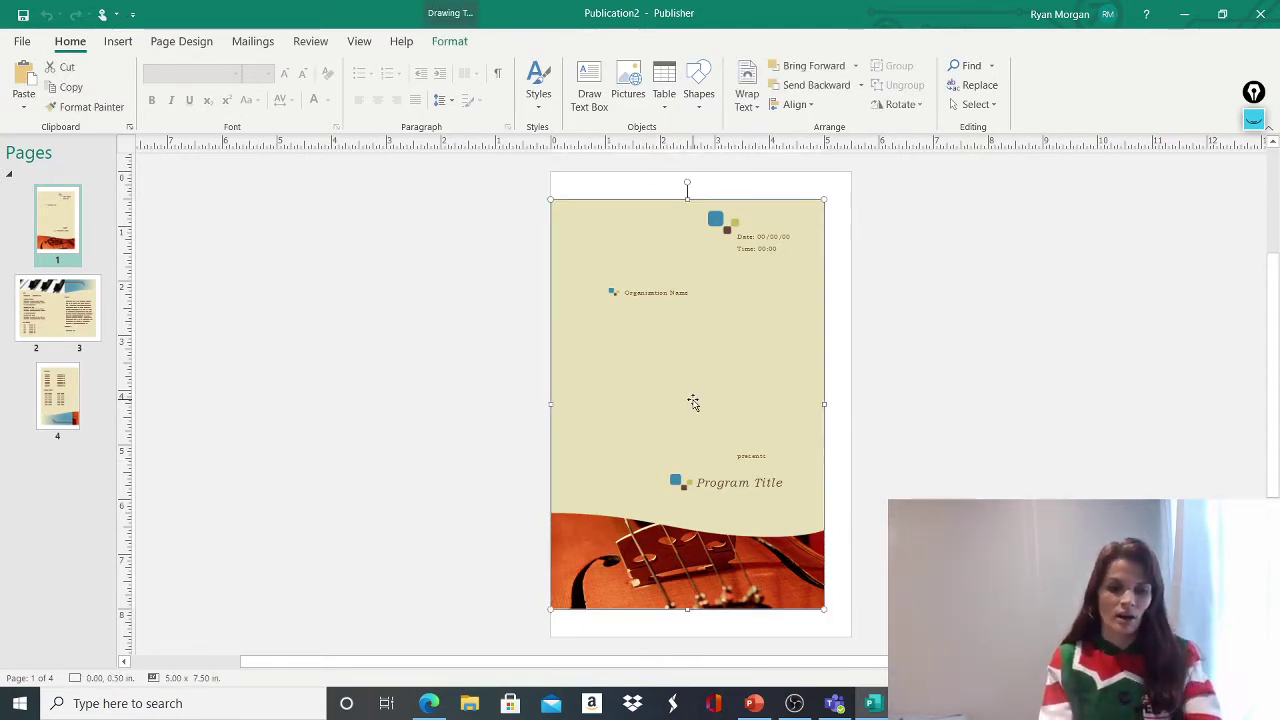
key(ctrl+a)
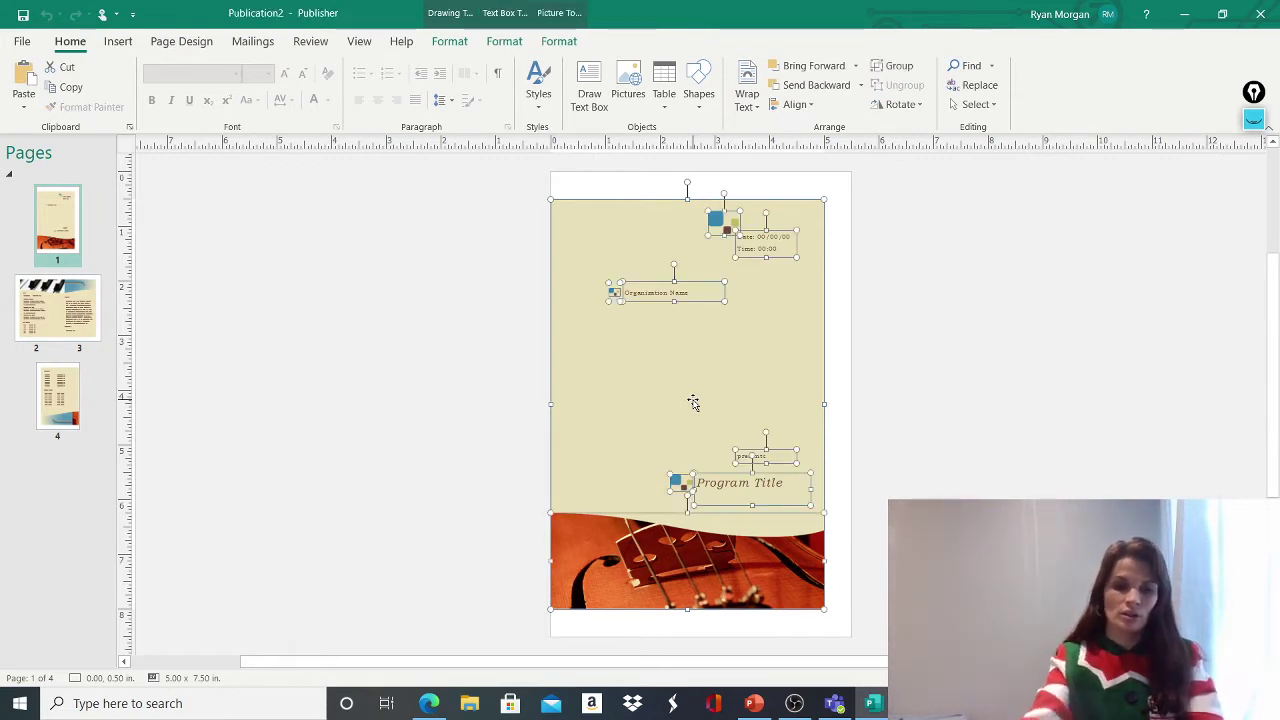
key(Delete)
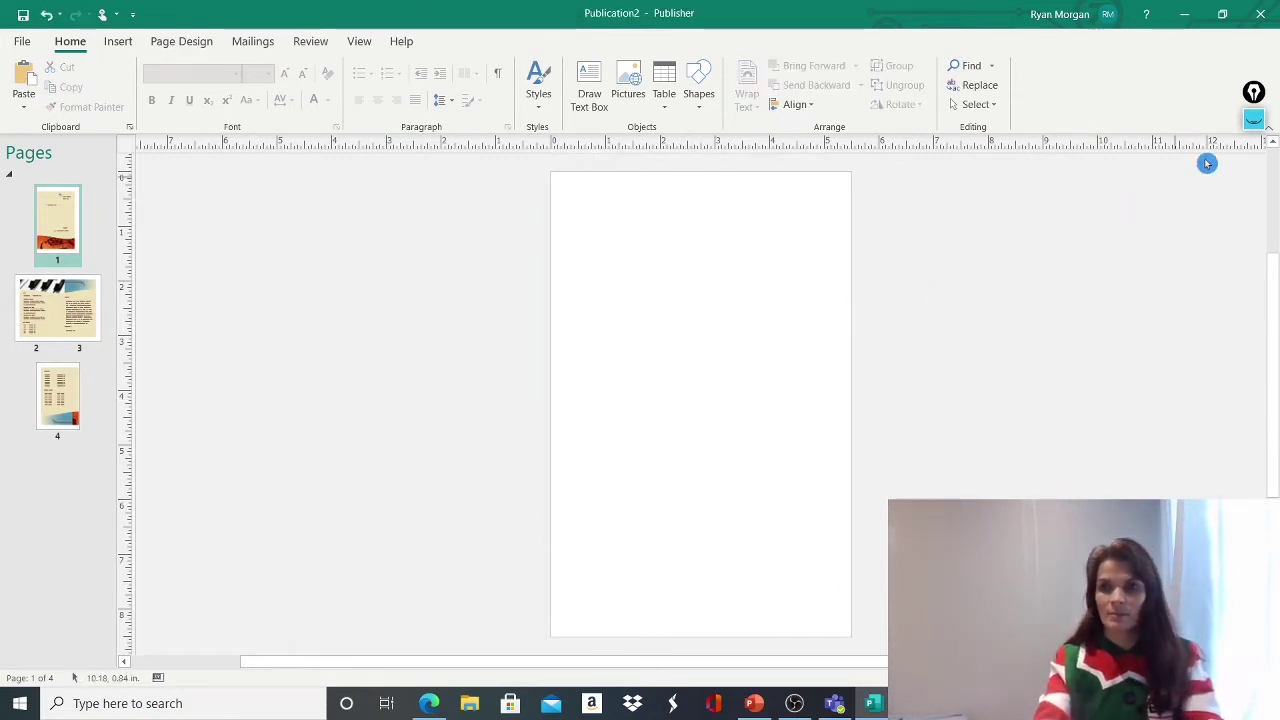
click(1254, 122)
mouse_move(1254, 161)
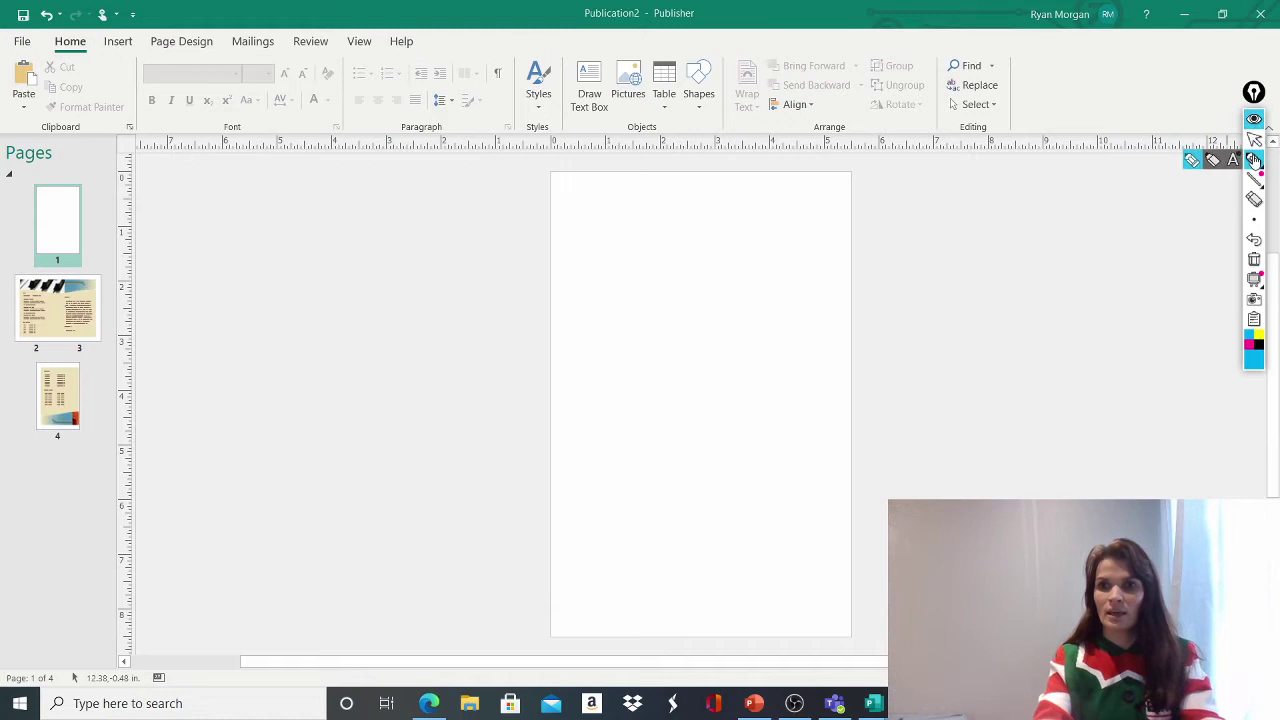
click(1192, 162)
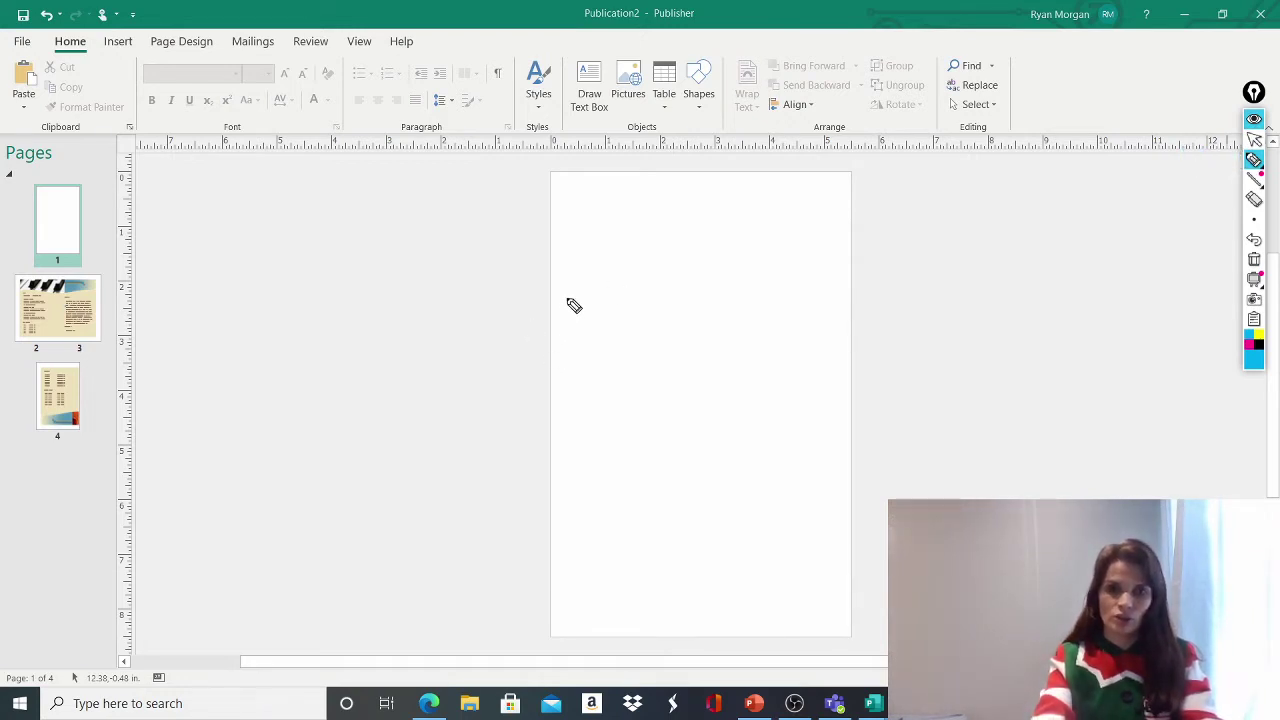
mouse_move(566, 298)
mouse_down()
mouse_move(567, 392)
mouse_move(580, 411)
mouse_move(831, 408)
mouse_move(840, 288)
mouse_move(572, 297)
mouse_up()
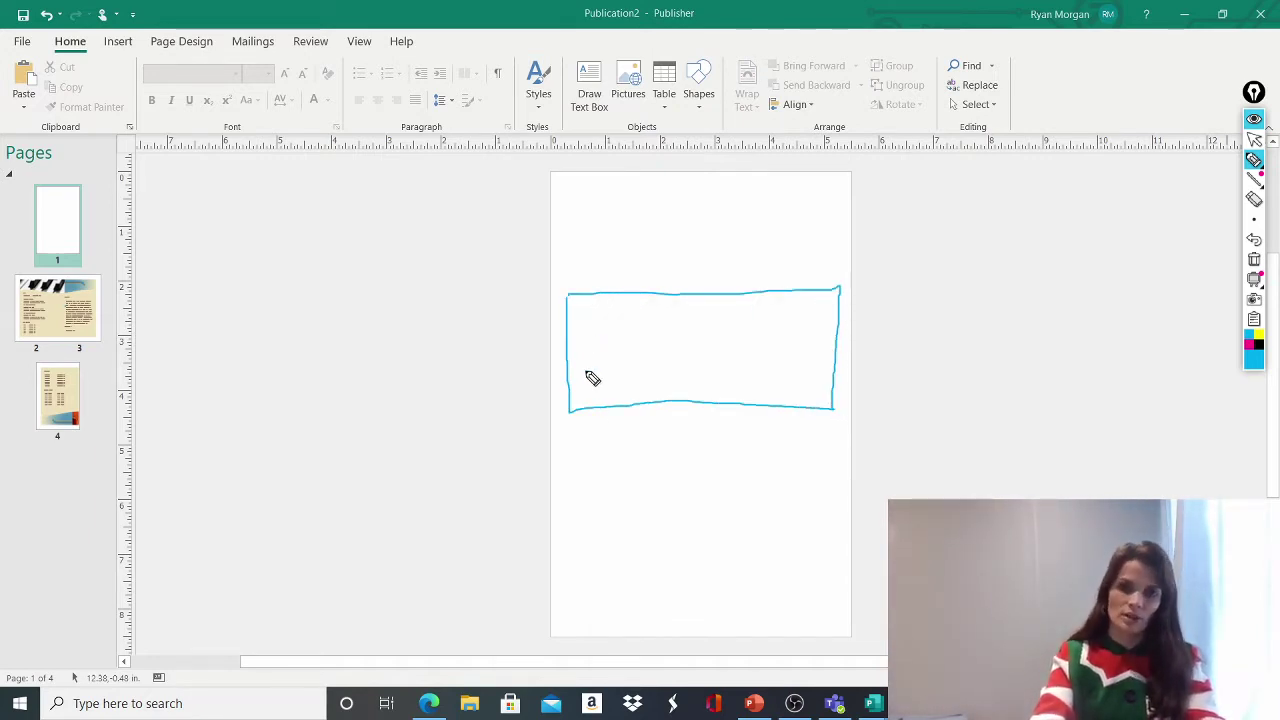
mouse_move(587, 387)
mouse_down()
mouse_move(589, 409)
mouse_move(614, 388)
mouse_move(624, 403)
mouse_up()
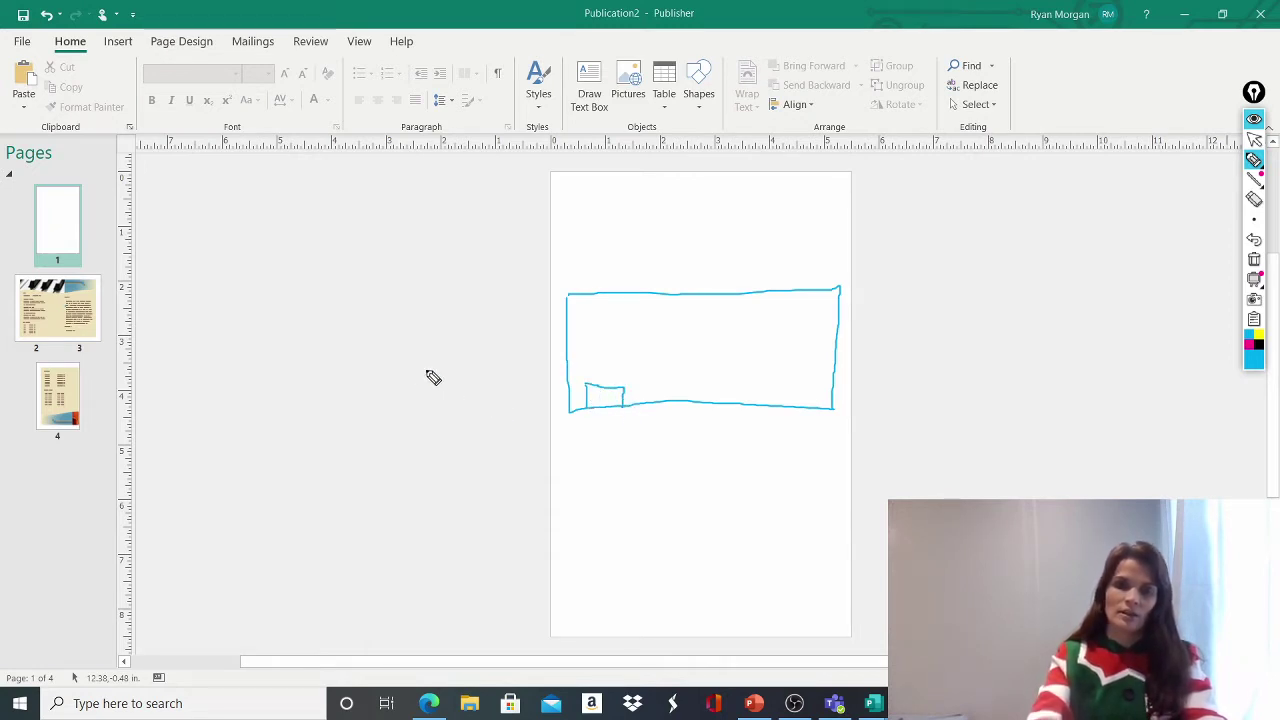
mouse_move(277, 294)
mouse_down()
mouse_move(228, 380)
mouse_move(325, 388)
mouse_up()
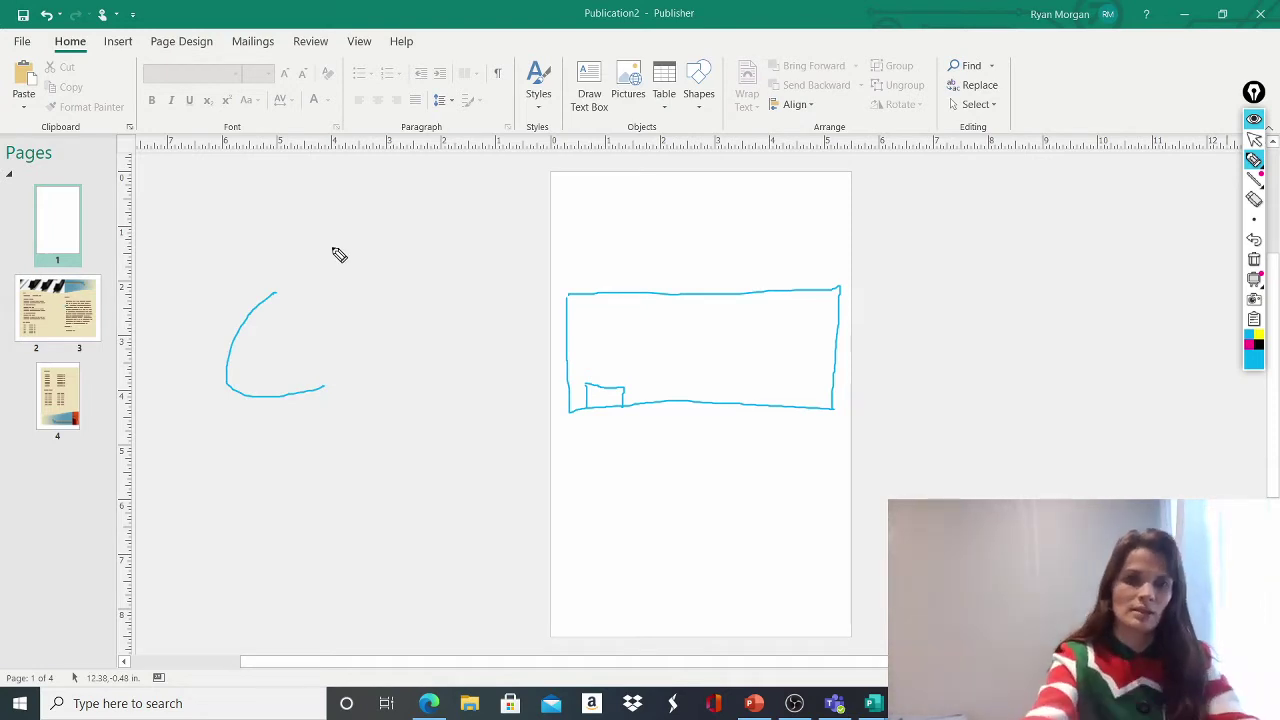
drag(315, 230, 366, 378)
mouse_move(290, 318)
mouse_down()
mouse_move(344, 312)
mouse_move(392, 366)
mouse_move(424, 306)
mouse_up()
drag(444, 216, 490, 366)
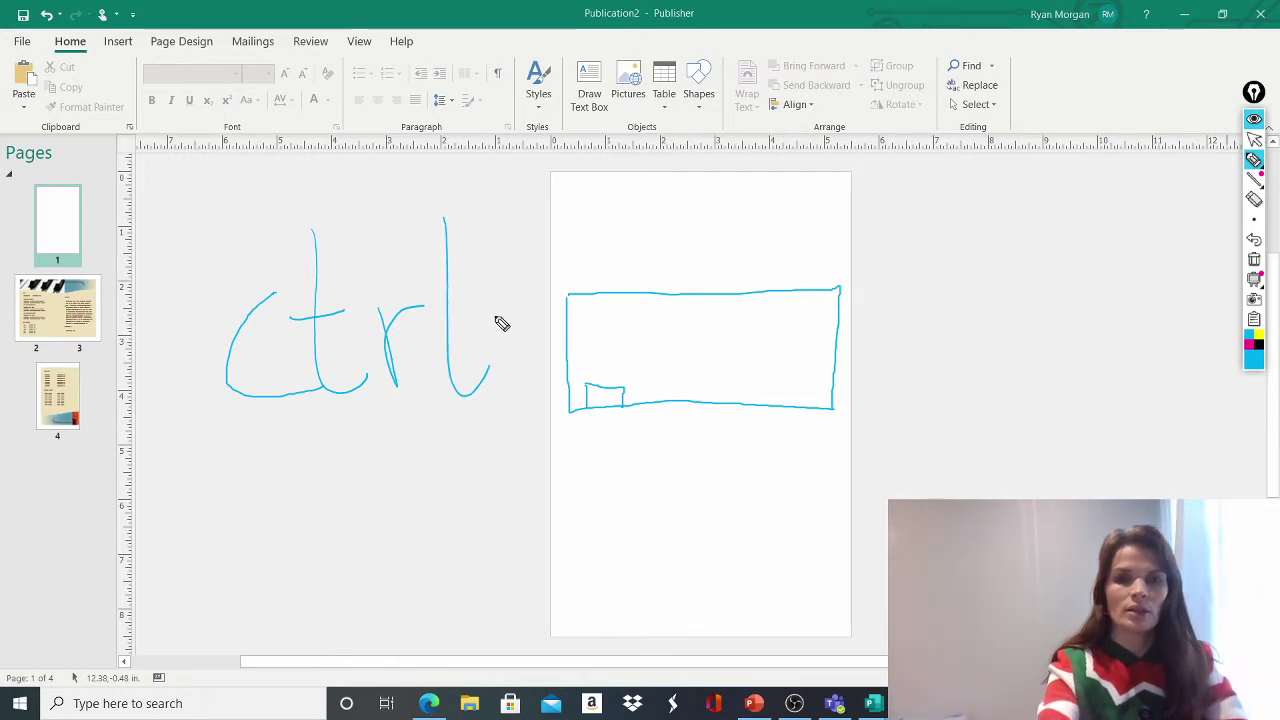
mouse_move(516, 213)
mouse_down()
mouse_move(527, 288)
mouse_move(546, 242)
mouse_up()
mouse_move(575, 278)
mouse_down()
mouse_move(578, 190)
mouse_move(627, 282)
mouse_up()
drag(558, 236, 617, 230)
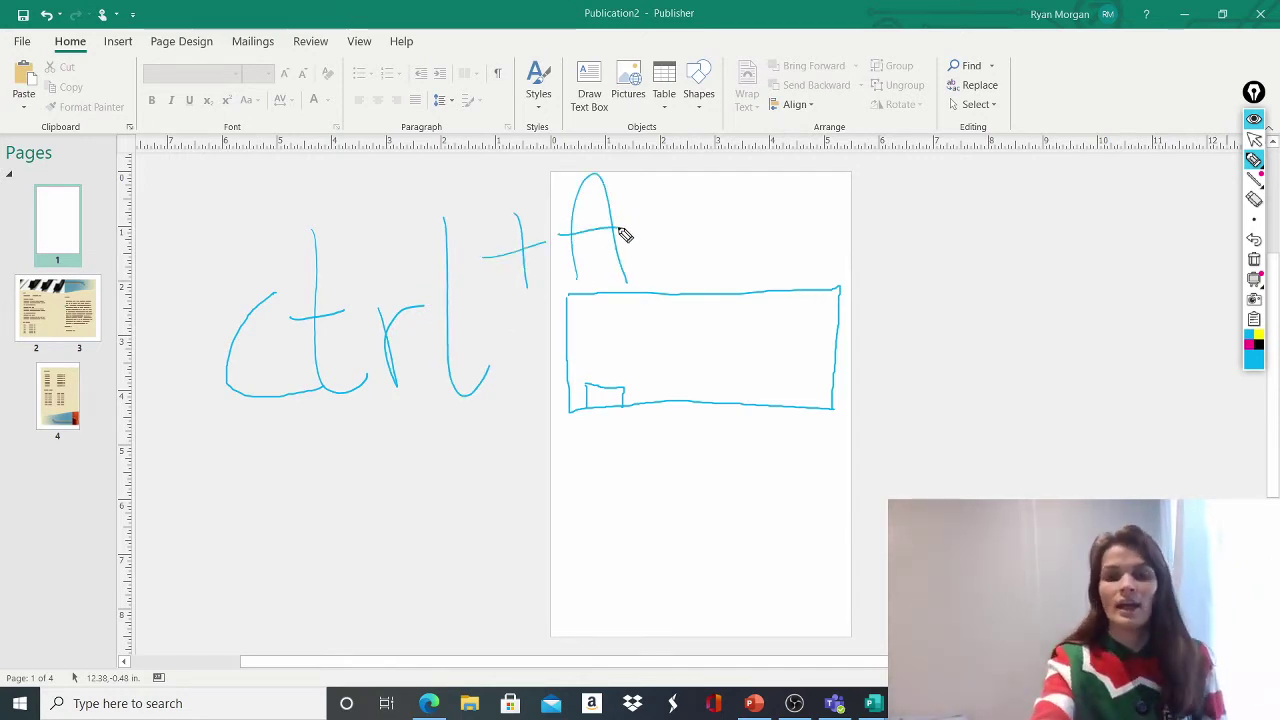
mouse_move(712, 345)
mouse_down()
mouse_move(711, 314)
mouse_move(717, 349)
mouse_up()
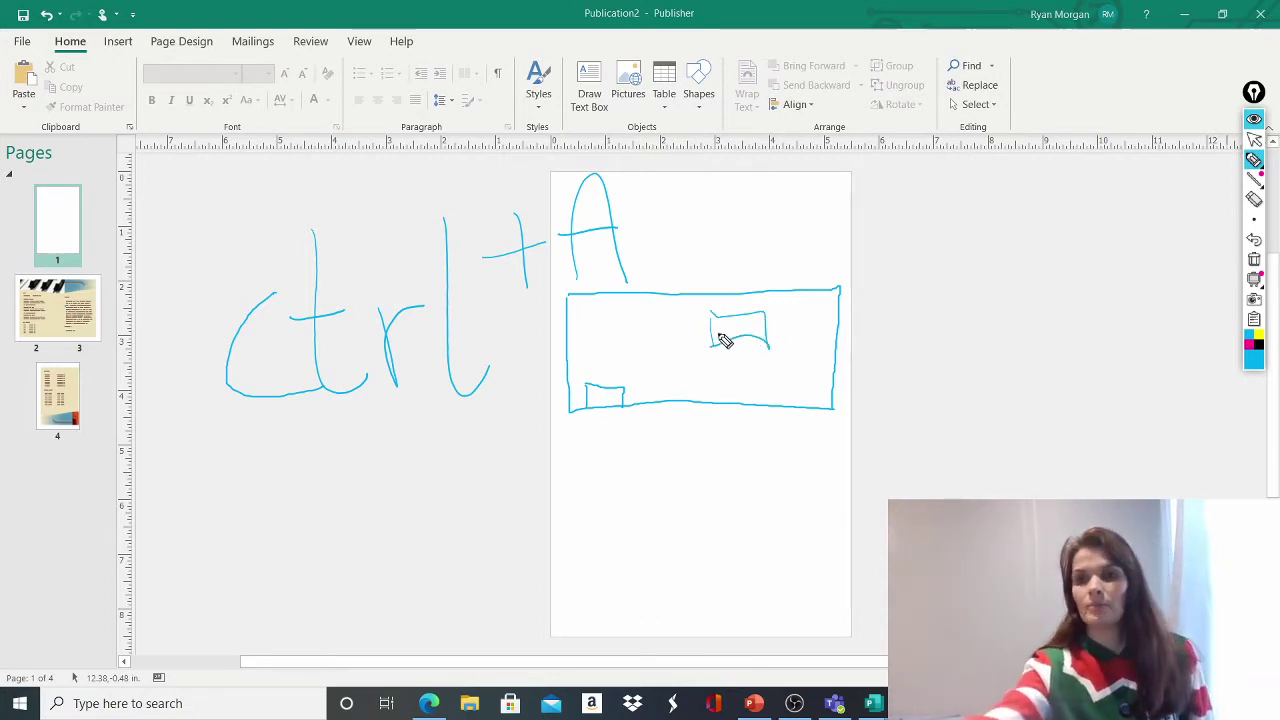
click(1255, 259)
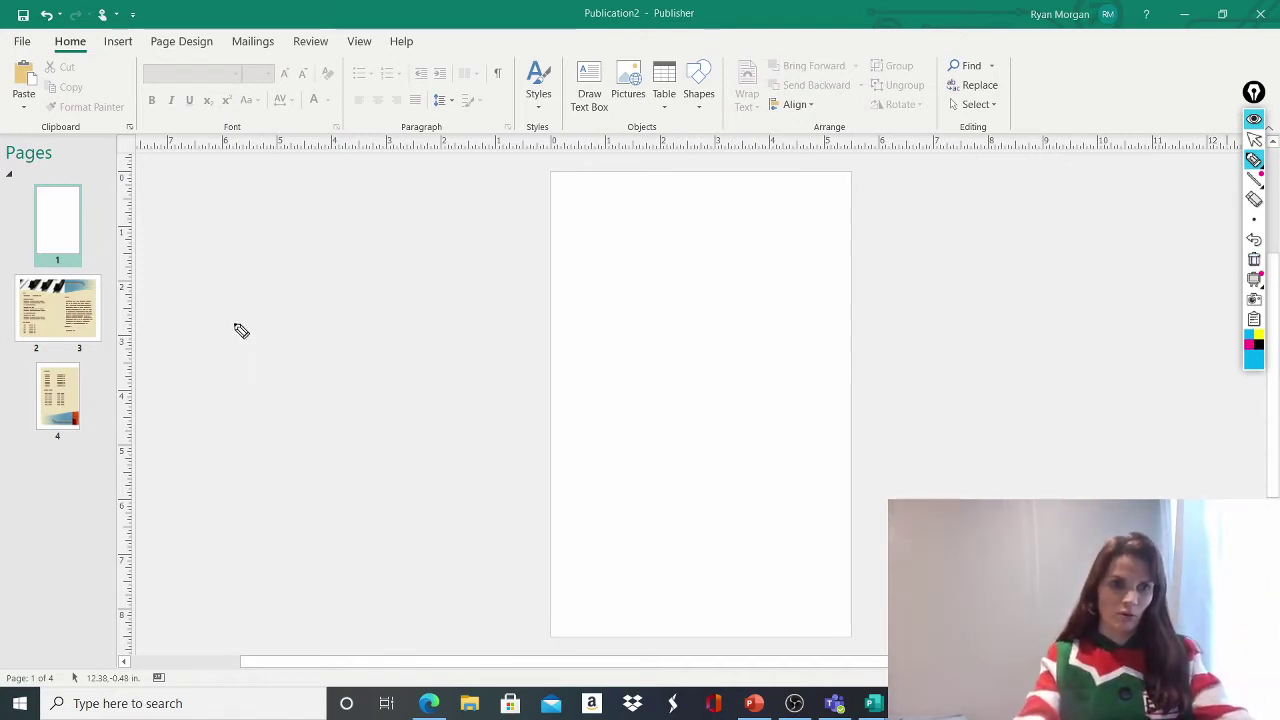
- Delete every template object from the page 2–3 spread
click(1254, 119)
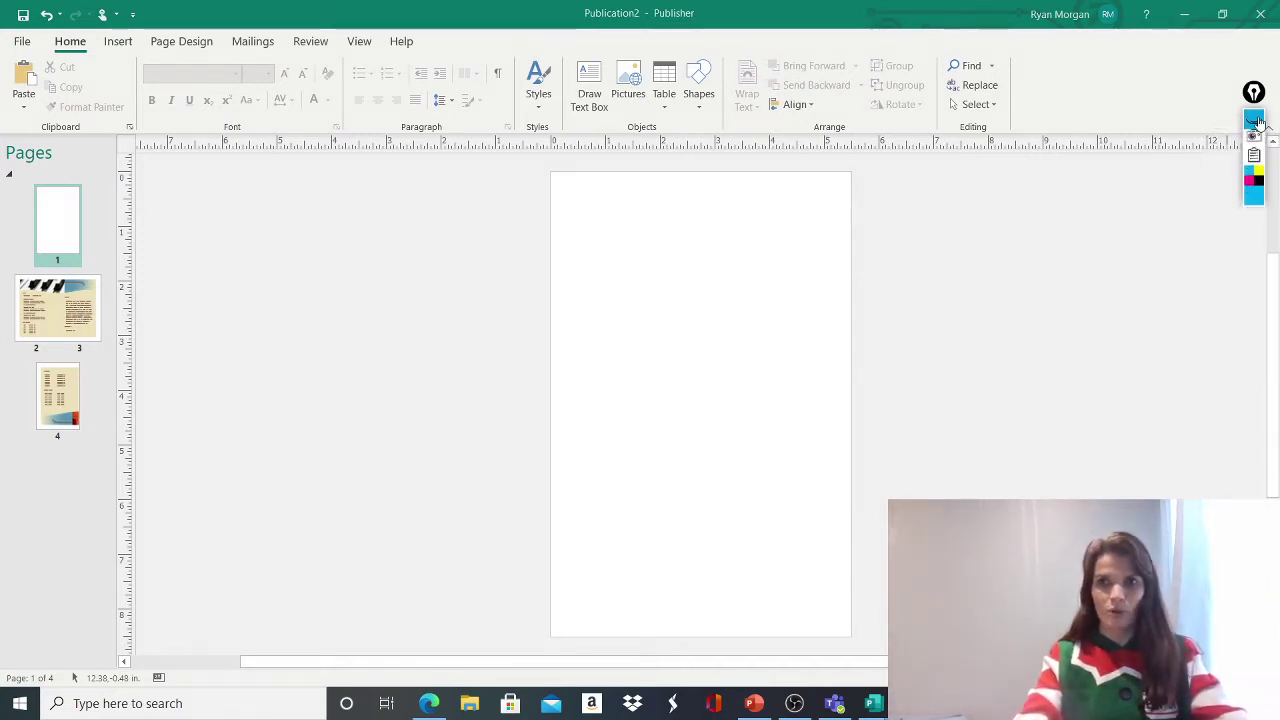
click(40, 318)
click(670, 385)
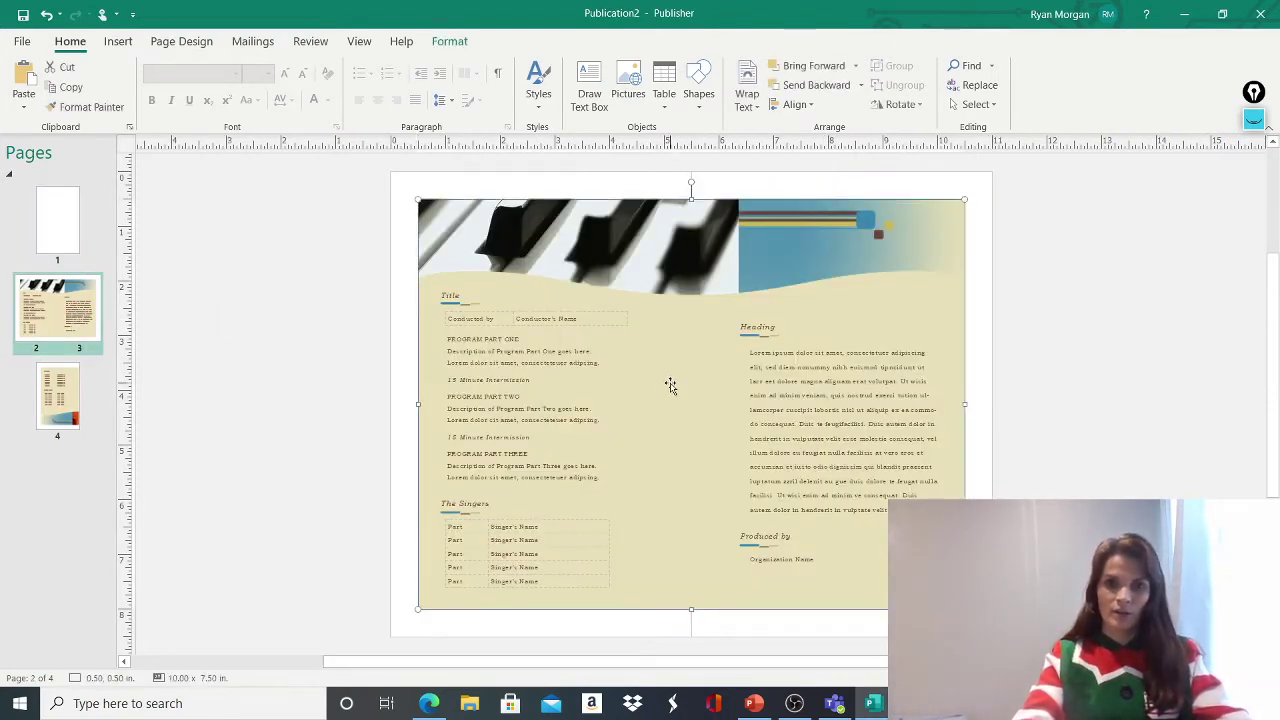
key(ctrl+a)
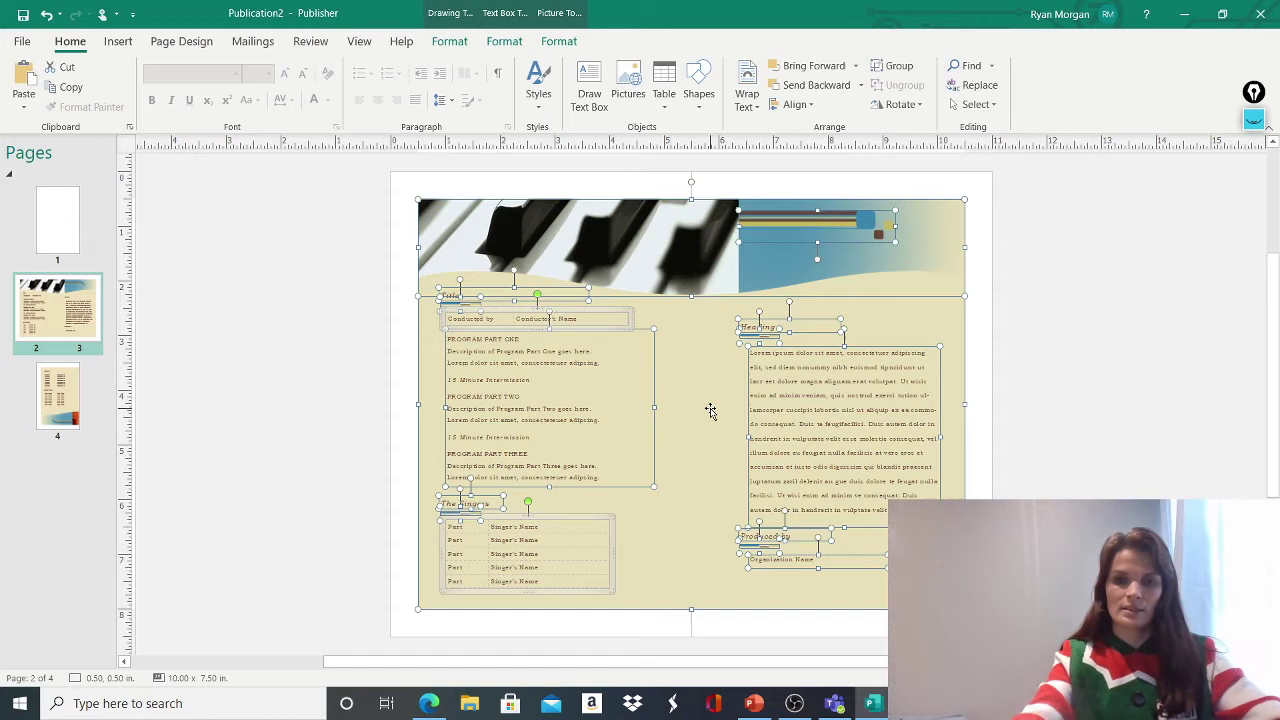
key(Delete)
- Clear all template objects from page 4, then return to page 1
click(75, 399)
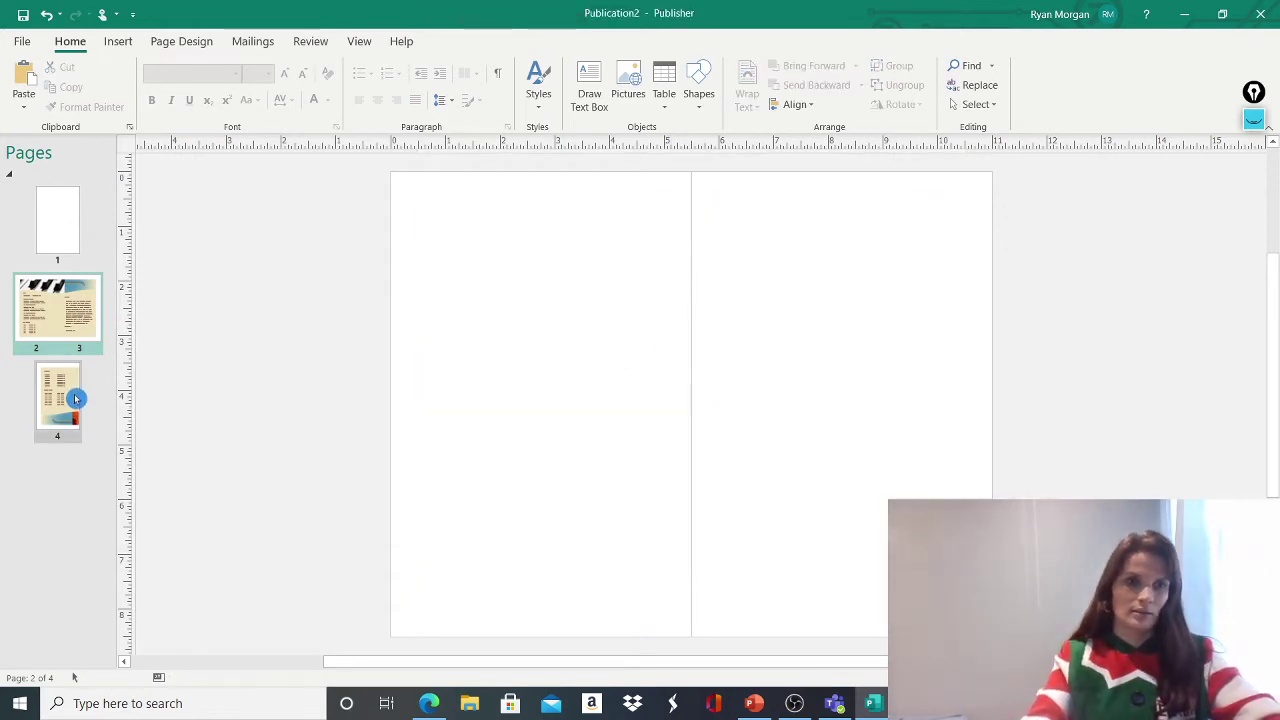
key(ctrl+a)
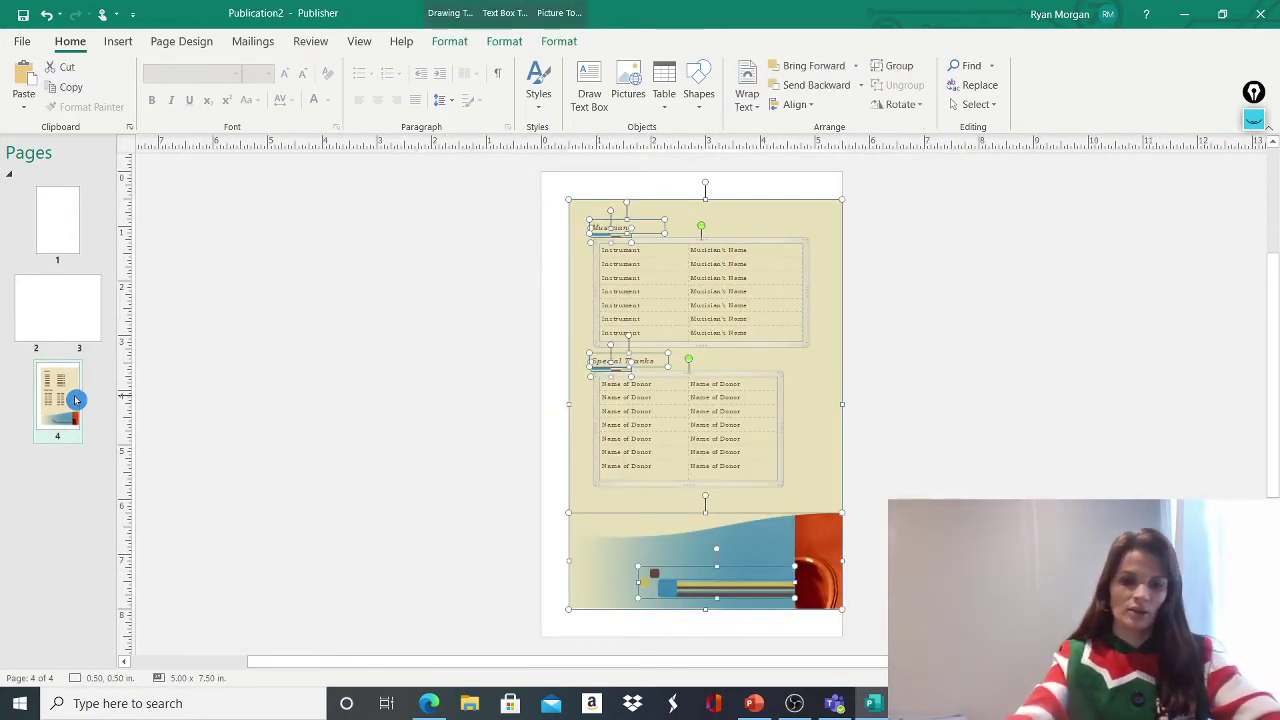
key(Delete)
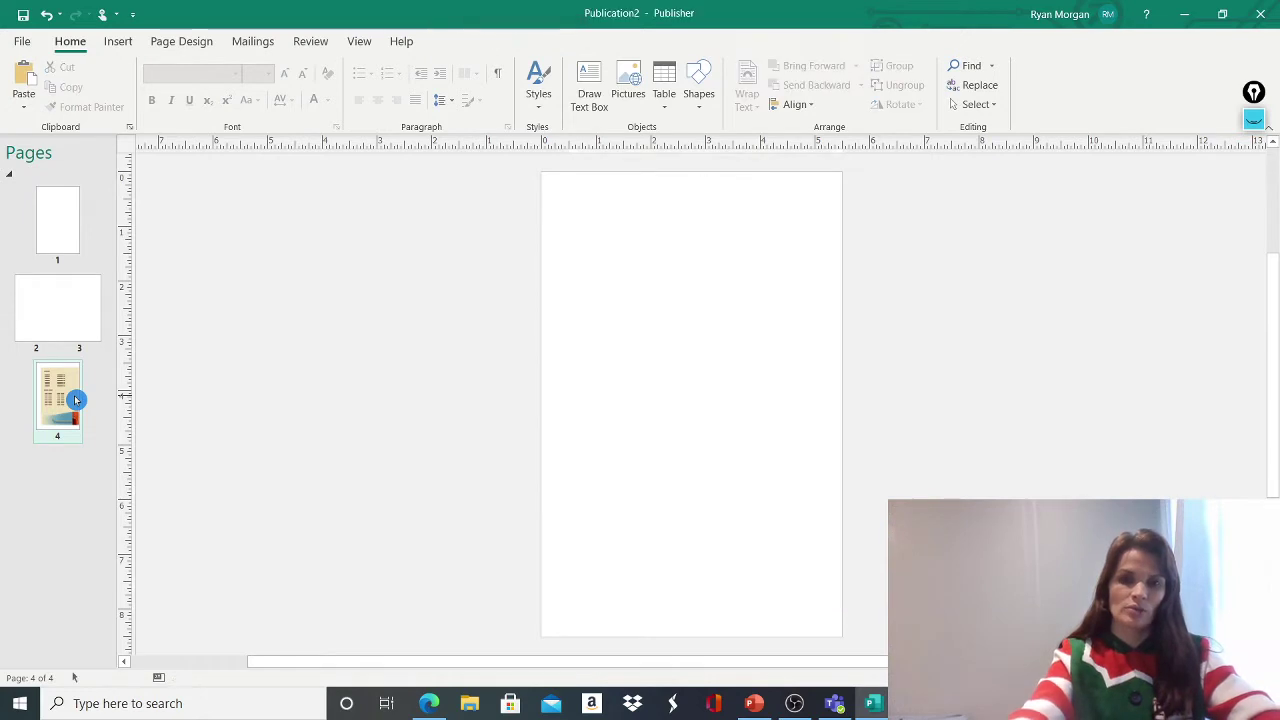
click(47, 217)
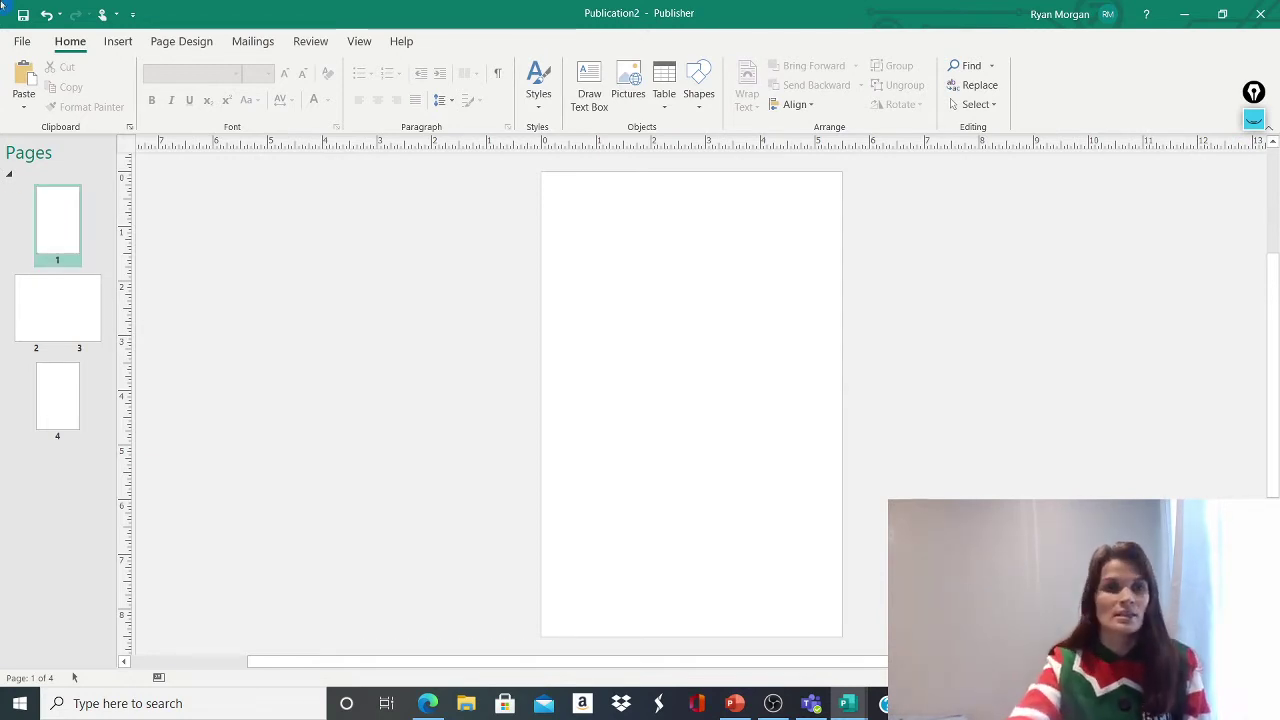
- Search Online Pictures for 'christmas' and select the cartoon tree-with-presents image
click(118, 40)
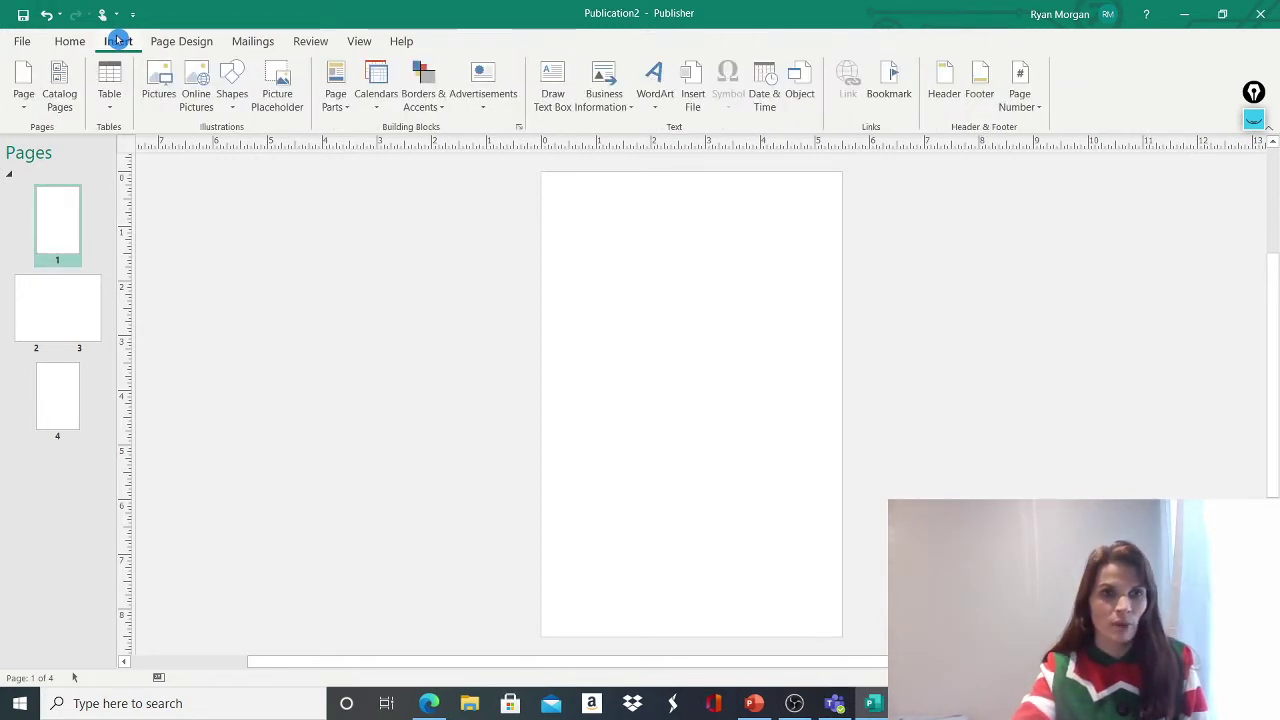
click(196, 82)
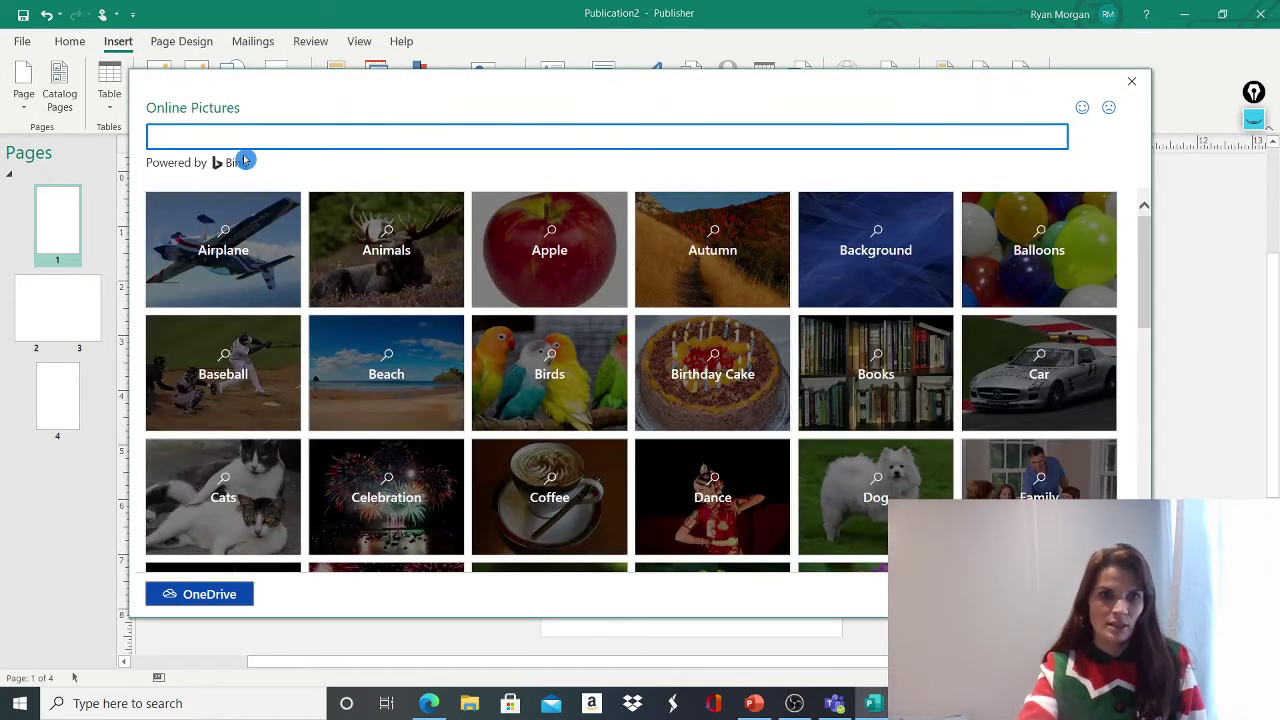
text(c)
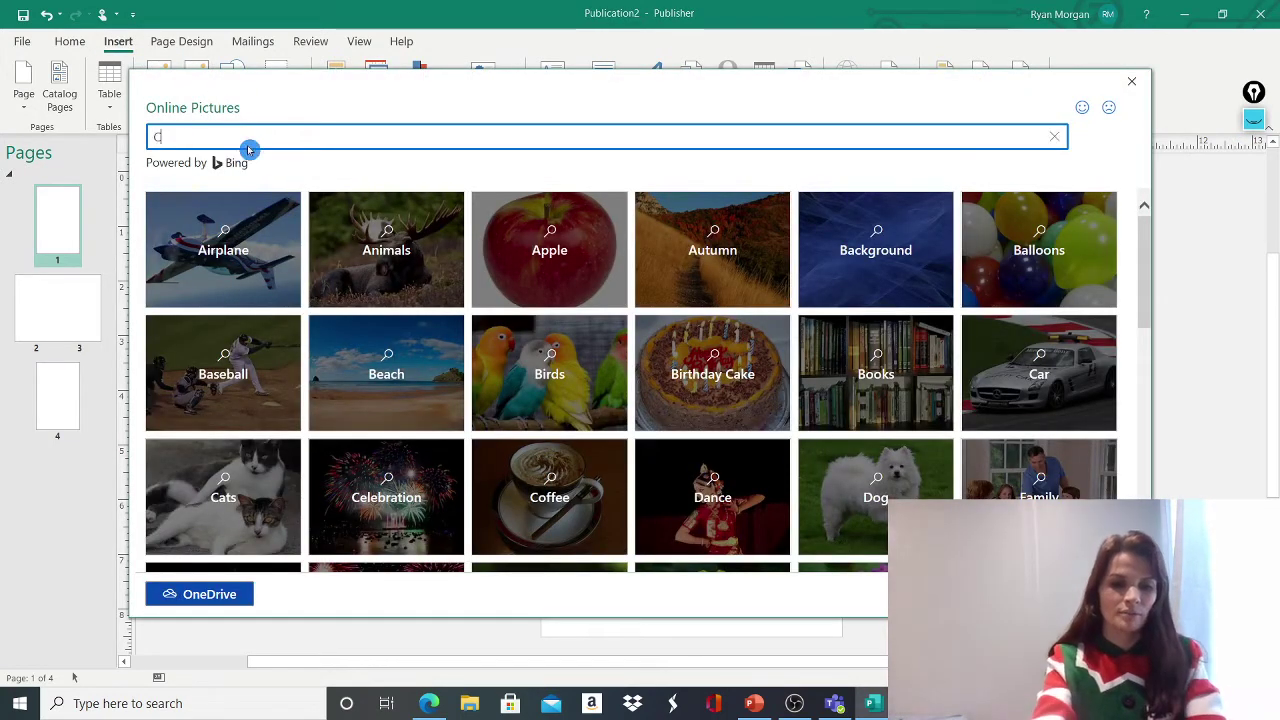
text(hristmas)
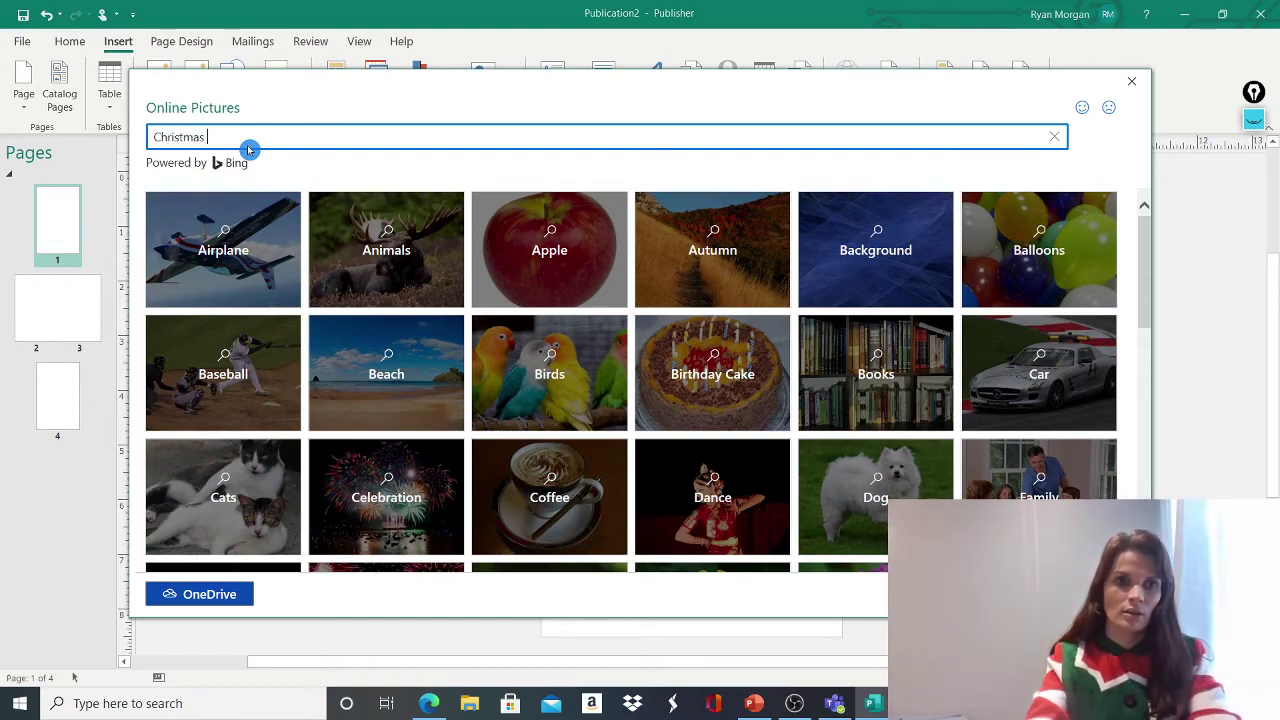
key(Return)
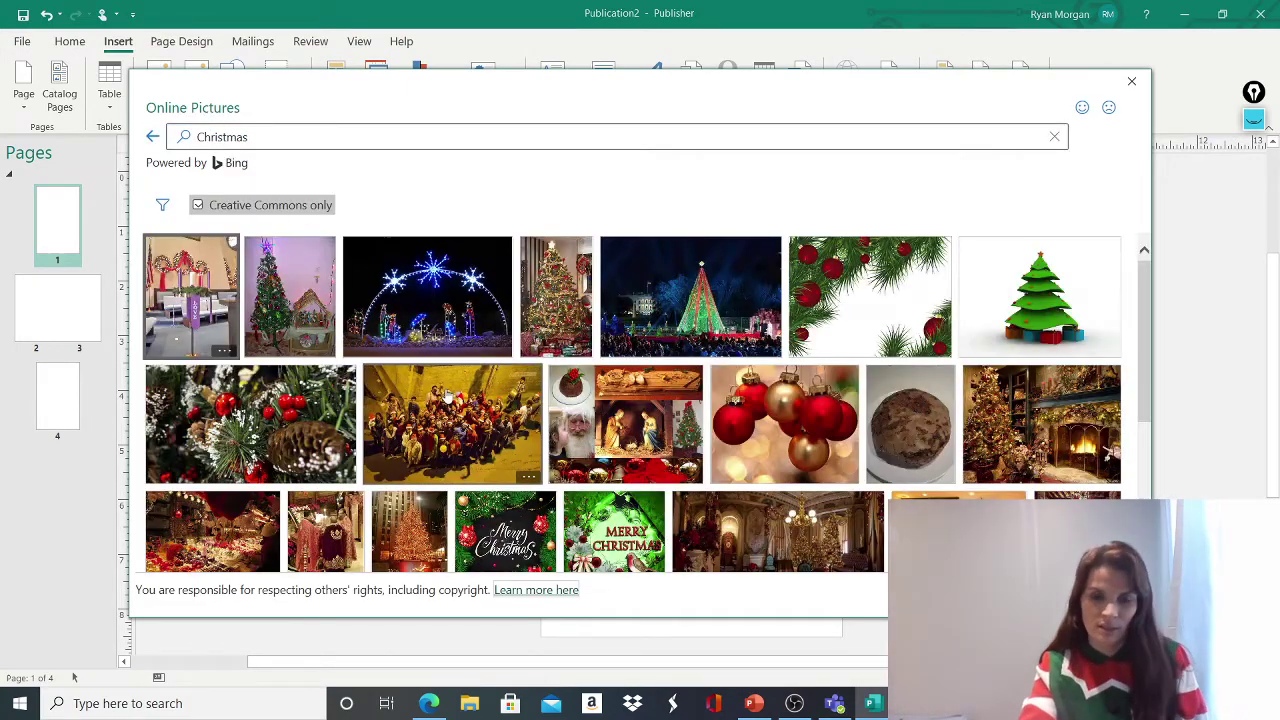
scroll(447, 393, down, 1)
scroll(447, 393, down, 5)
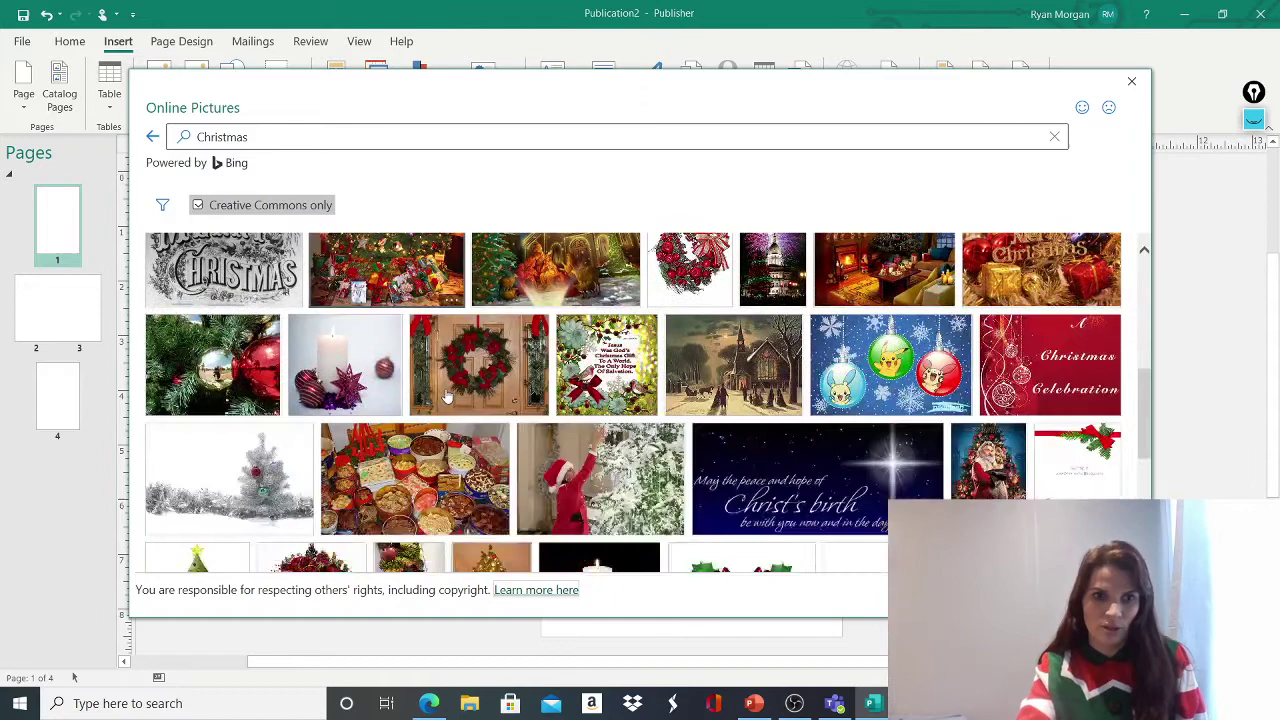
scroll(447, 393, down, 4)
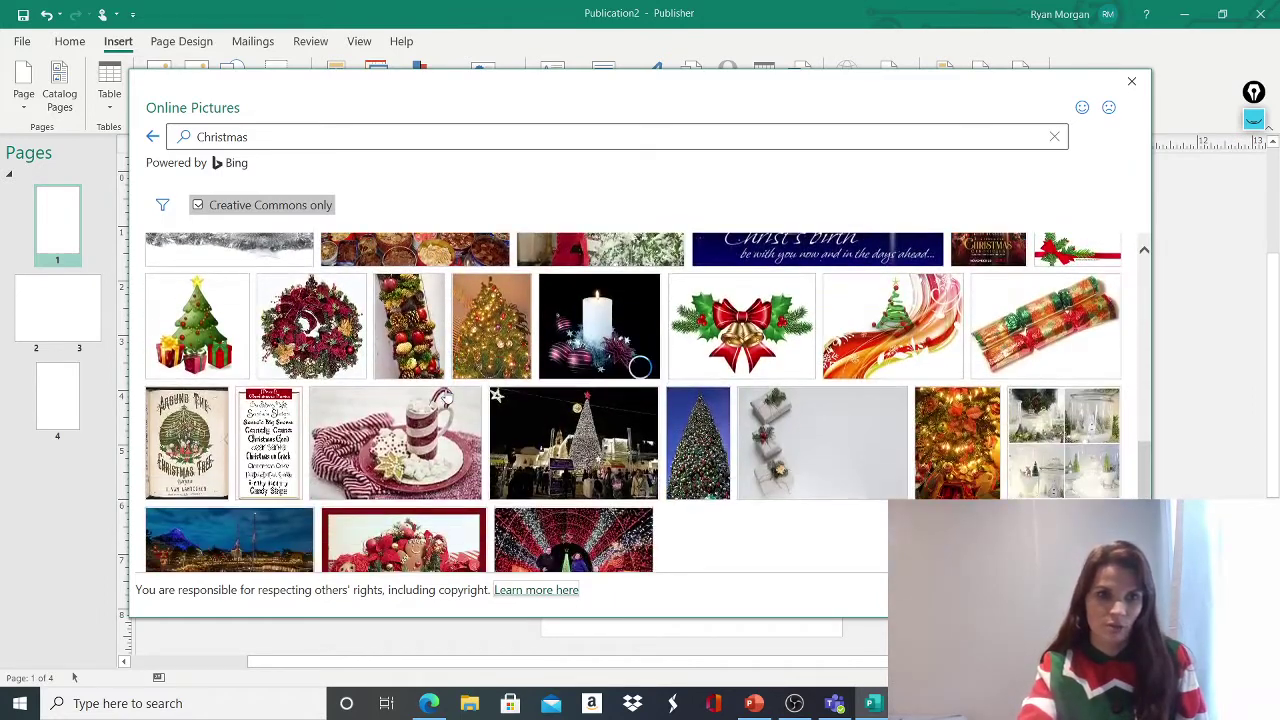
click(193, 322)
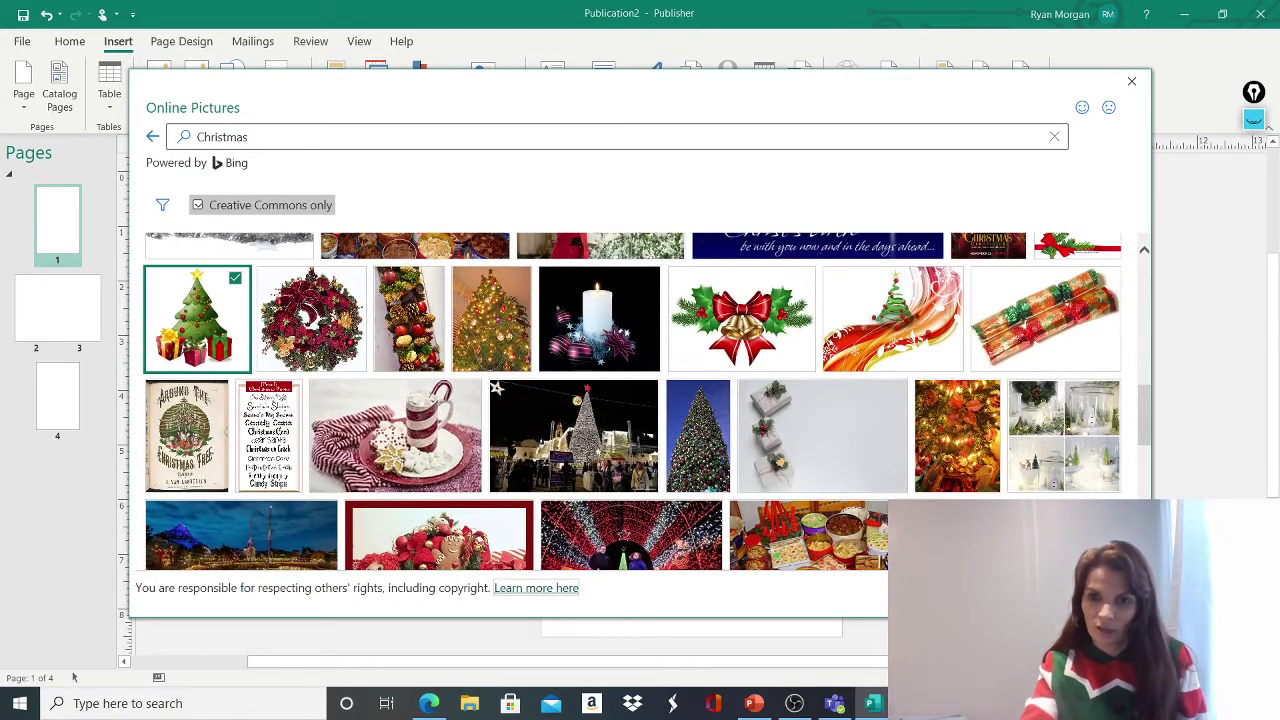
- Insert the tree picture, enlarge it to about 3.86 by 3.91 inches and centre it on page 1
double_click(176, 327)
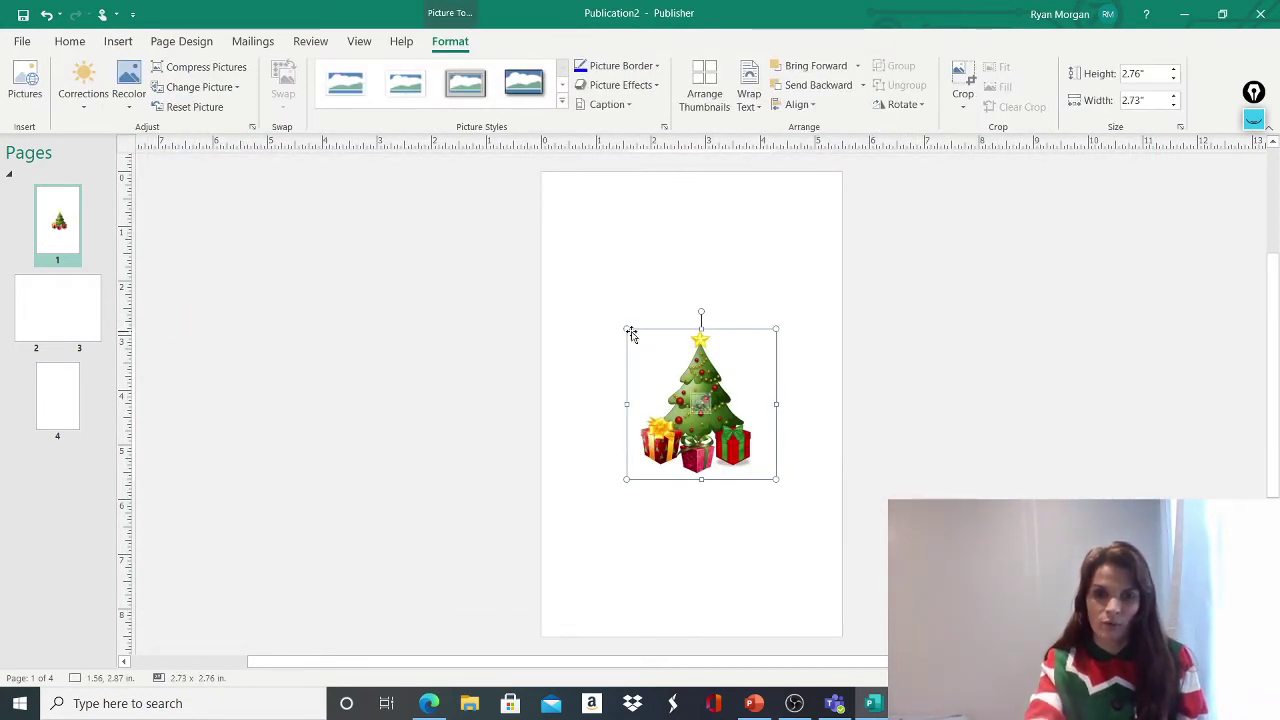
drag(626, 331, 639, 276)
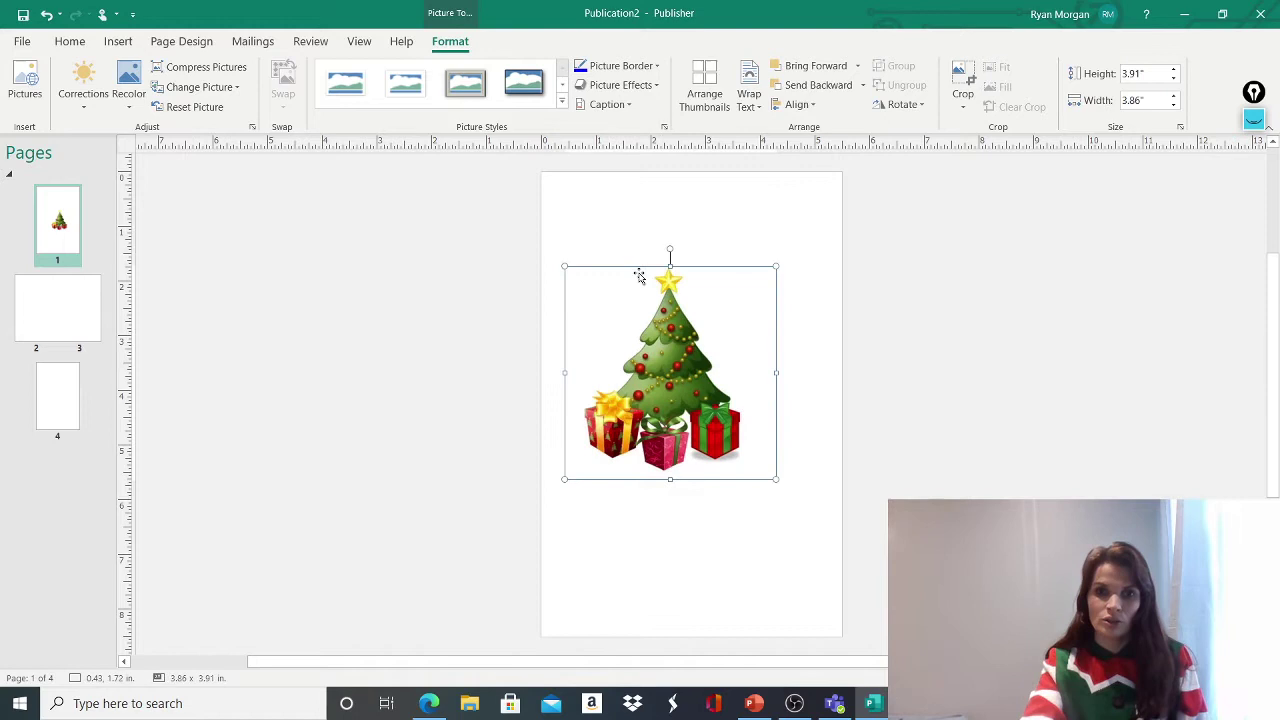
mouse_move(709, 297)
mouse_down()
mouse_move(743, 297)
mouse_move(730, 308)
mouse_up()
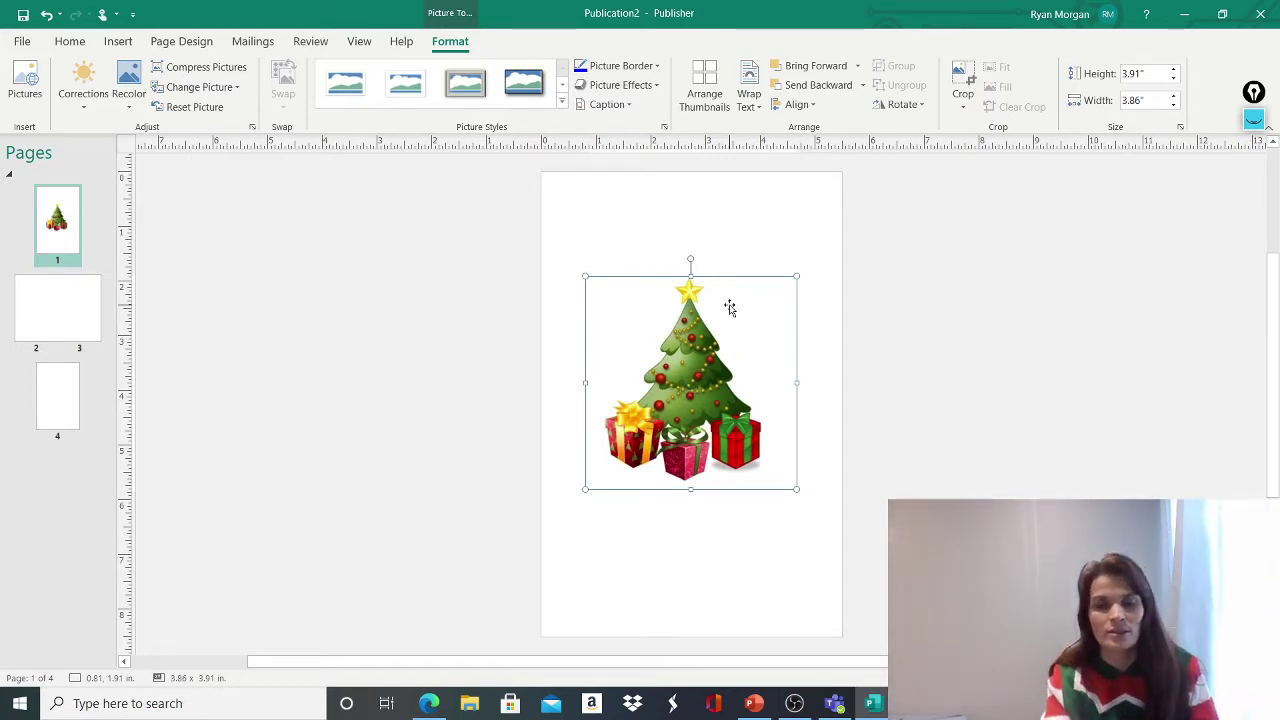
click(176, 50)
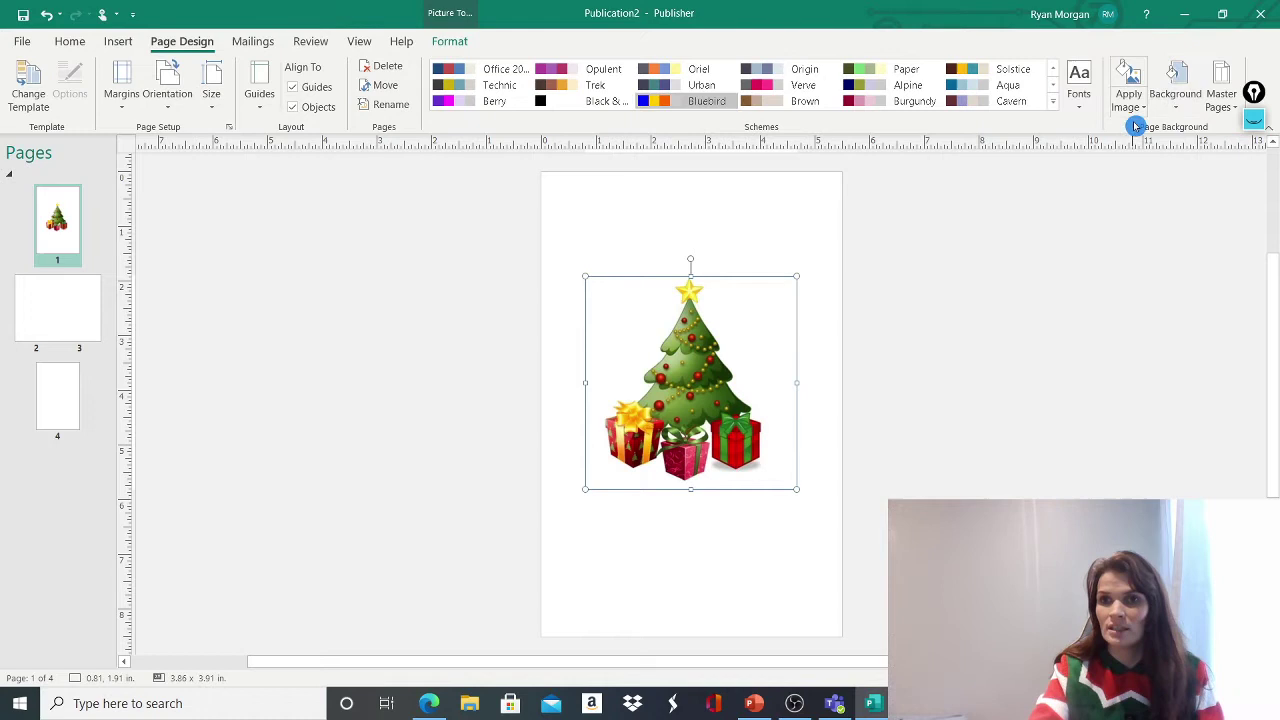
- Give page 1 a pale lavender solid background
click(1179, 111)
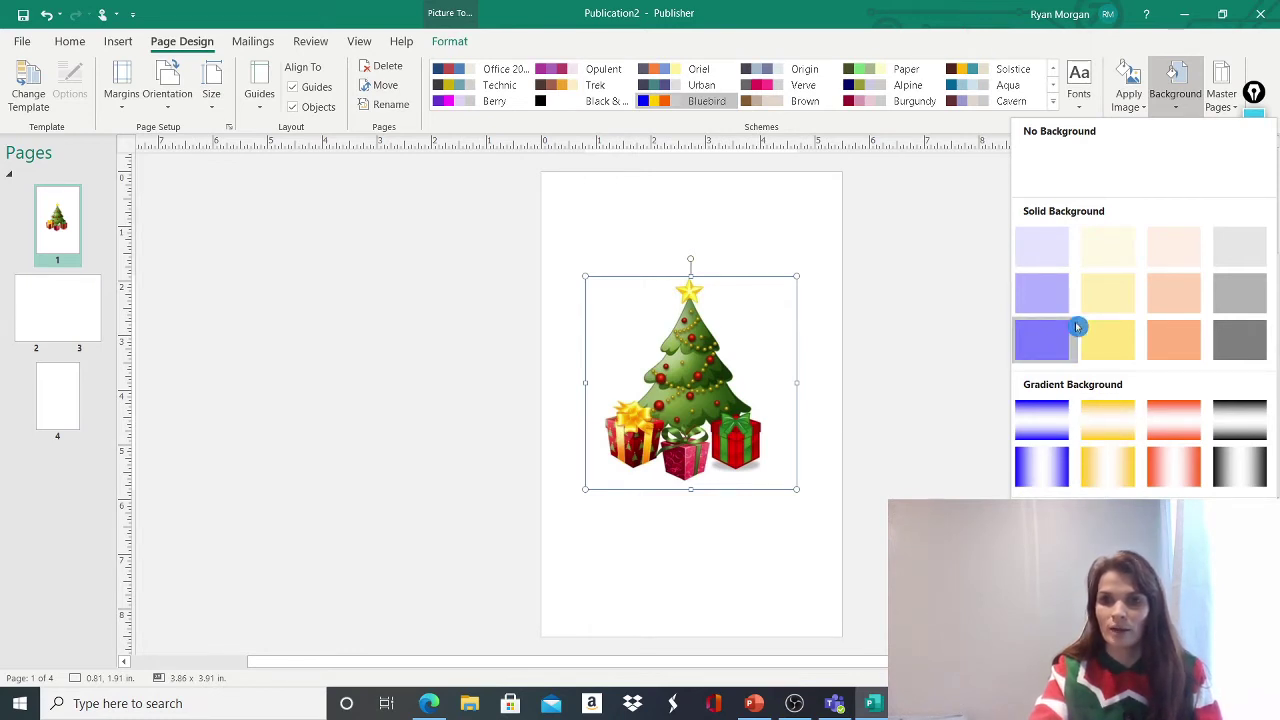
click(1058, 256)
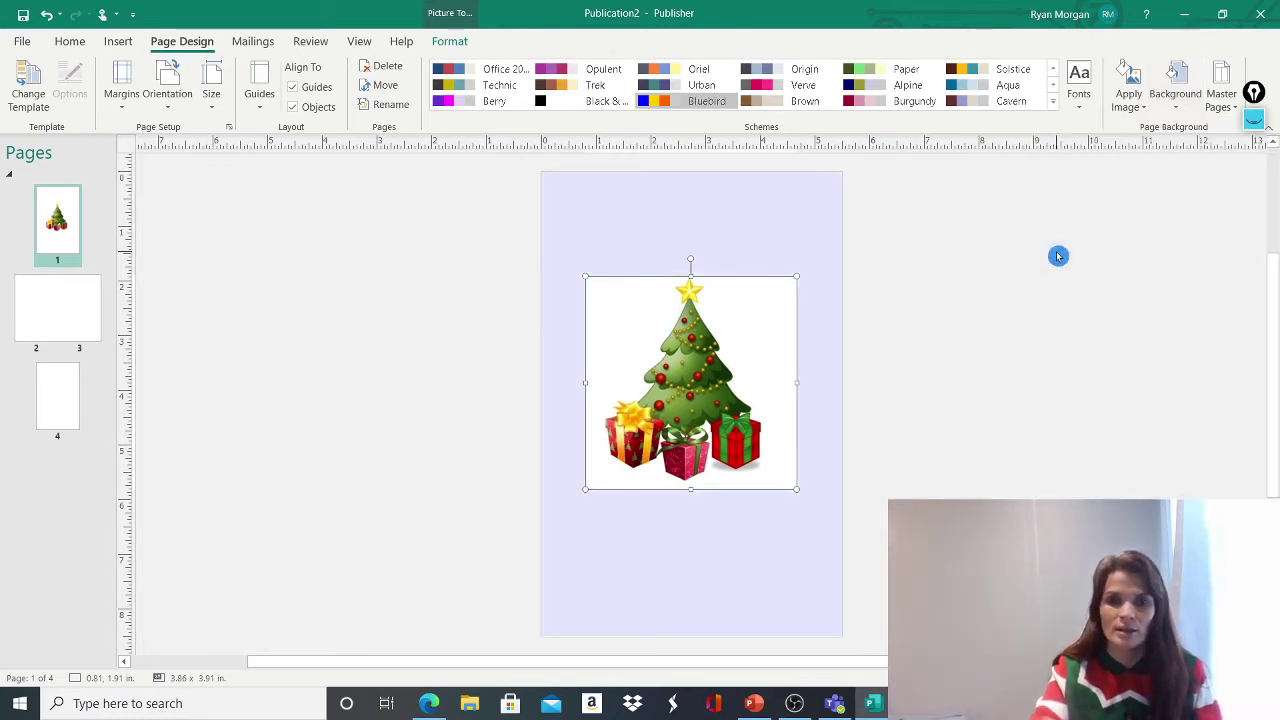
click(126, 46)
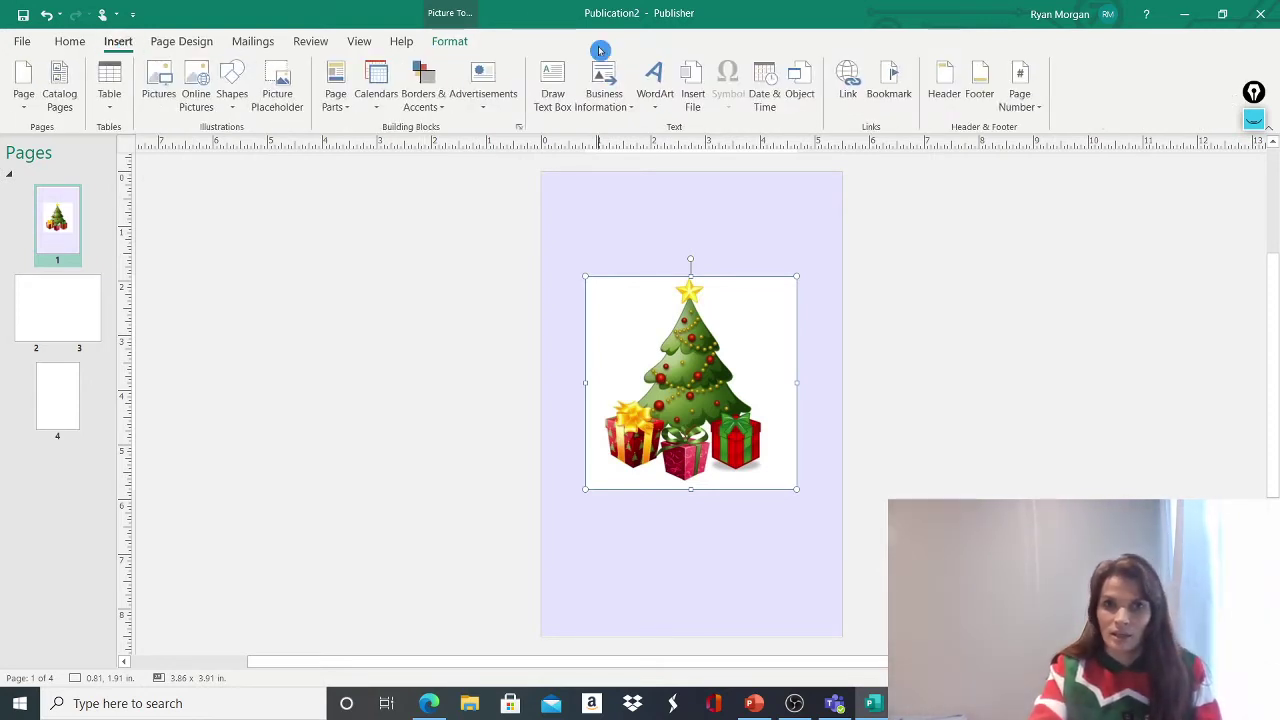
- Add a plain-style WordArt reading 'Happy Christmas' in Arial Black 36
click(655, 80)
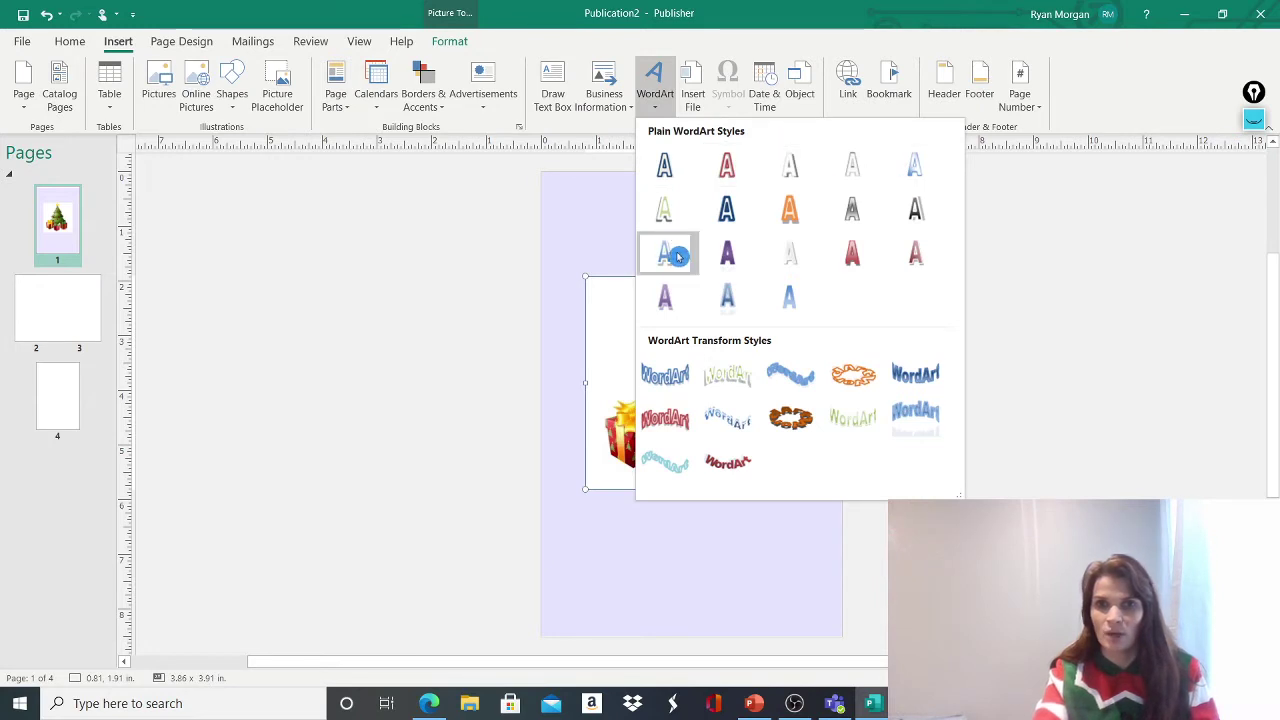
click(737, 178)
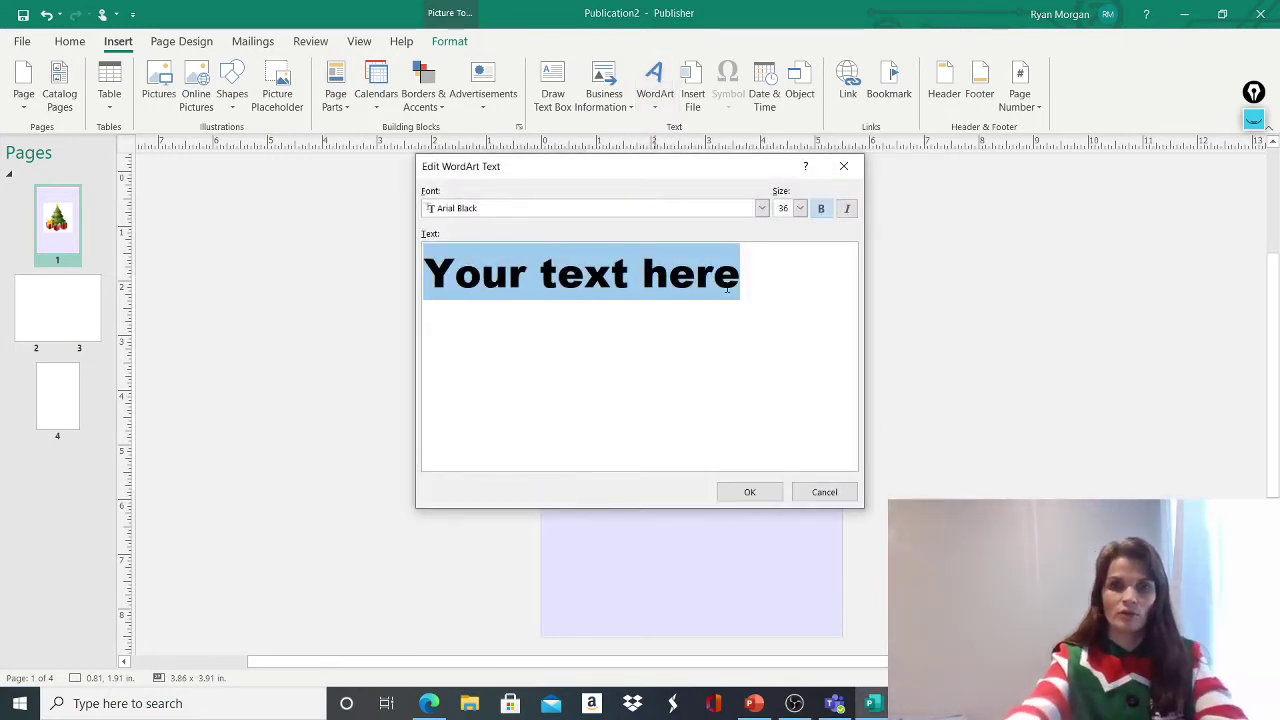
key(BackSpace)
text(Happ)
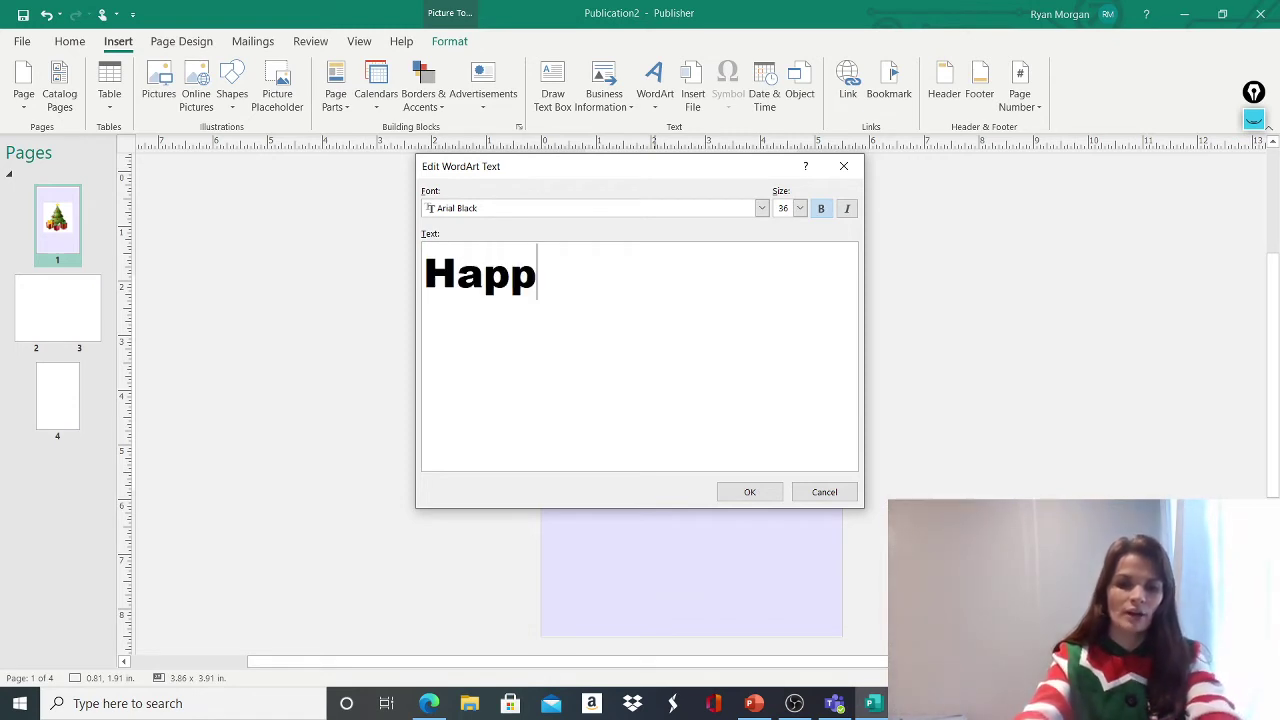
text(y Chri)
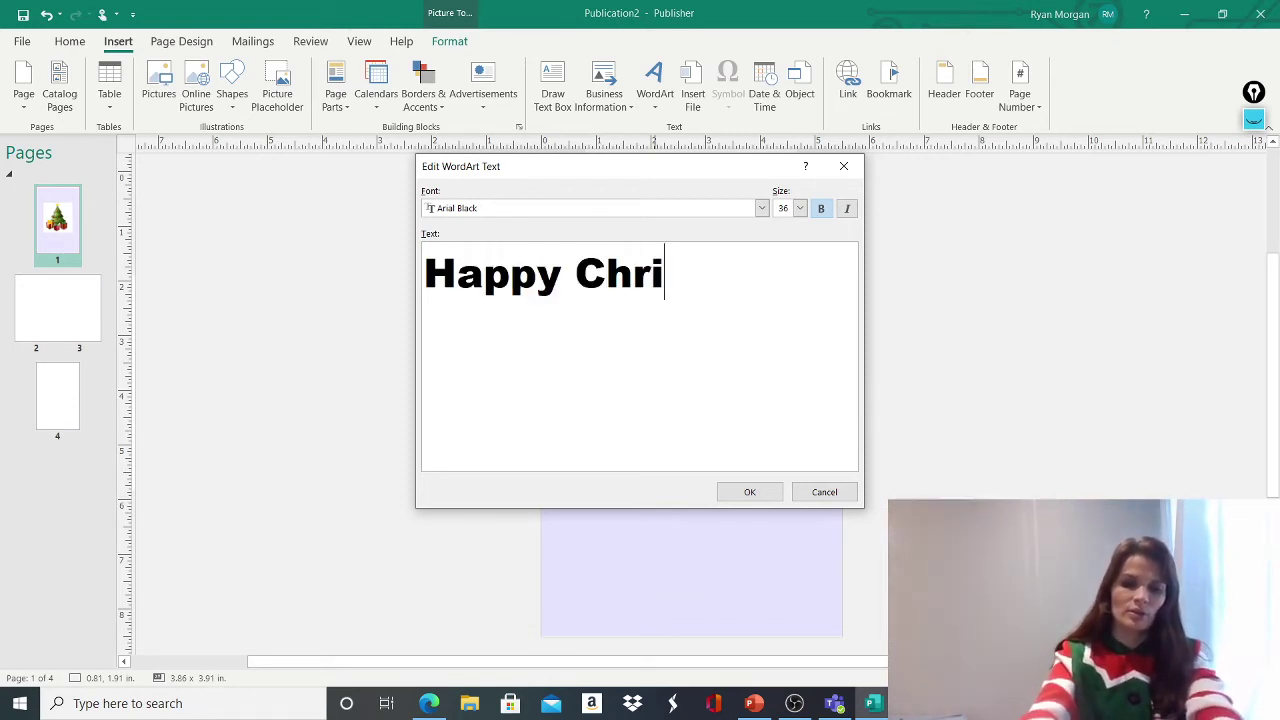
text(stmas)
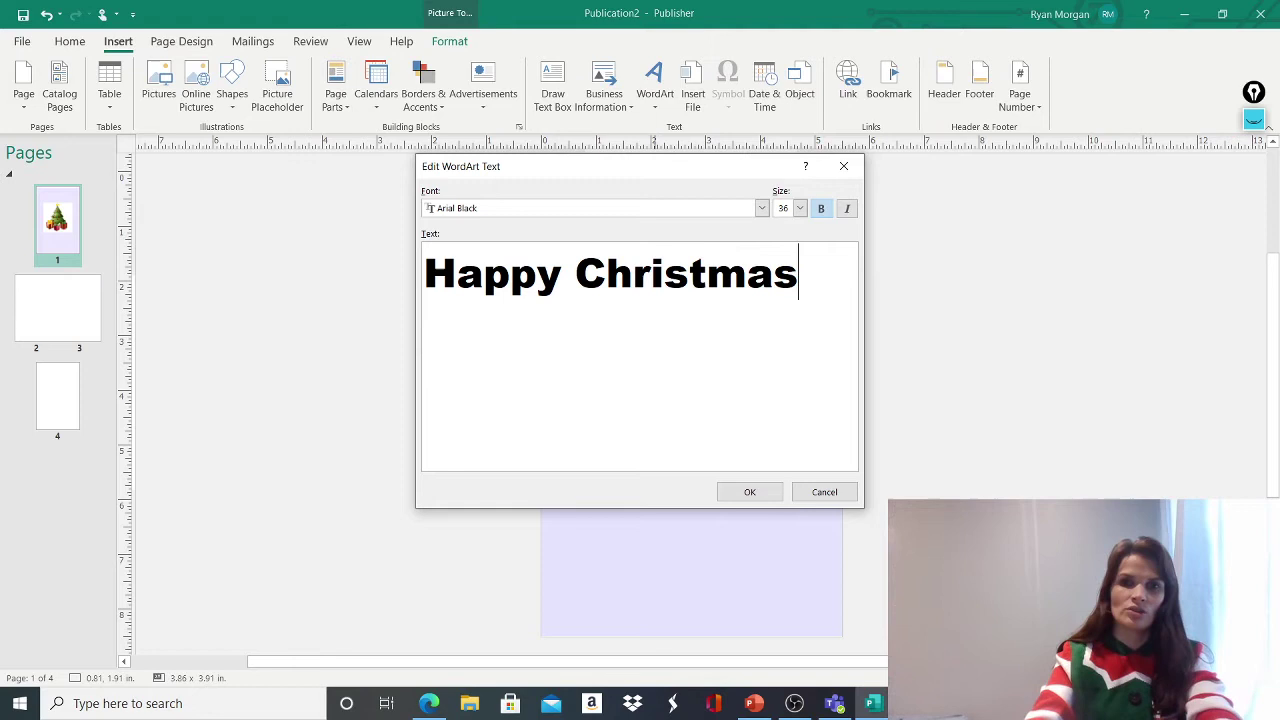
click(749, 491)
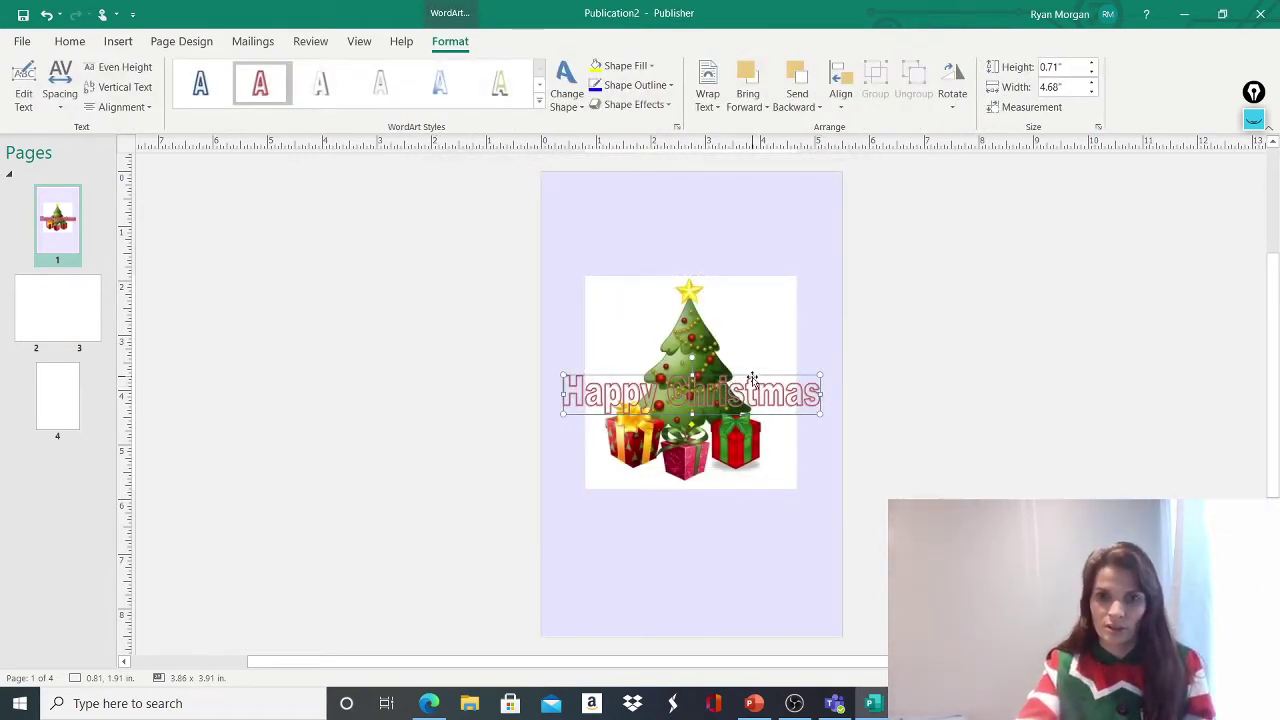
- Move the Happy Christmas WordArt to the top of the page and fill it red
drag(752, 380, 757, 212)
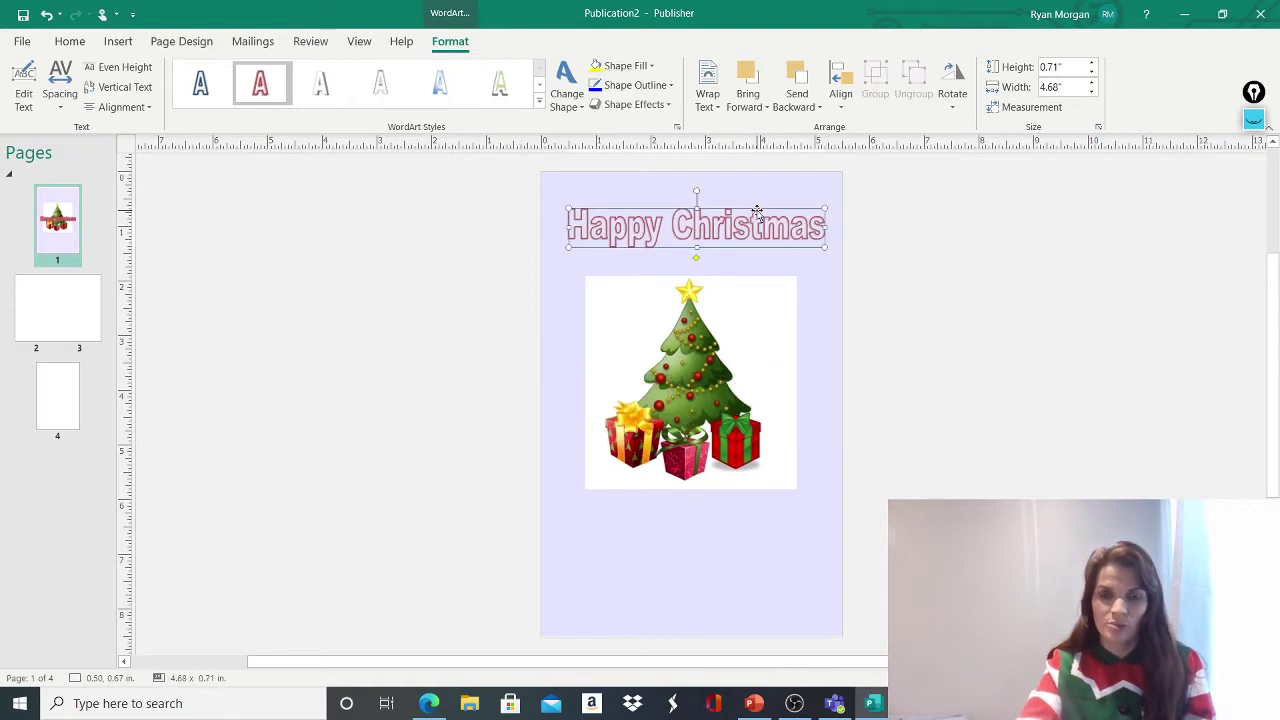
right_click(726, 217)
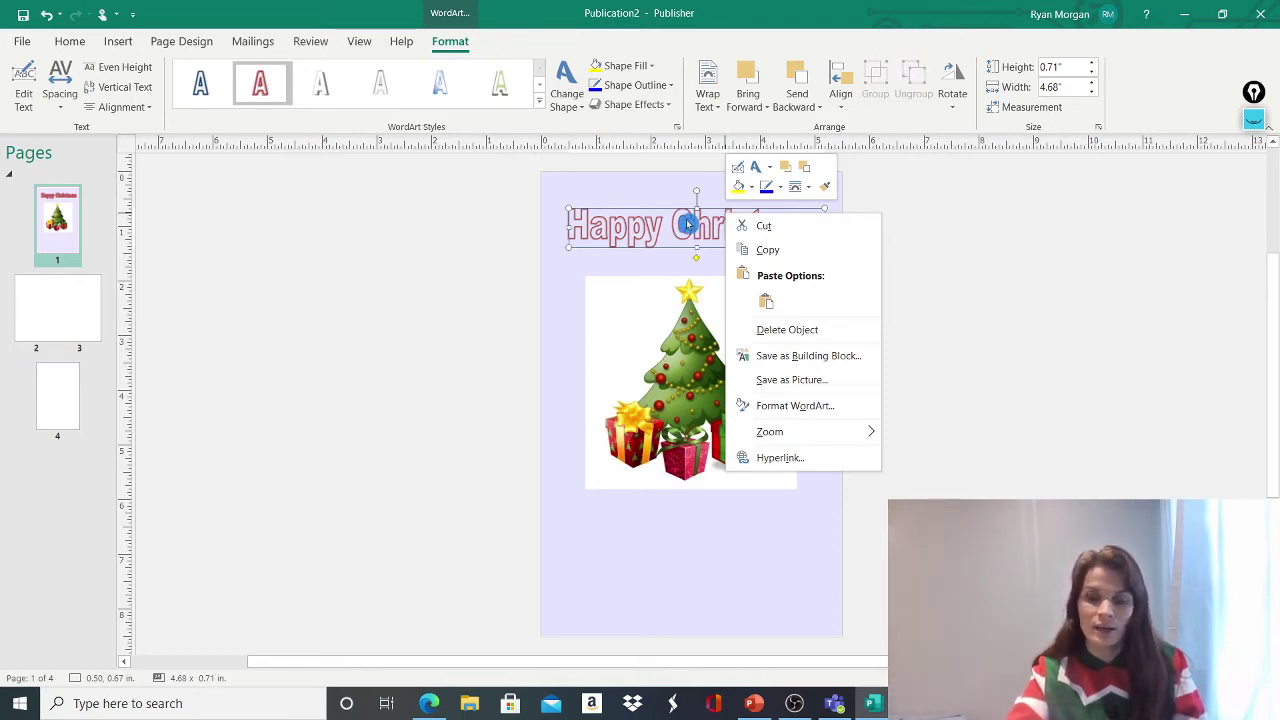
click(688, 222)
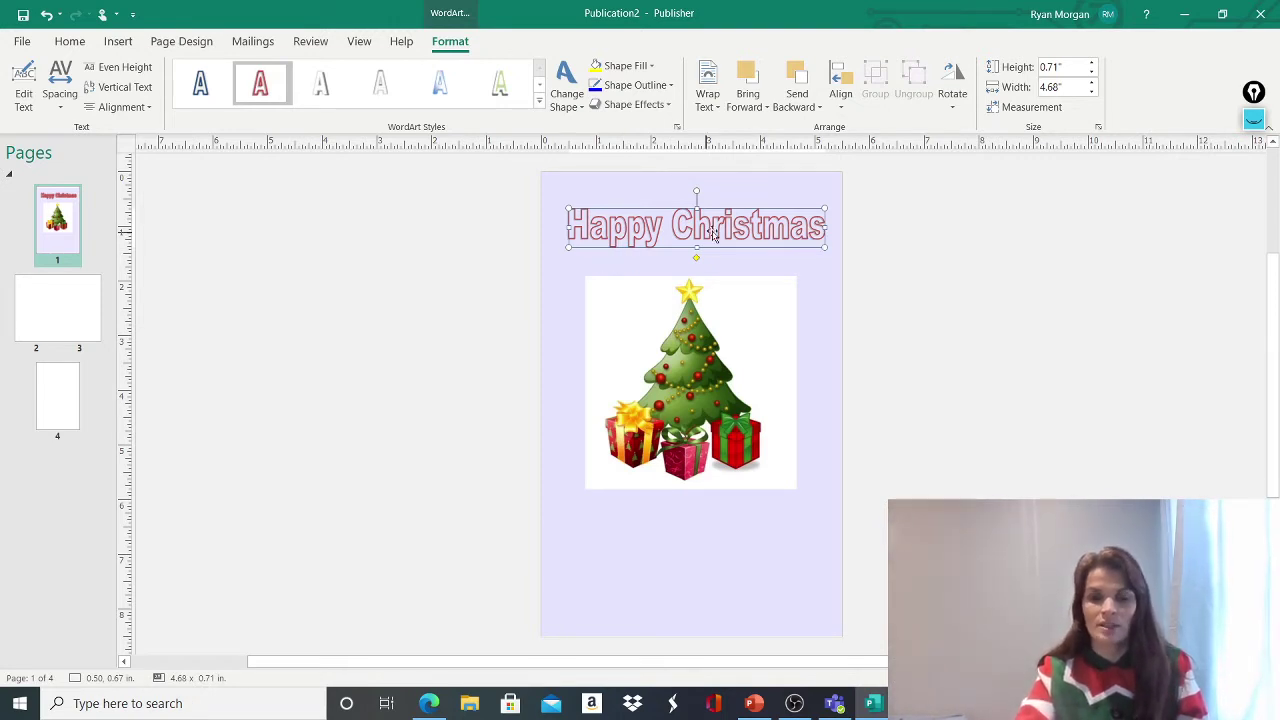
right_click(718, 233)
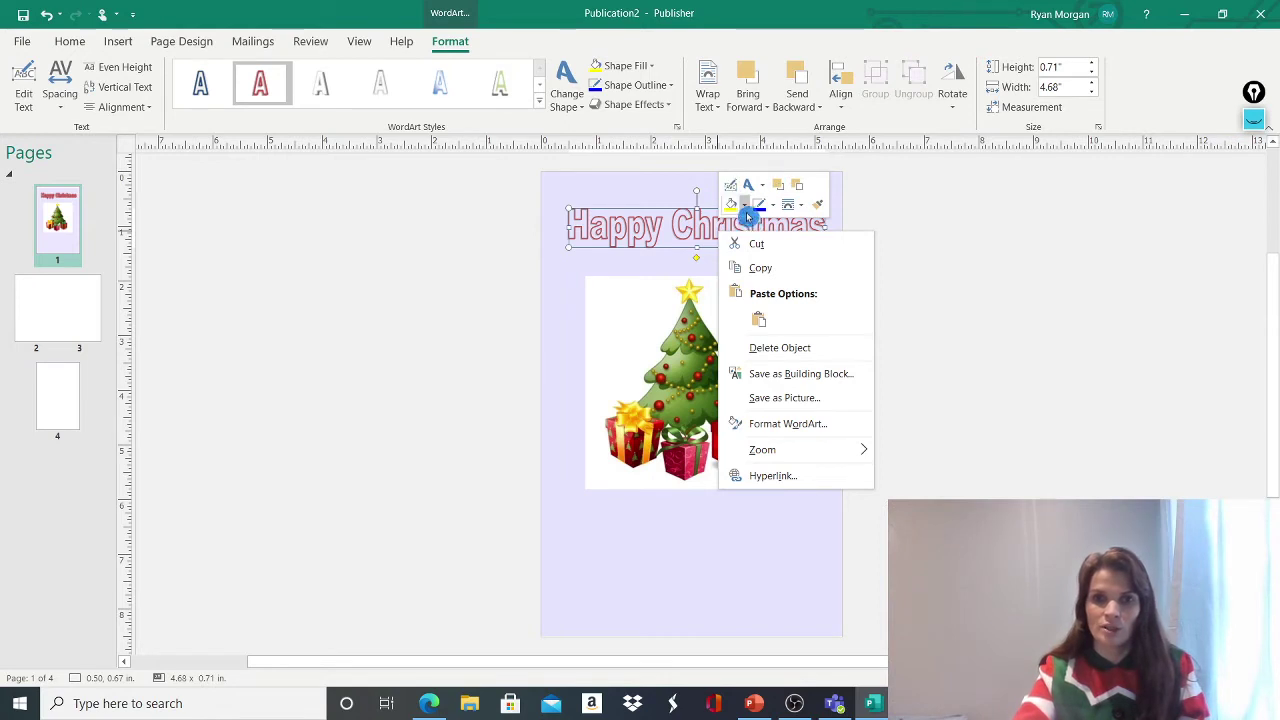
click(747, 210)
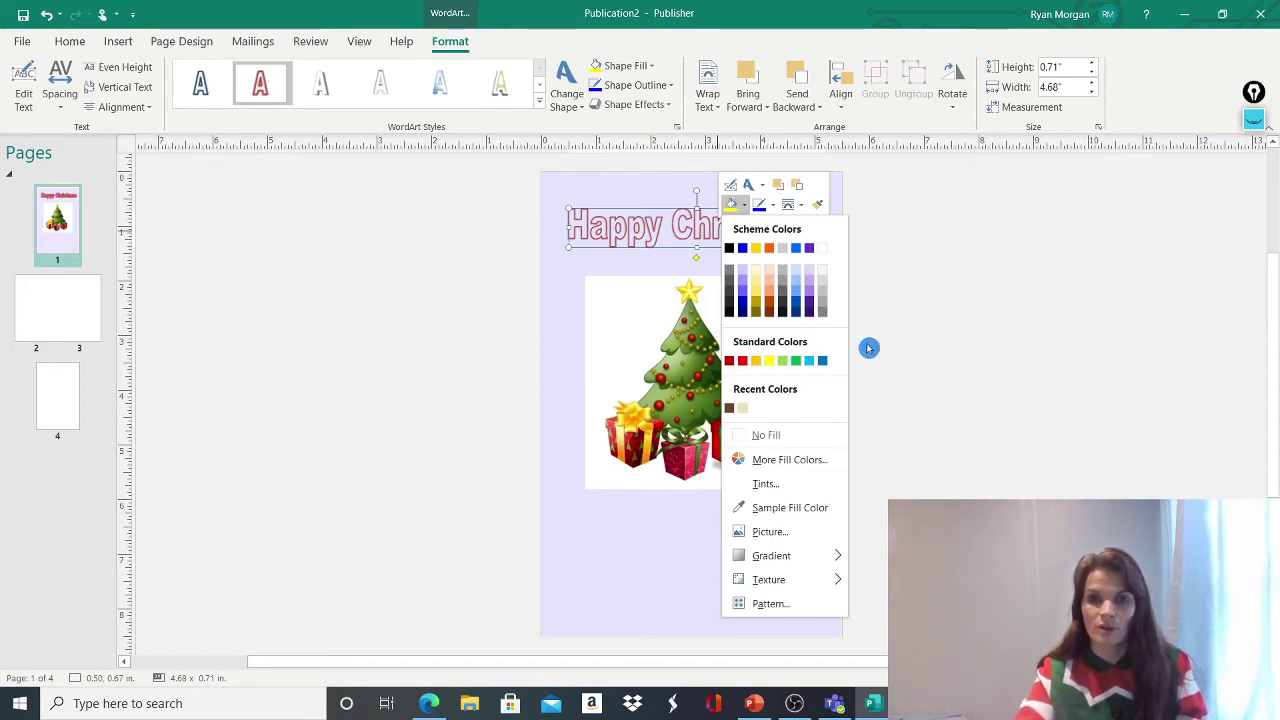
click(744, 362)
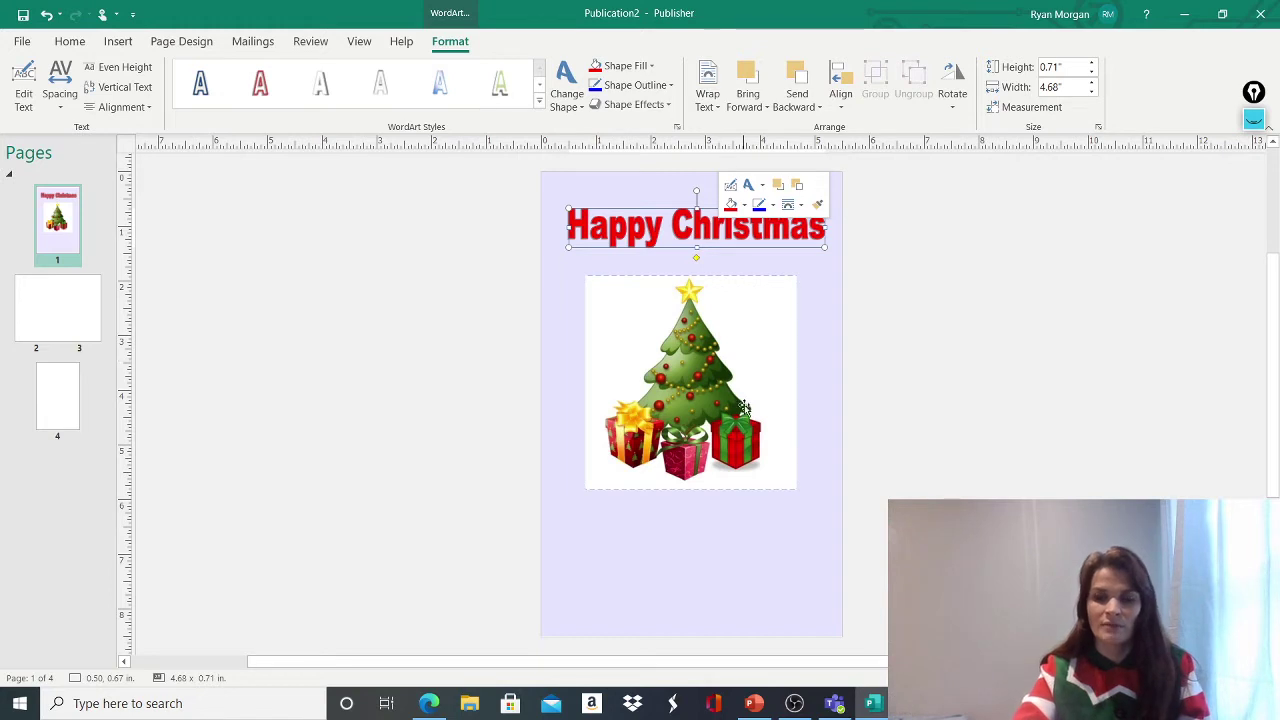
click(741, 545)
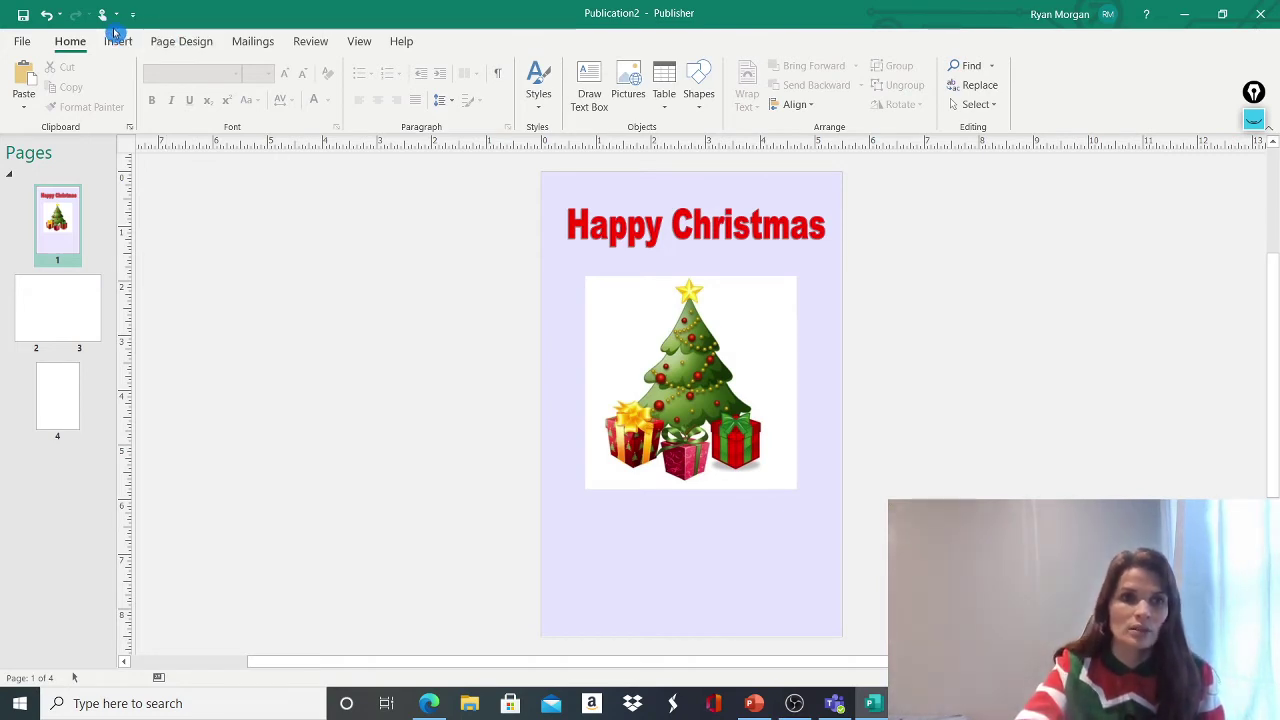
- Apply the Metal Frame picture style to the Christmas tree picture
click(118, 41)
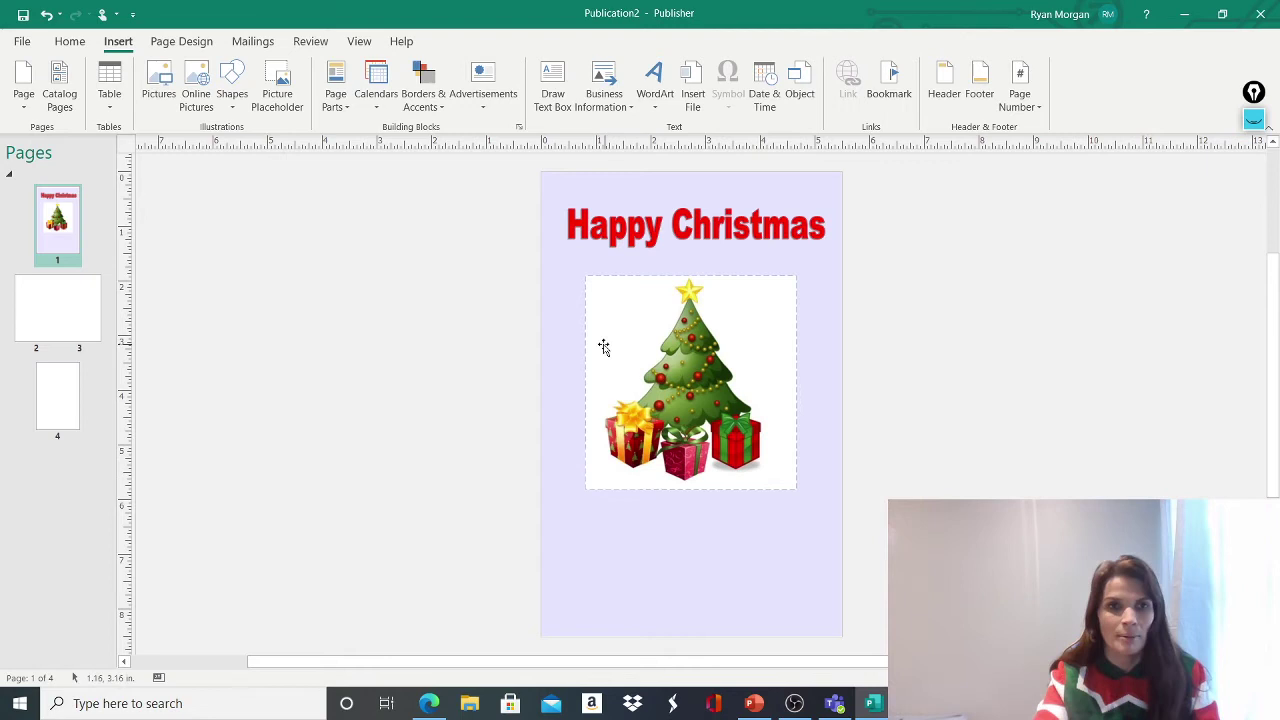
click(380, 209)
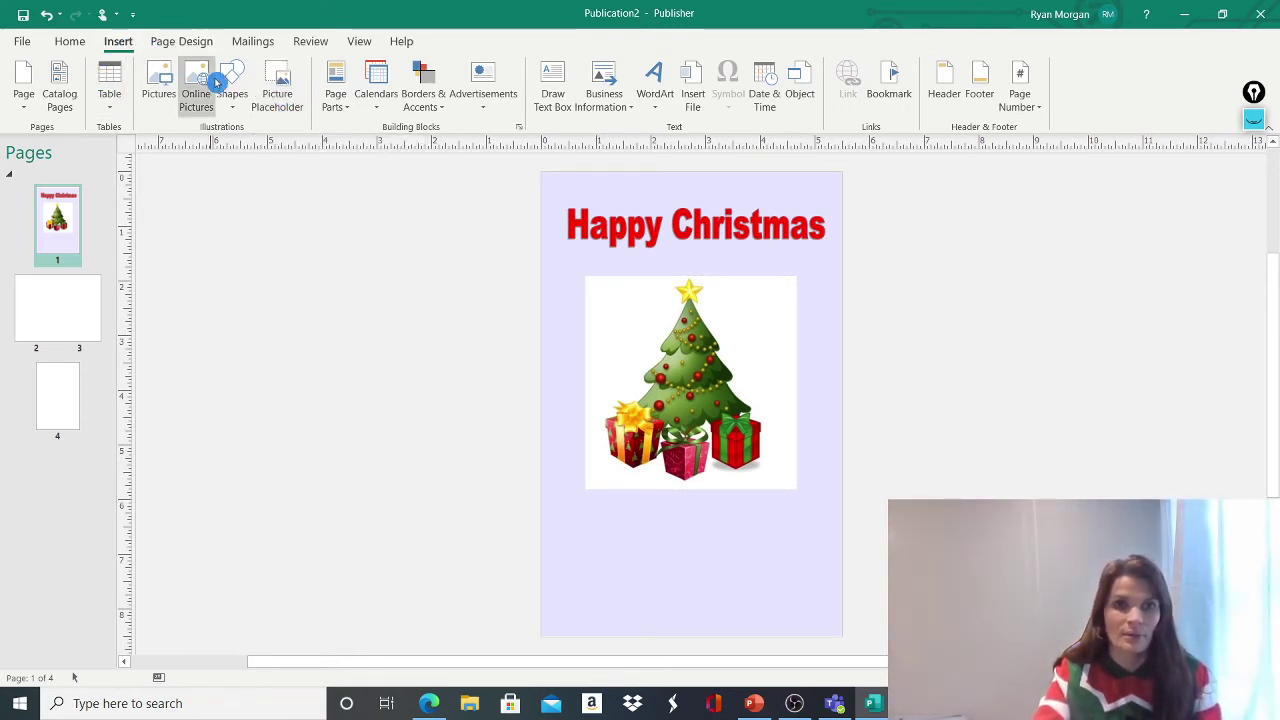
click(281, 87)
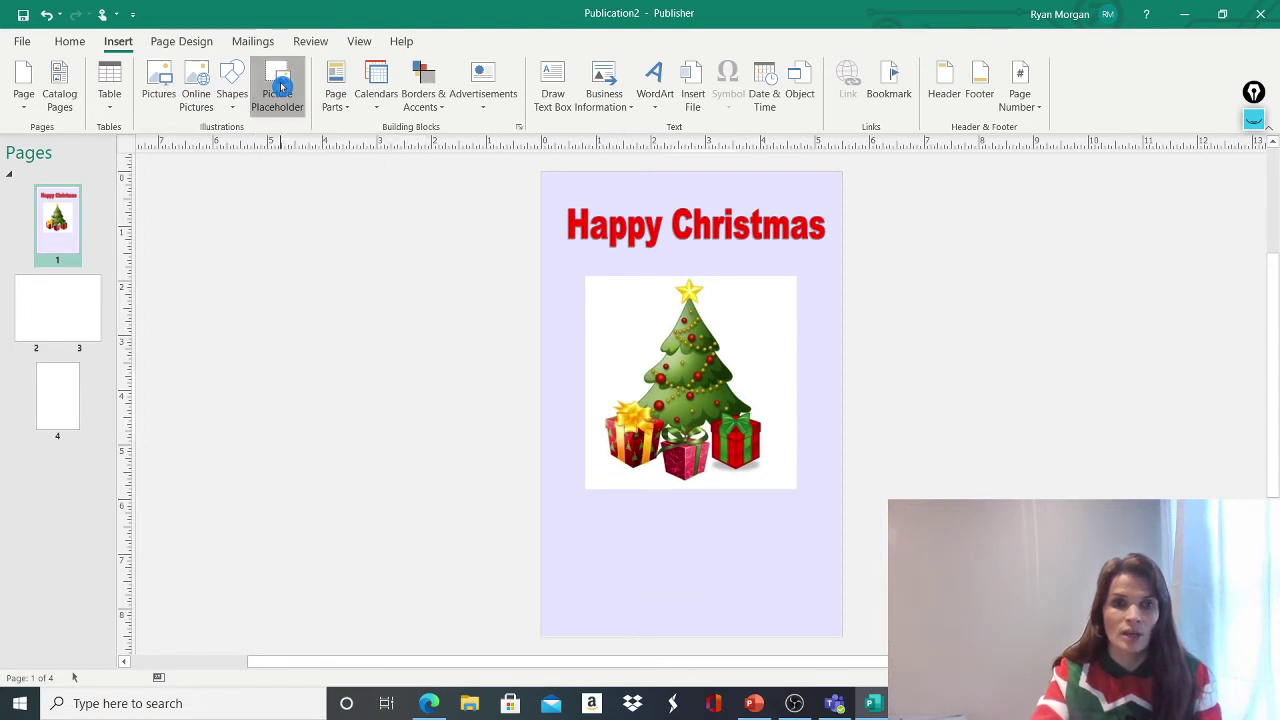
click(638, 298)
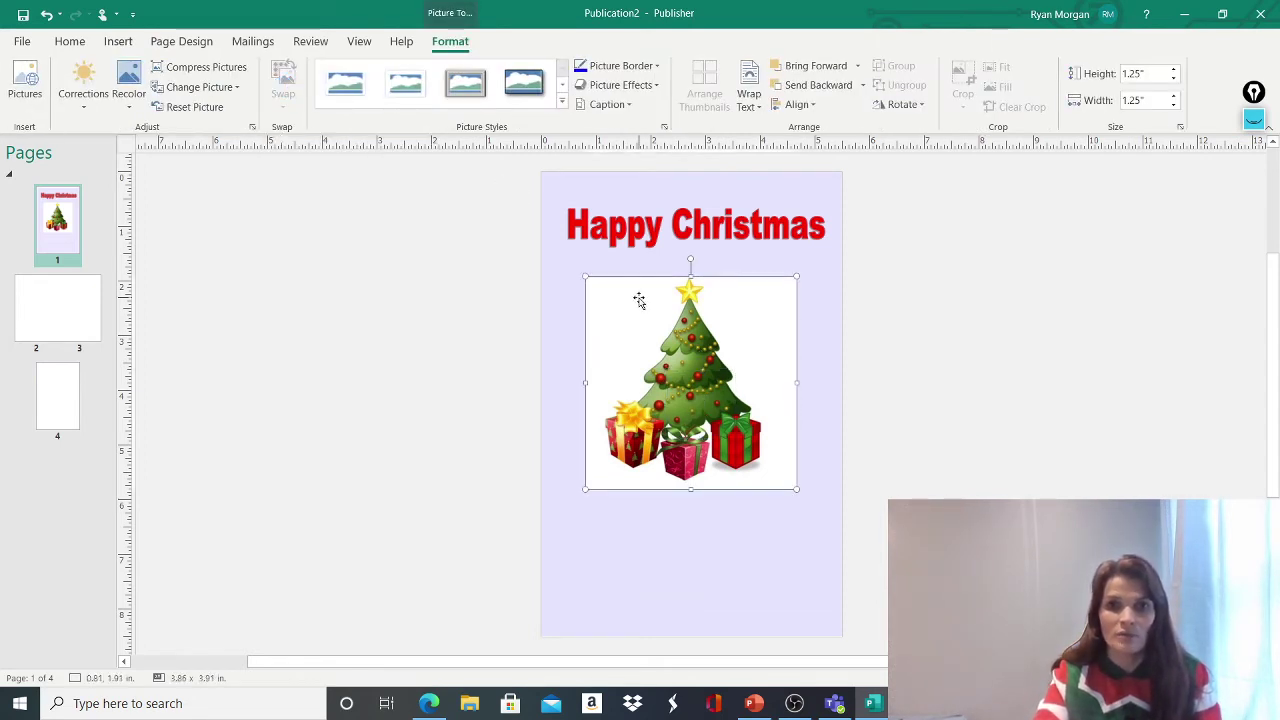
click(553, 405)
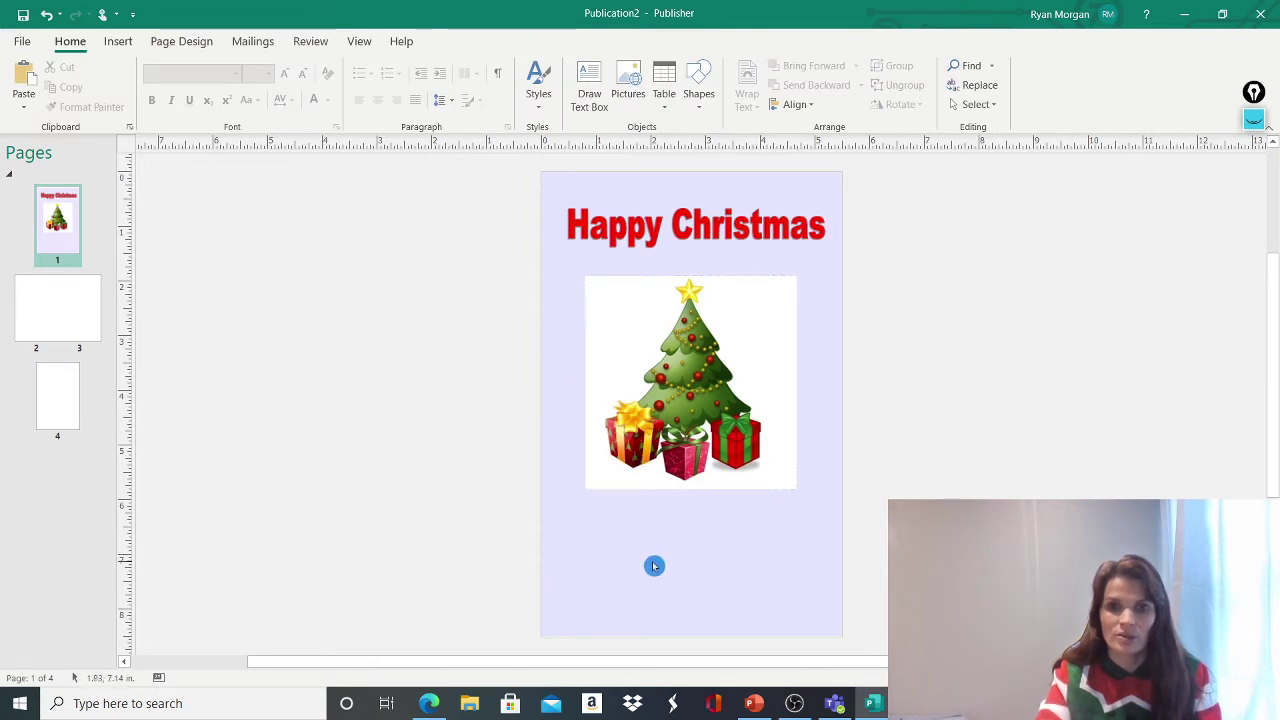
click(650, 337)
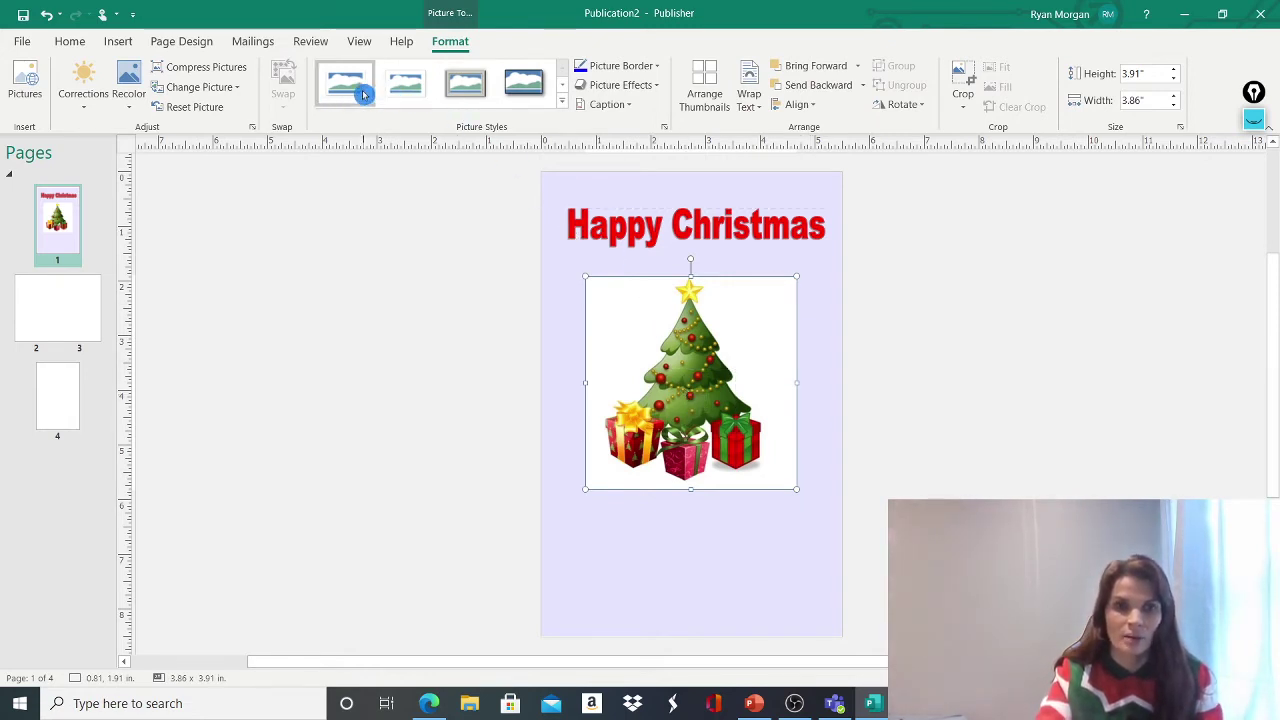
click(467, 90)
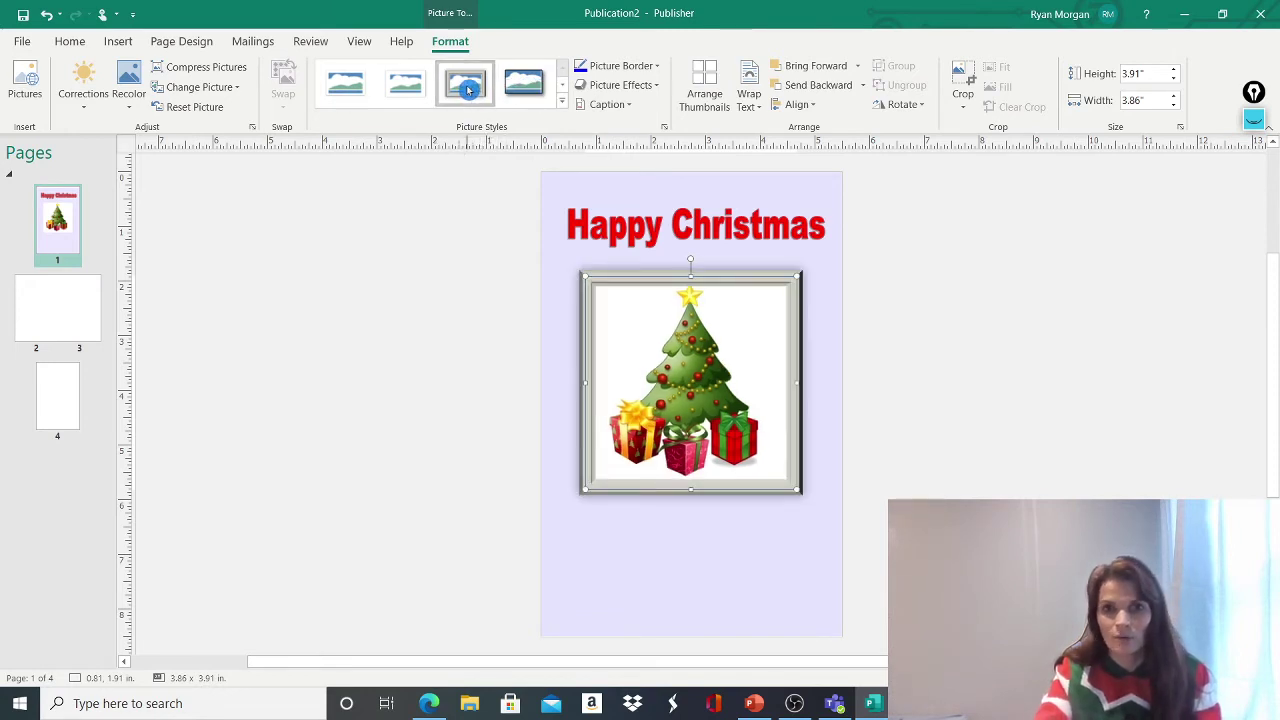
click(646, 579)
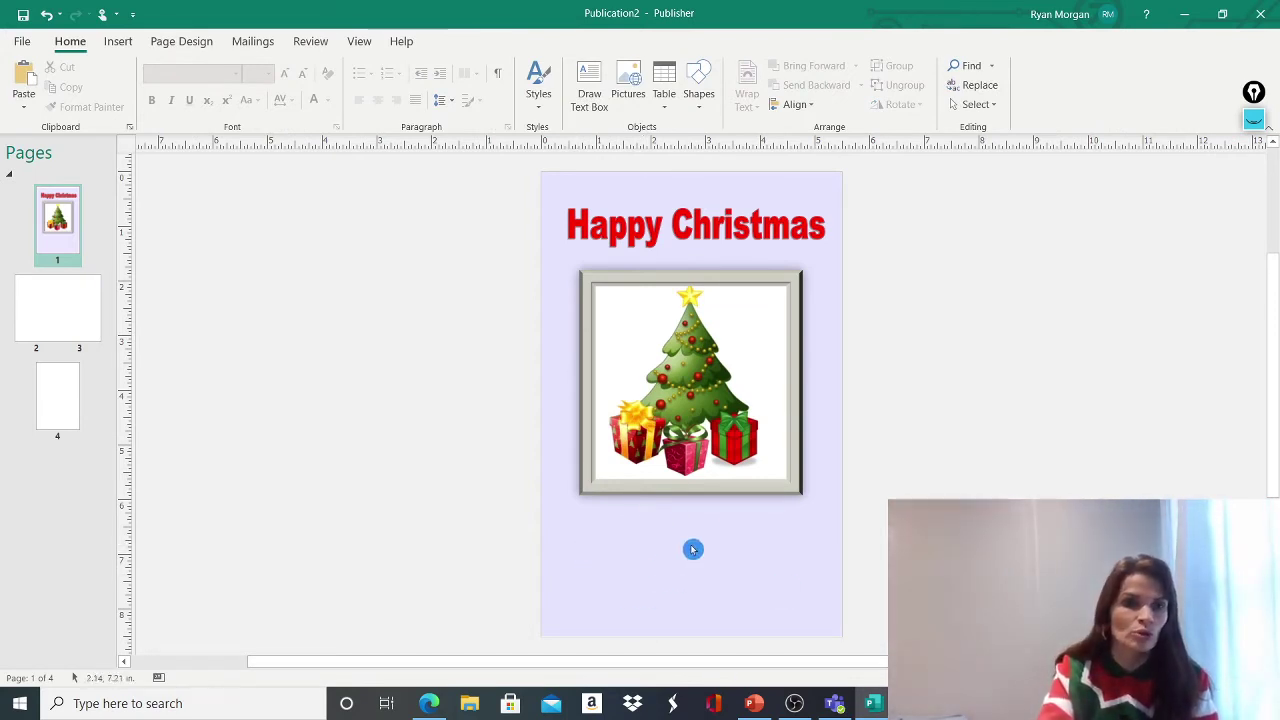
- Draw a text box on page 3 of the inside spread
click(36, 304)
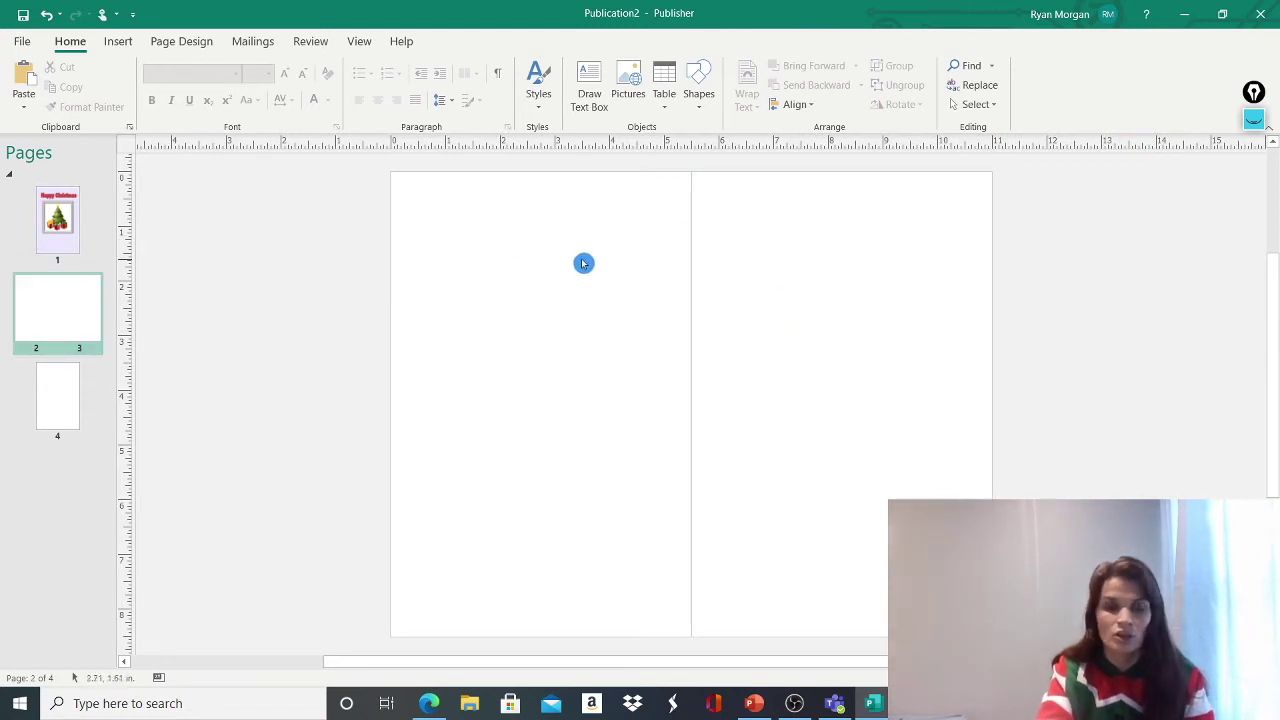
click(118, 42)
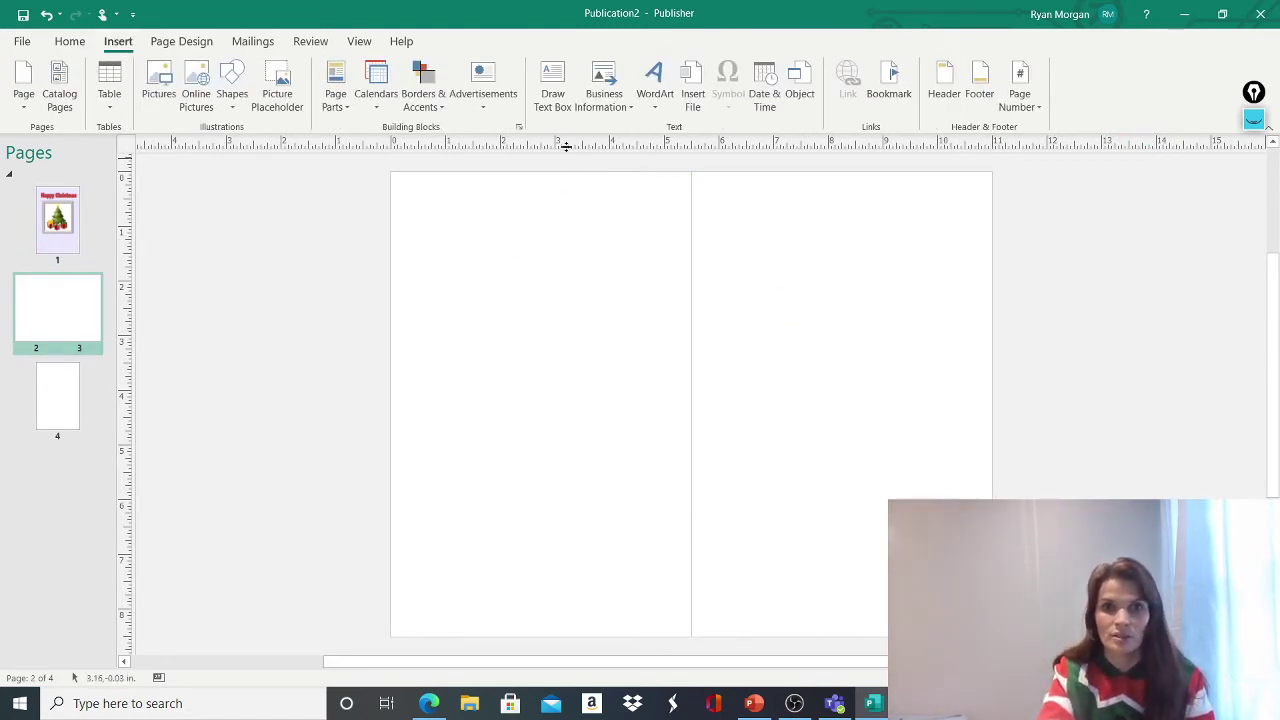
click(552, 88)
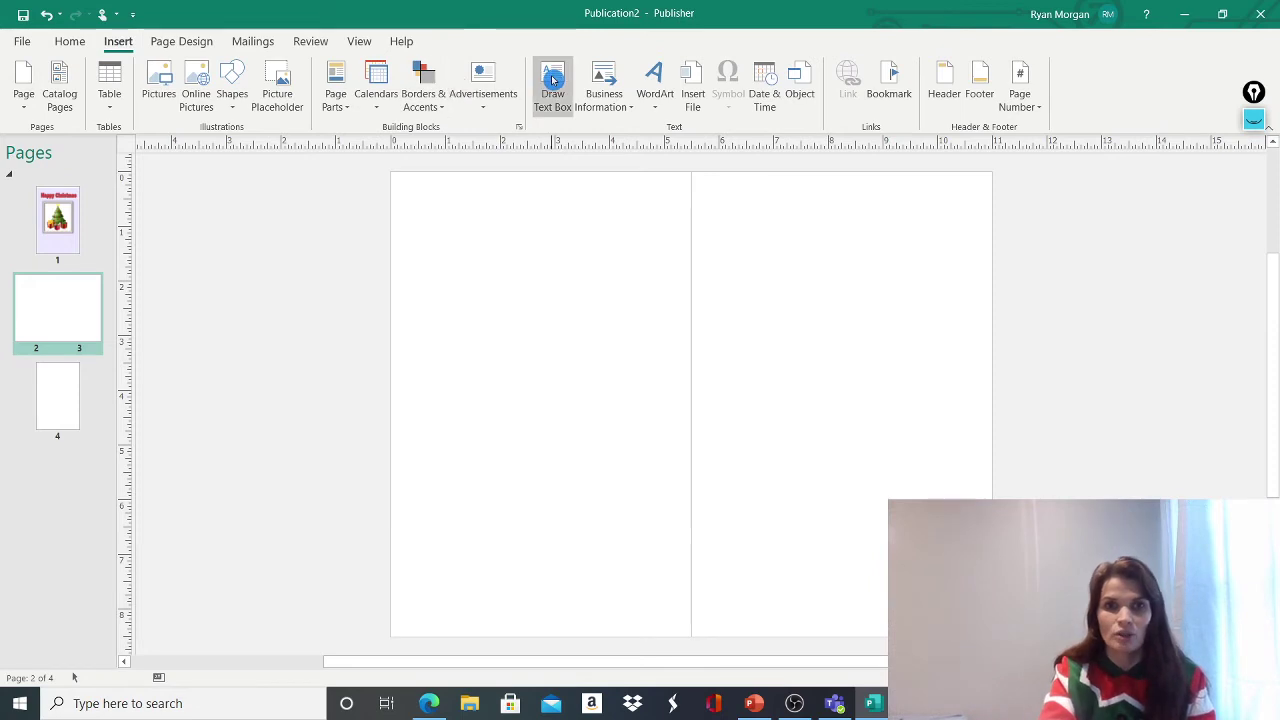
mouse_move(720, 241)
mouse_down()
mouse_move(763, 319)
mouse_move(947, 486)
mouse_up()
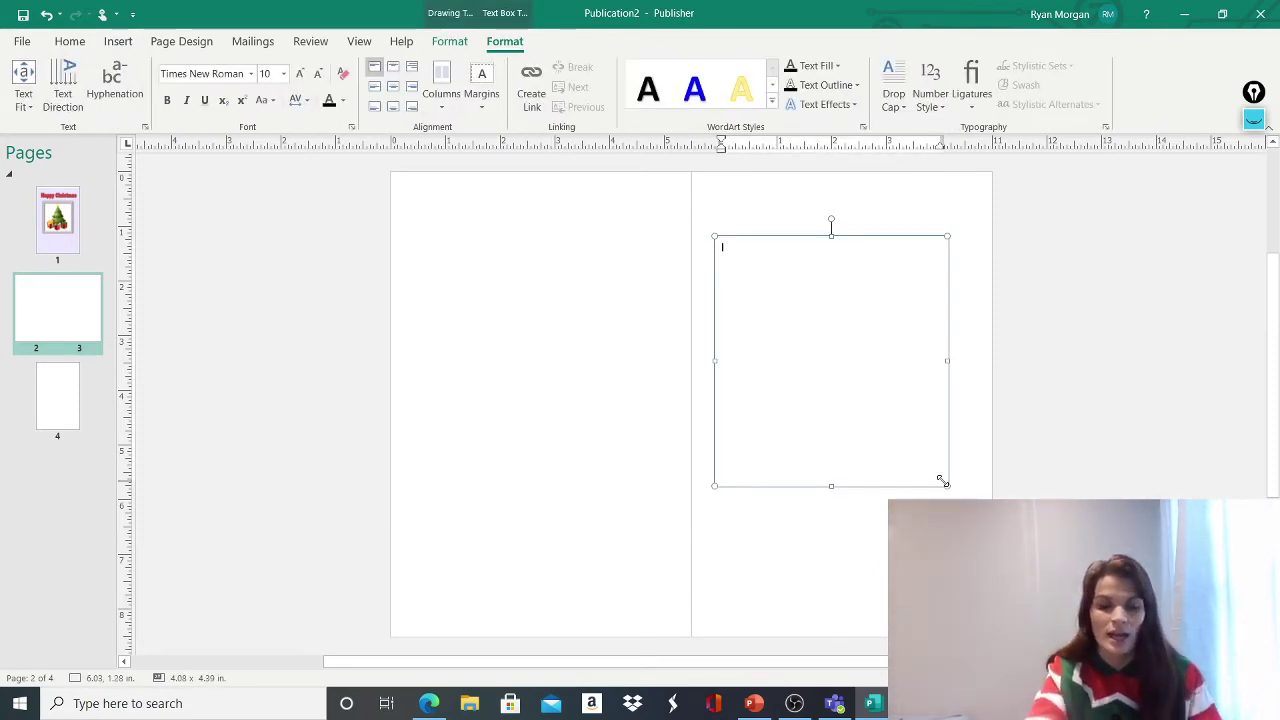
text(I)
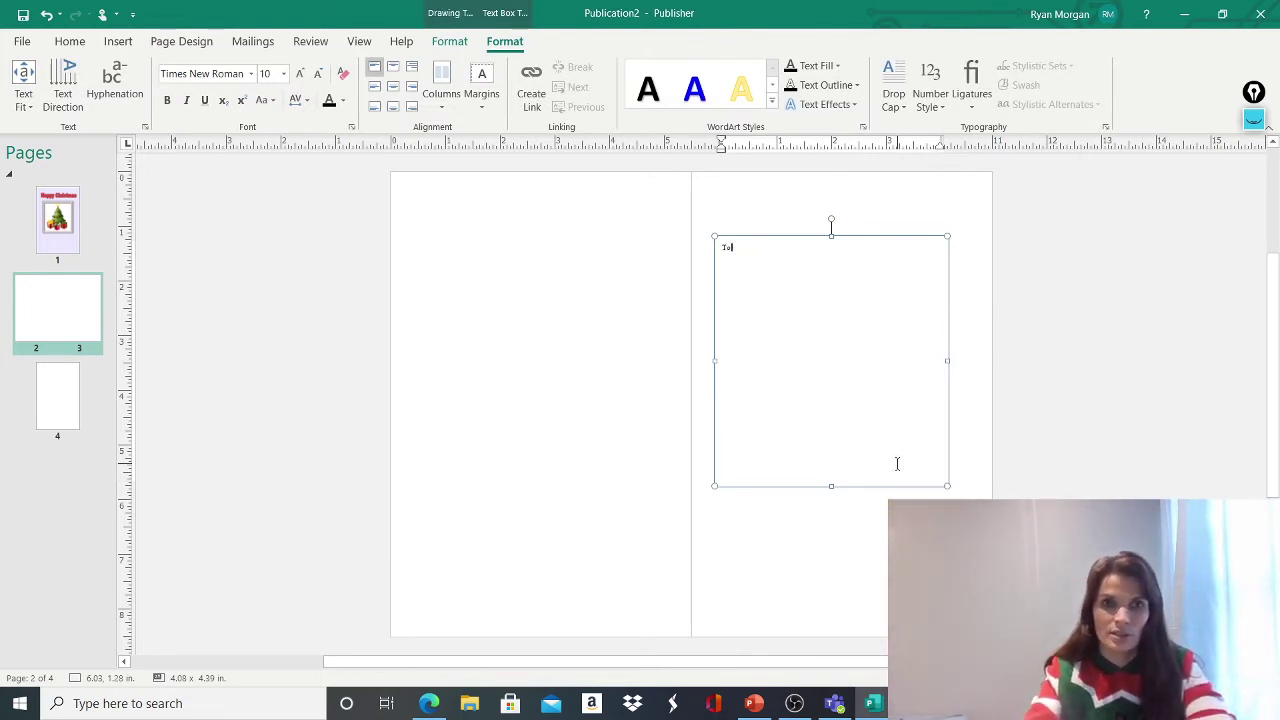
drag(743, 240, 677, 247)
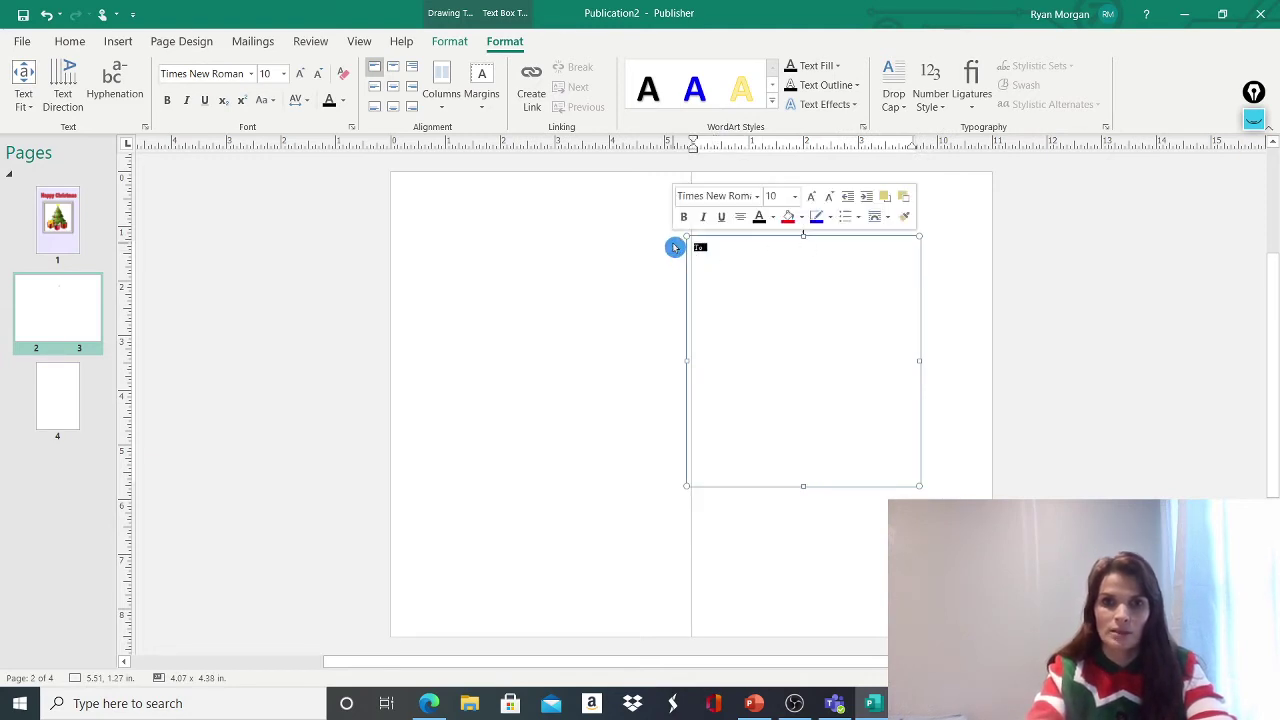
- Set the text to 26 pt, type the Happy Christmas greeting with the sender line, and reposition the box
click(285, 76)
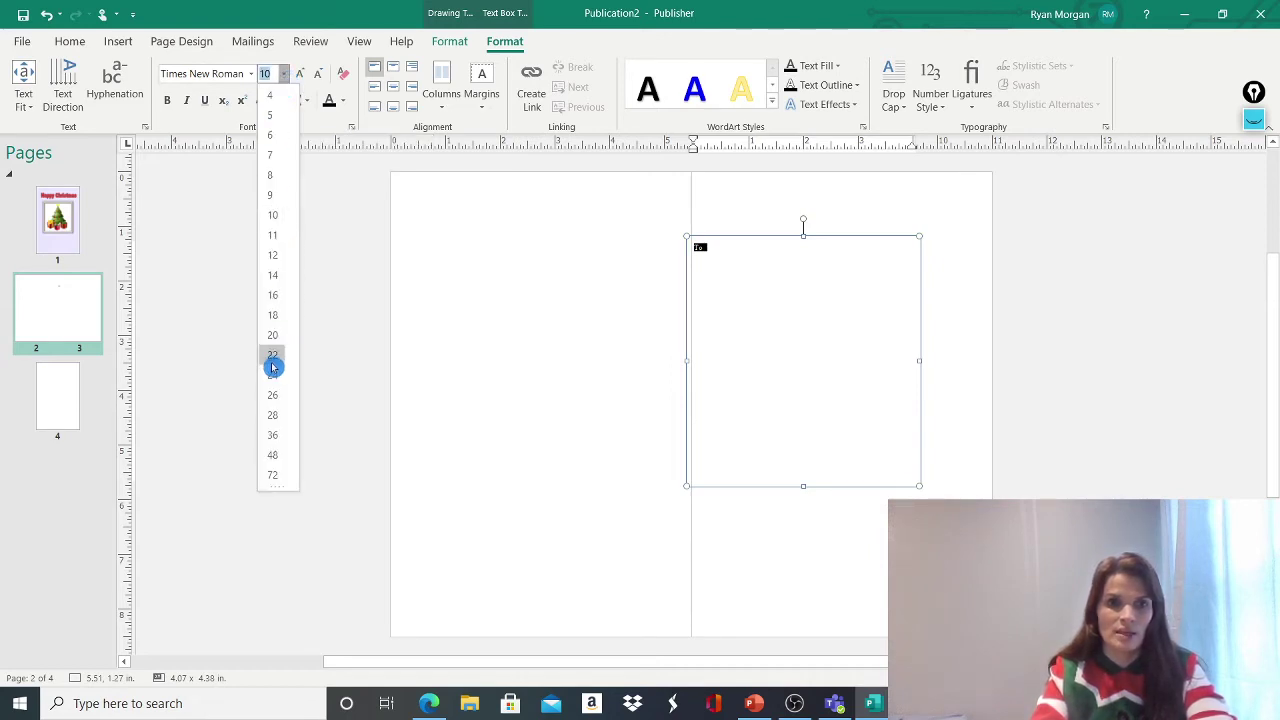
click(274, 395)
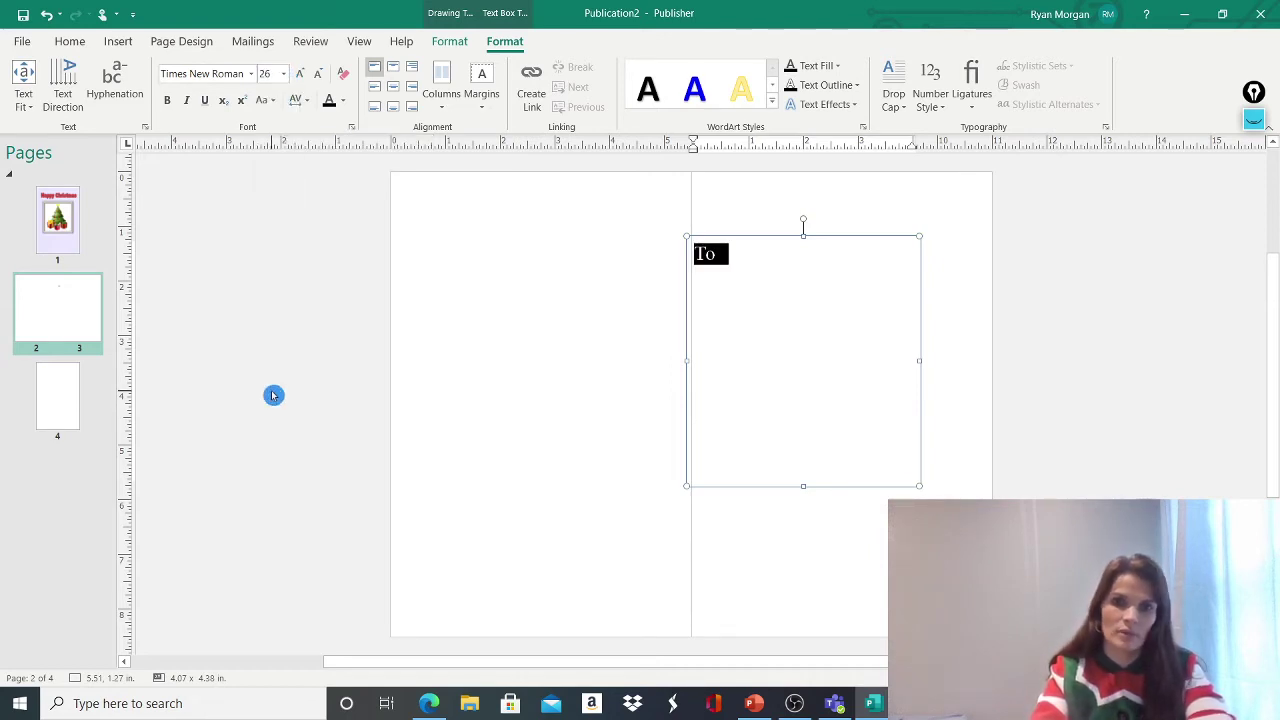
click(721, 256)
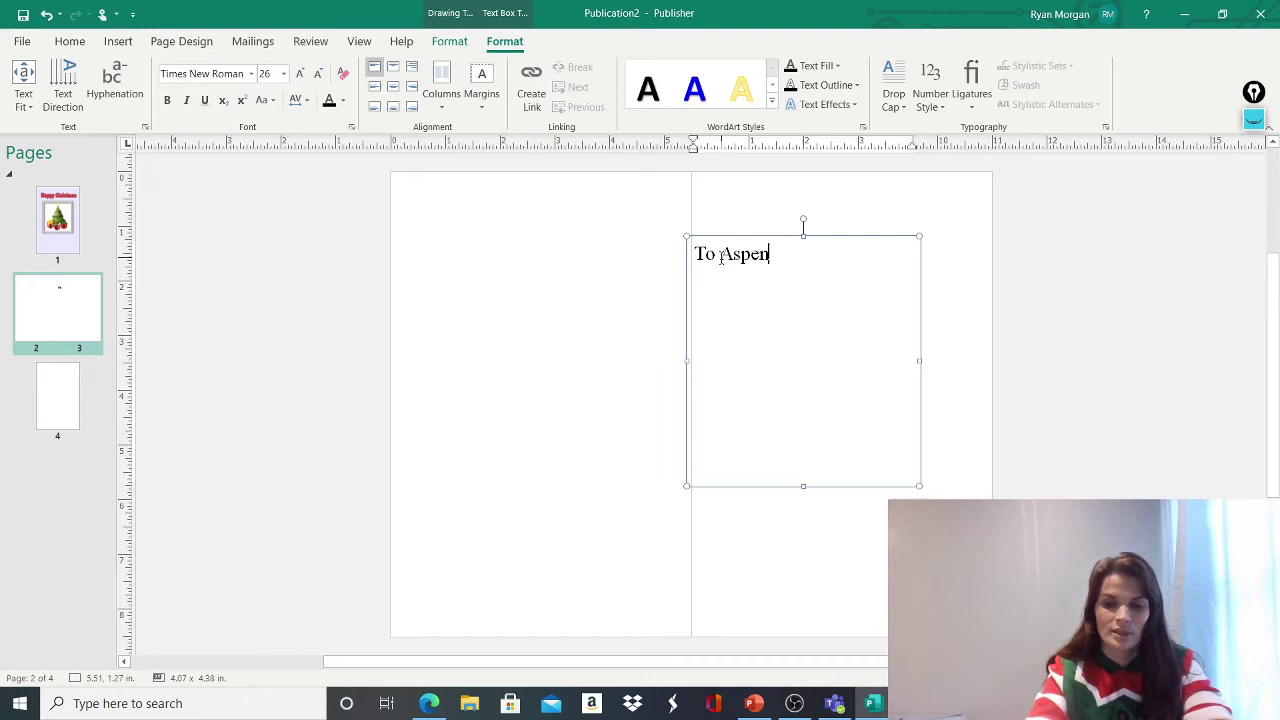
key(Return)
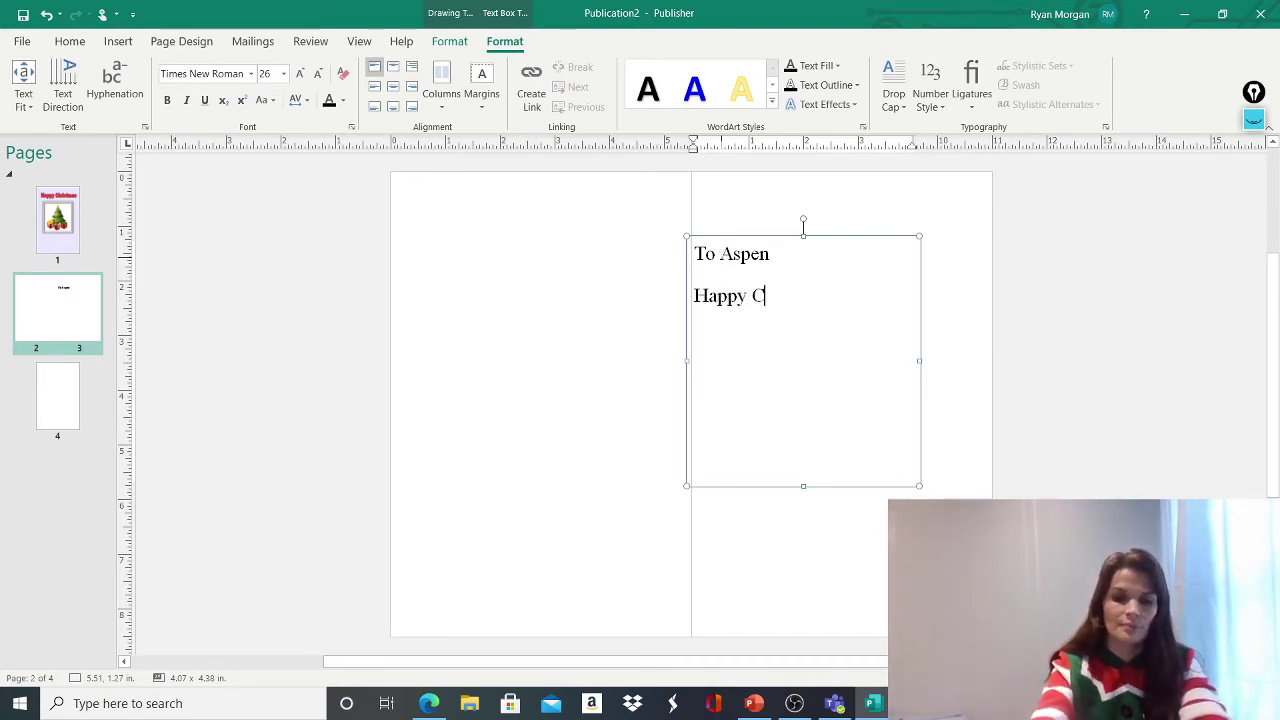
text(Happy Christmas)
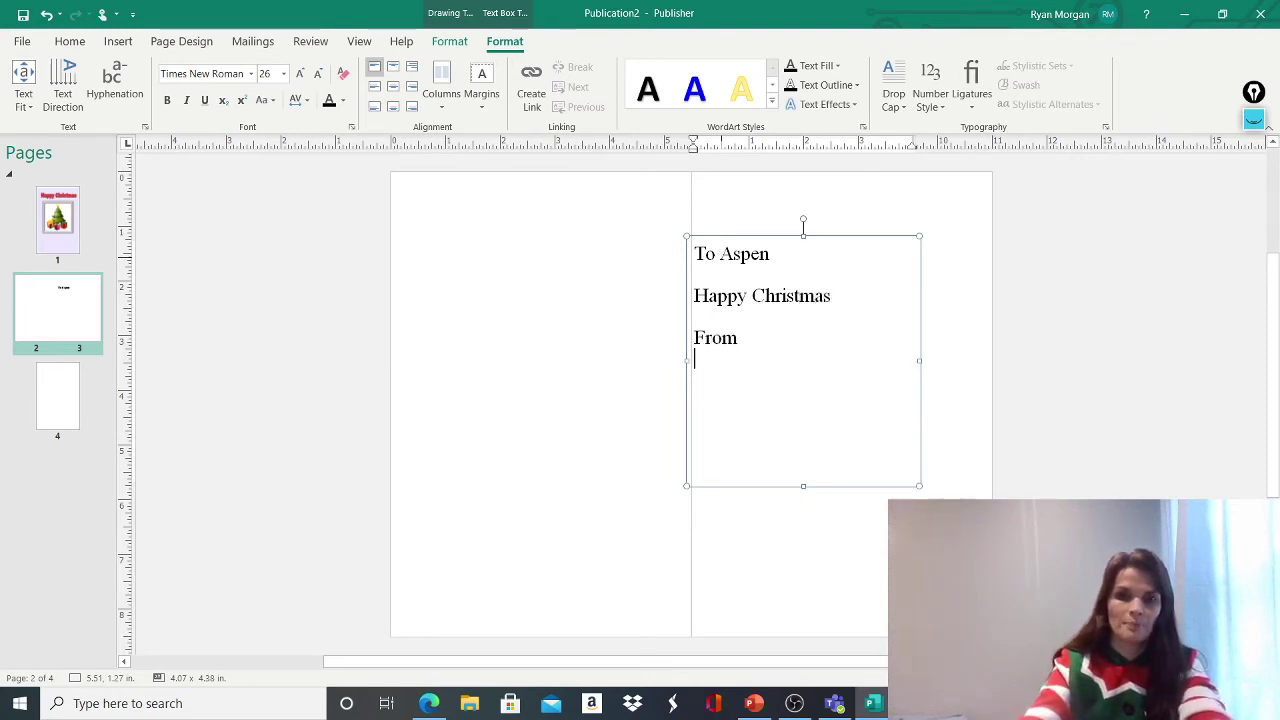
text( From Mrs M)
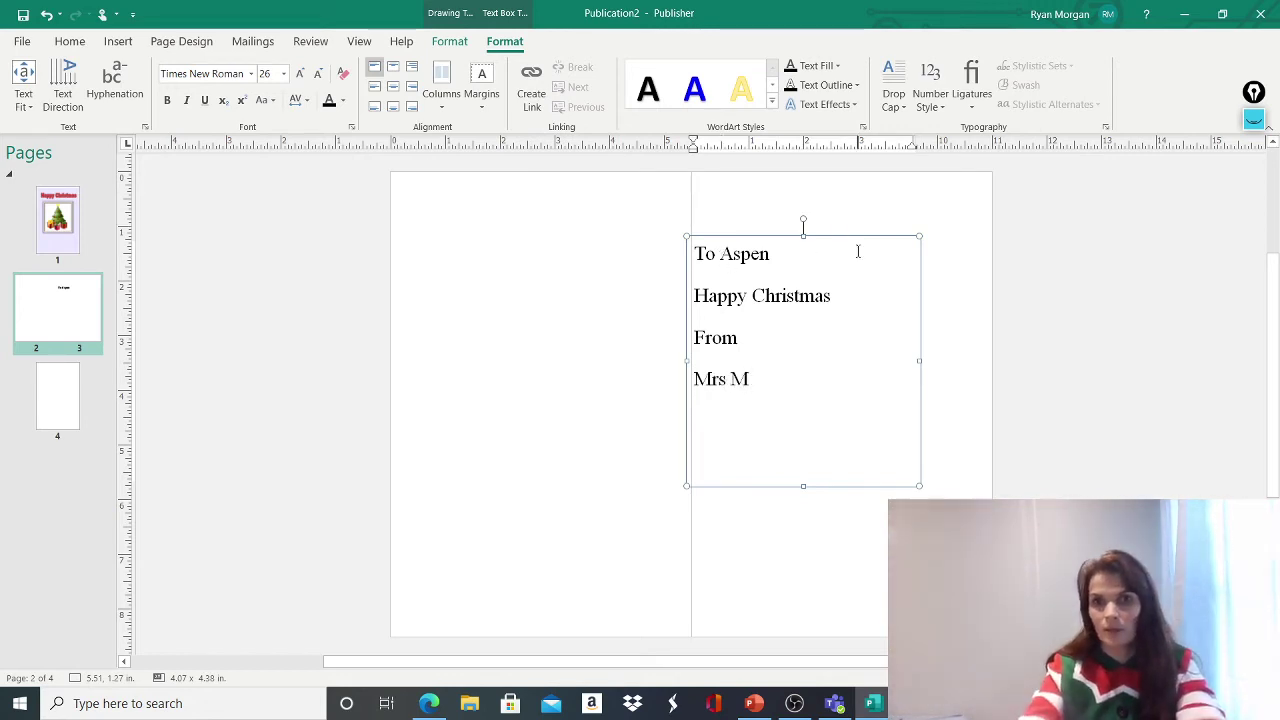
drag(861, 238, 903, 254)
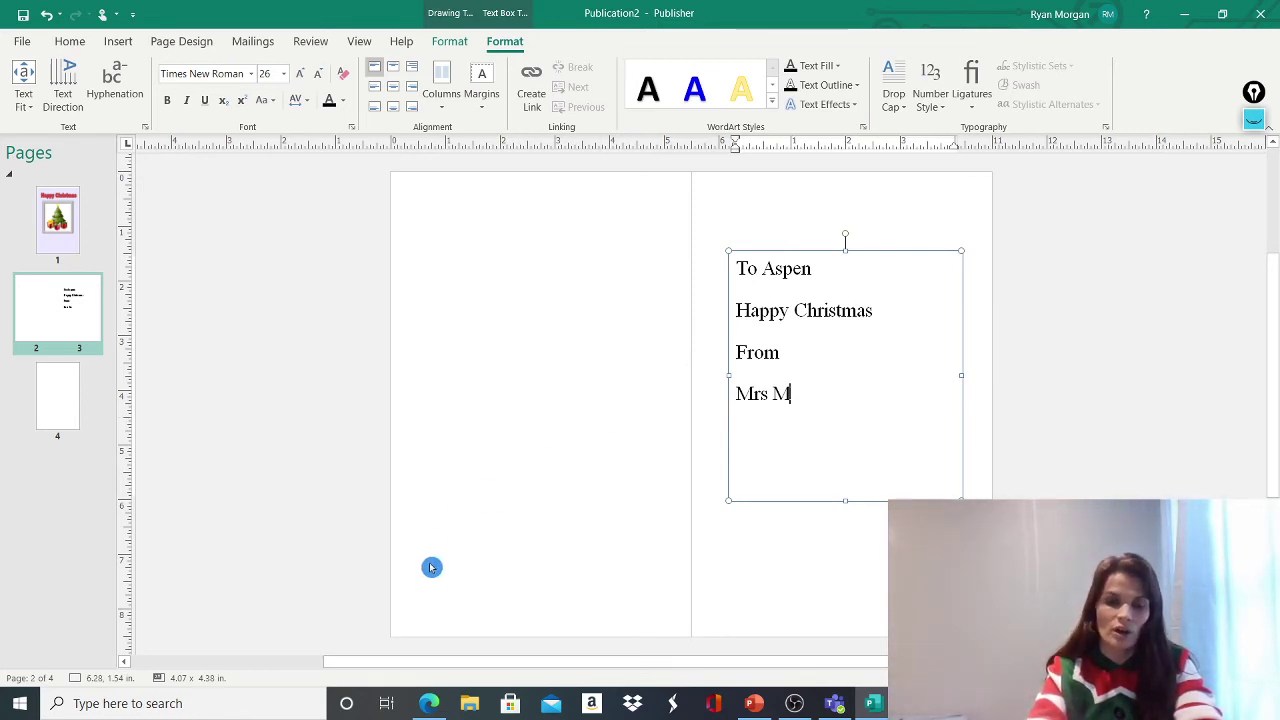
click(121, 45)
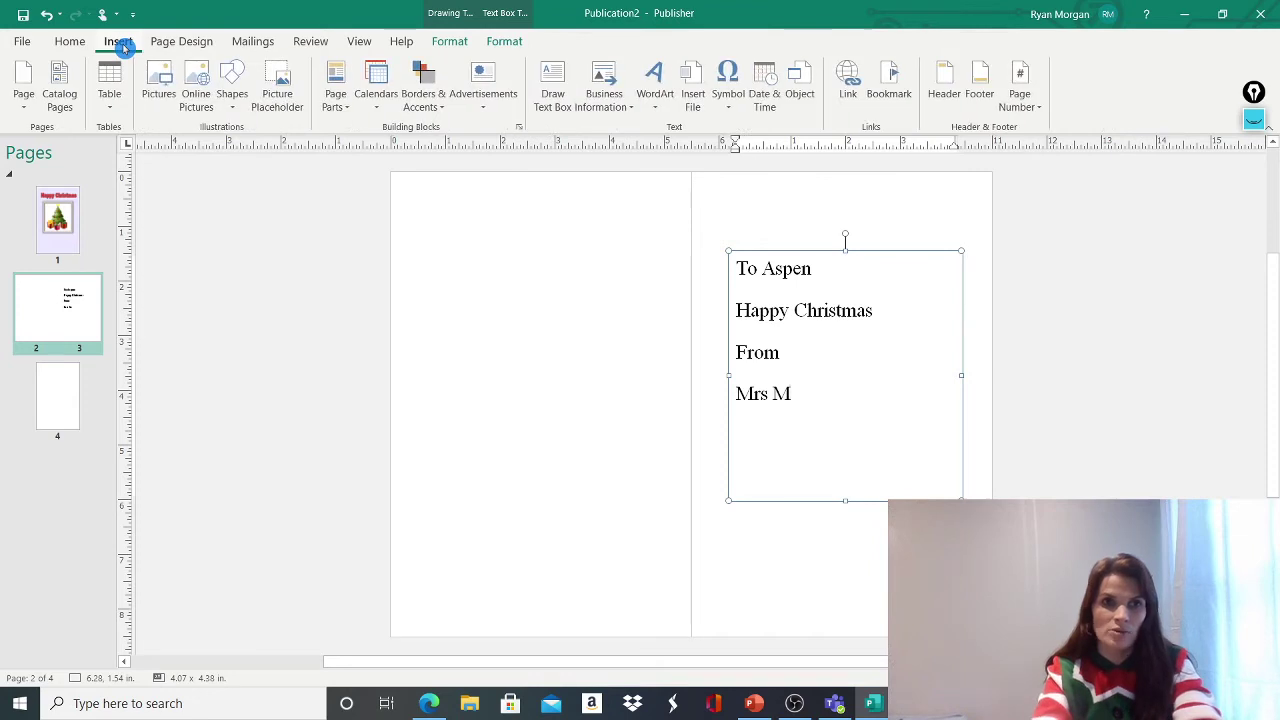
- Search the online pictures for Christmas clip art
click(193, 104)
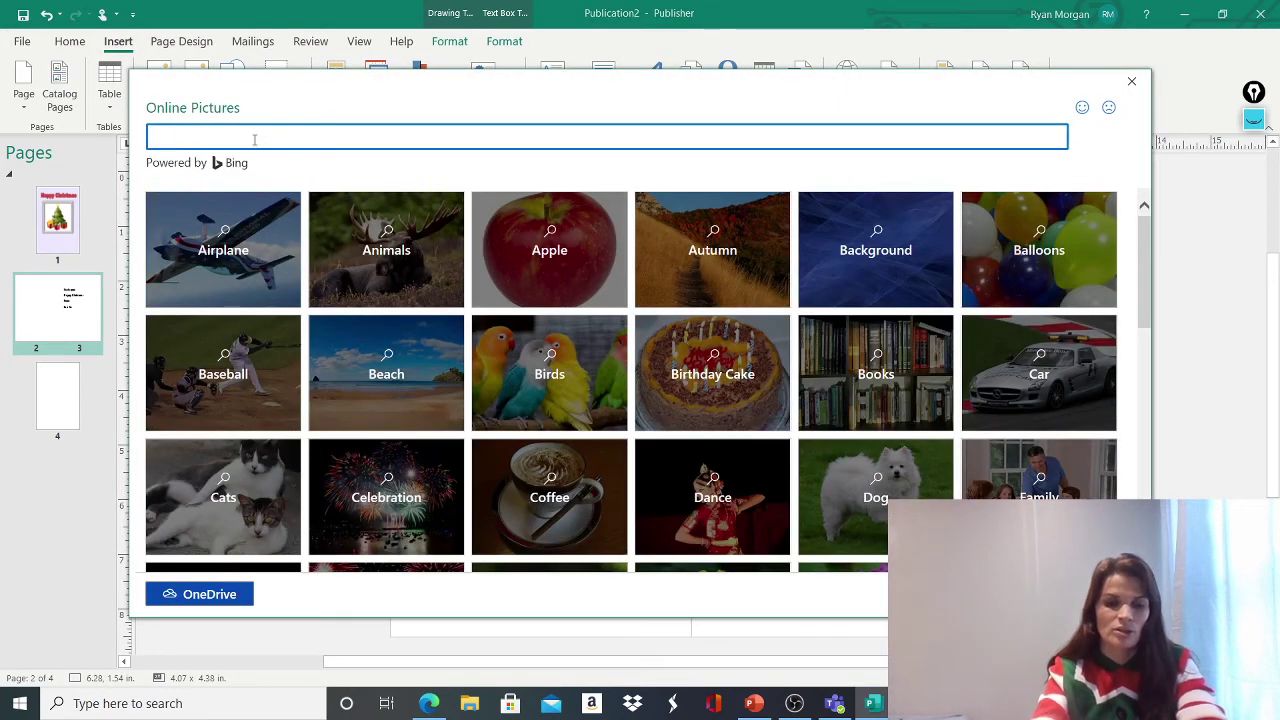
click(255, 142)
text(christmas)
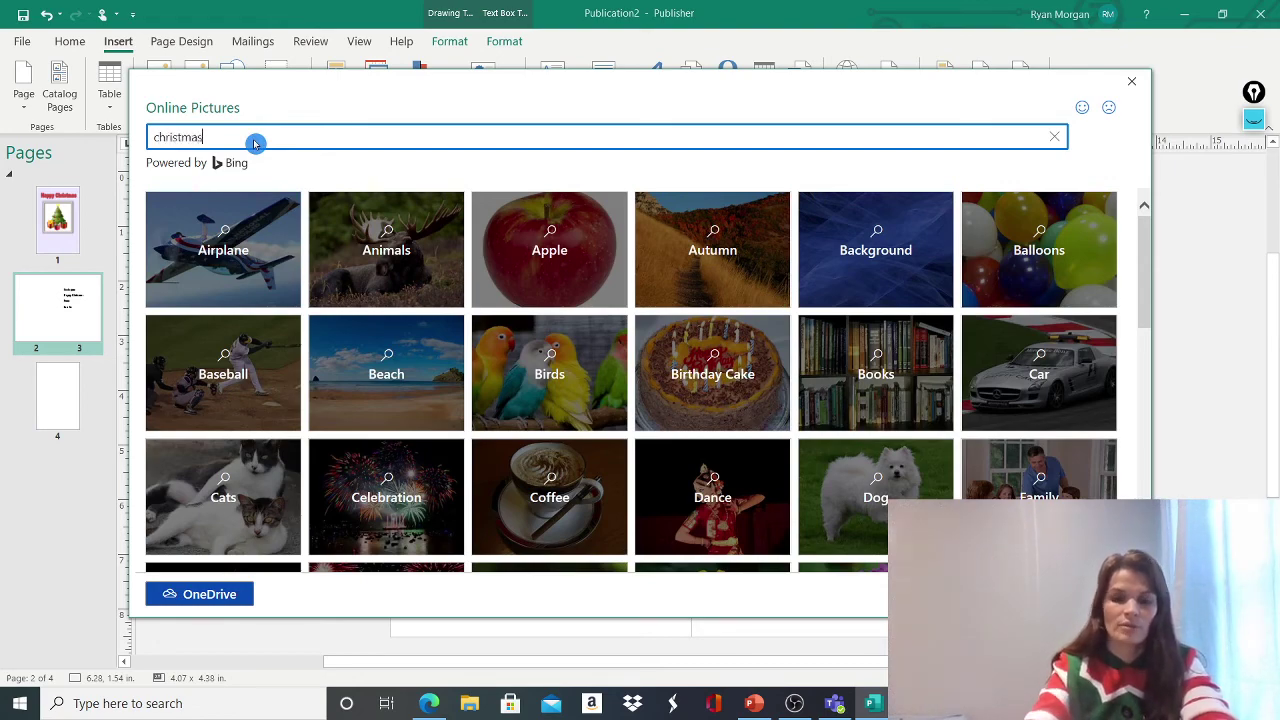
key(Return)
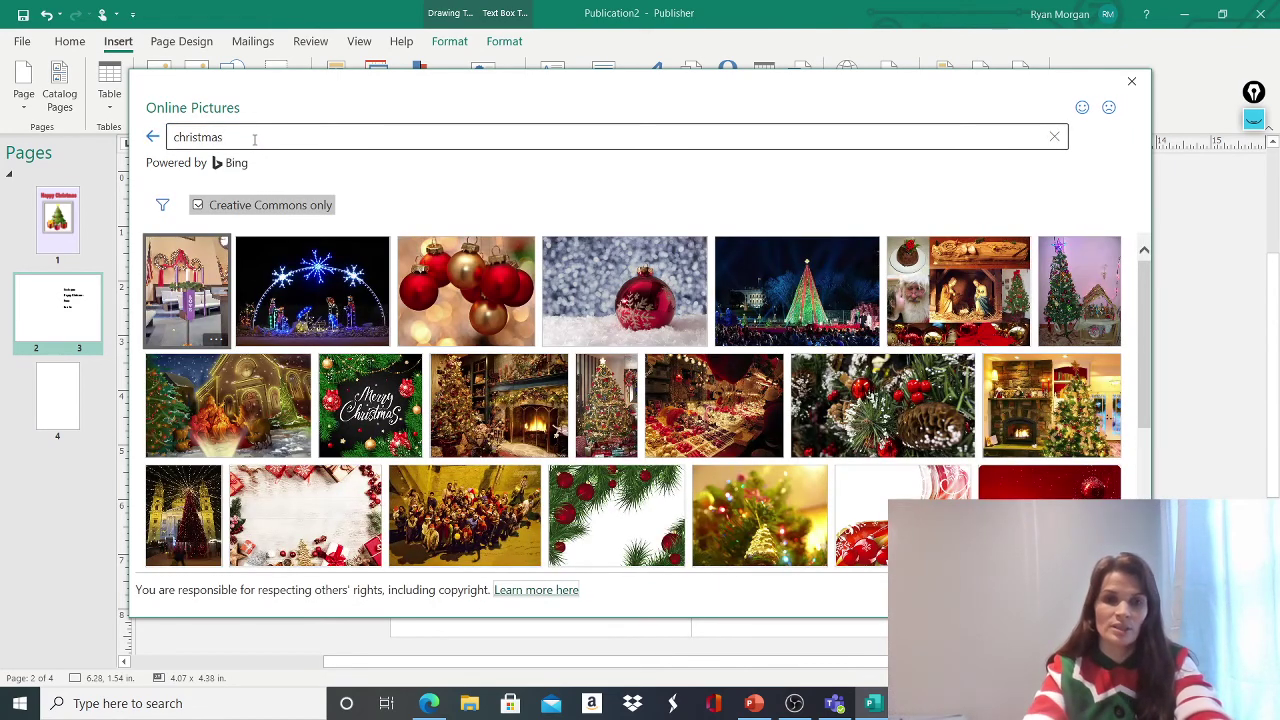
- Insert the holly, bauble and pinecone corner picture from the search results
scroll(423, 326, down, 2)
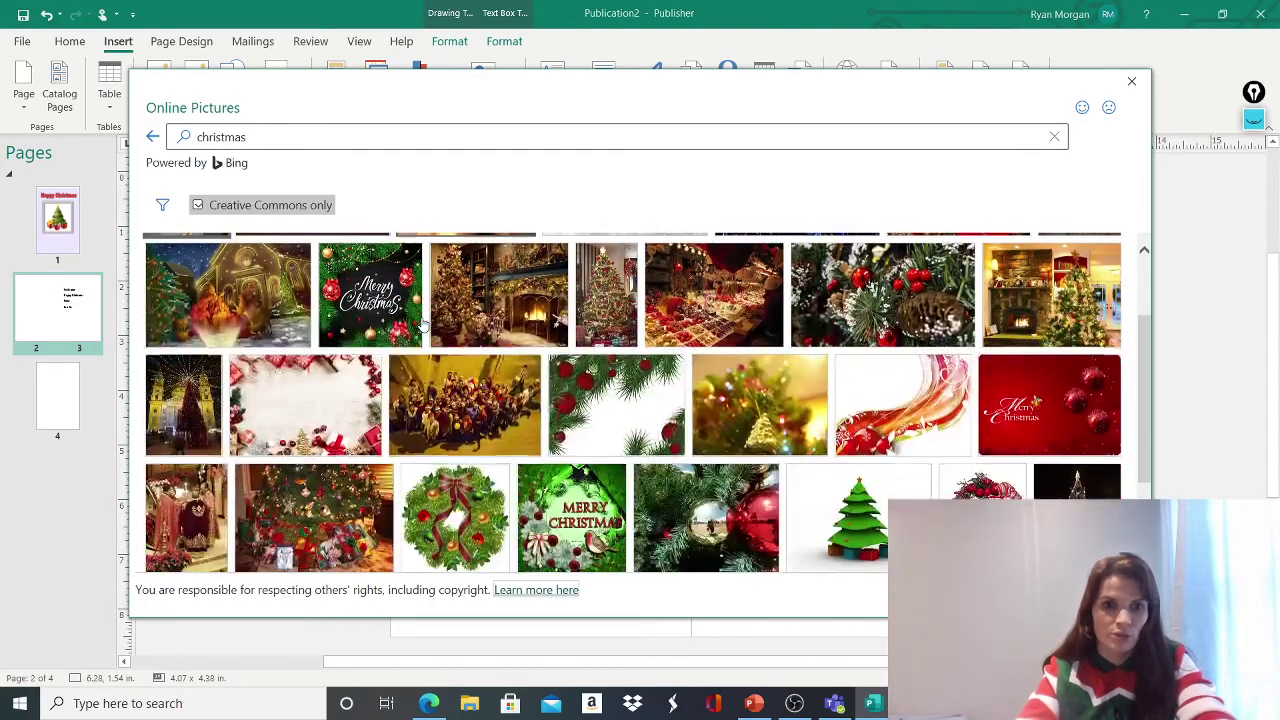
scroll(423, 326, down, 2)
scroll(423, 326, down, 6)
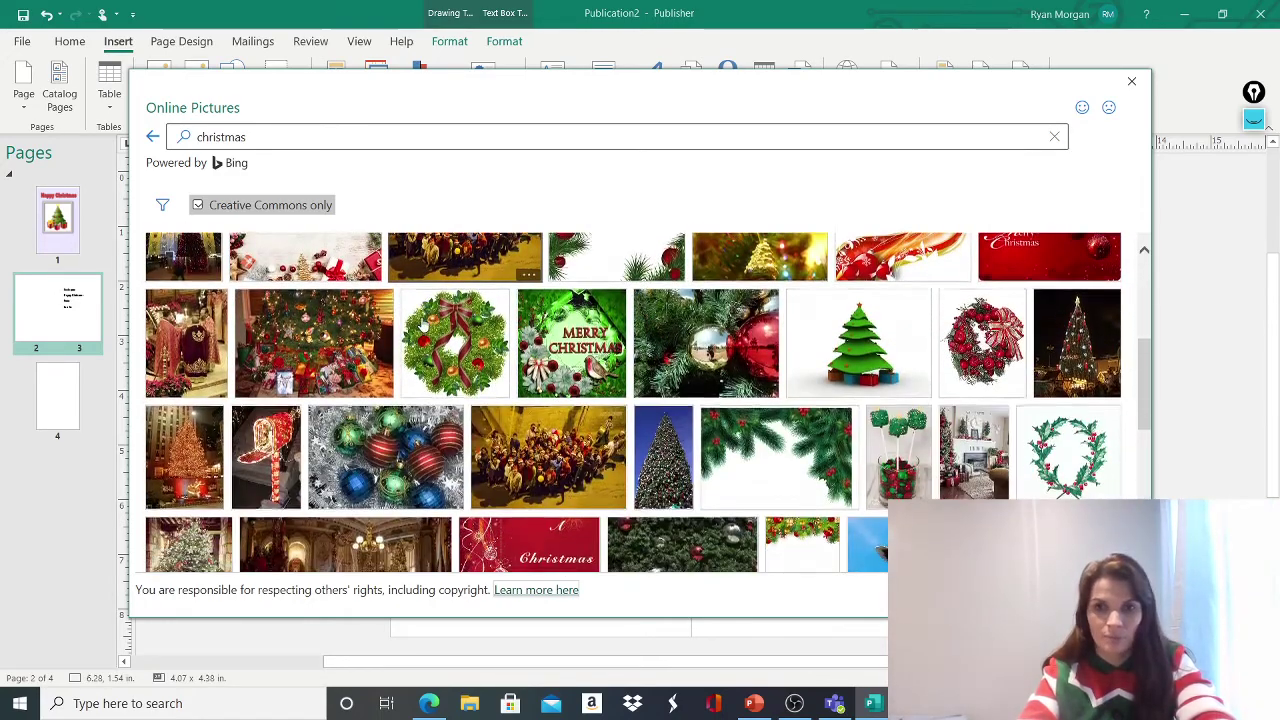
scroll(423, 326, down, 10)
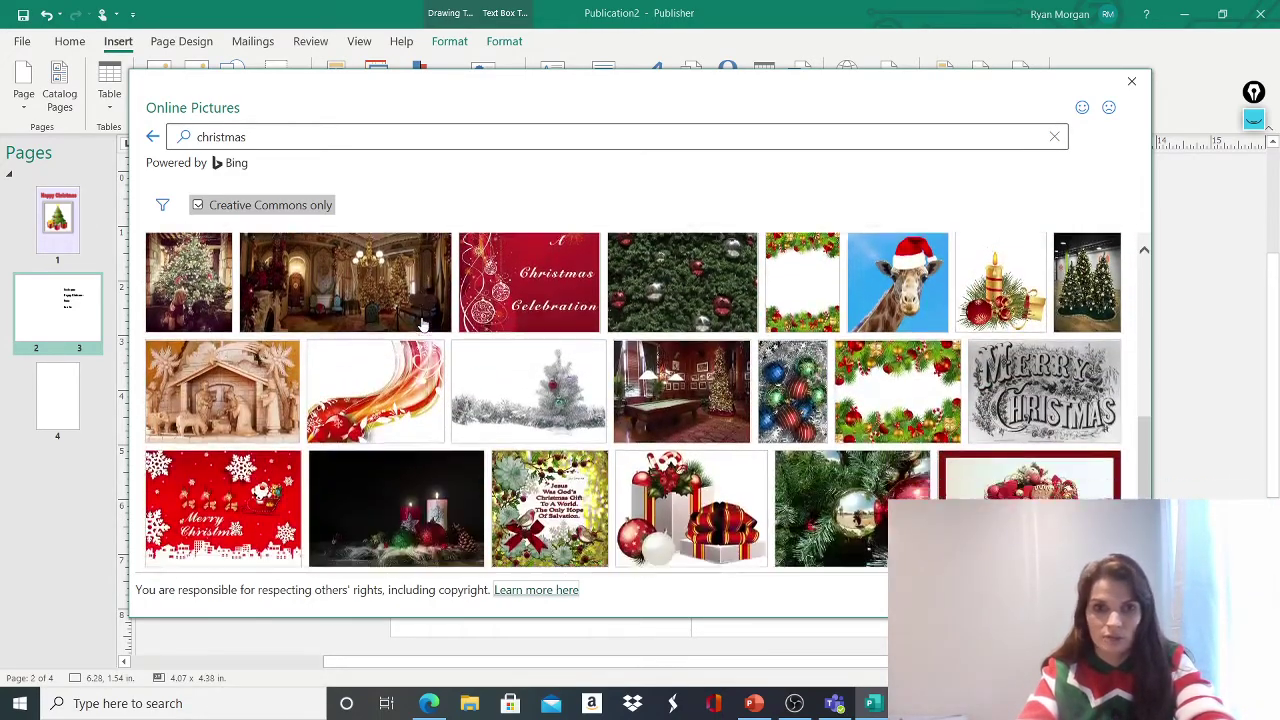
scroll(423, 326, down, 4)
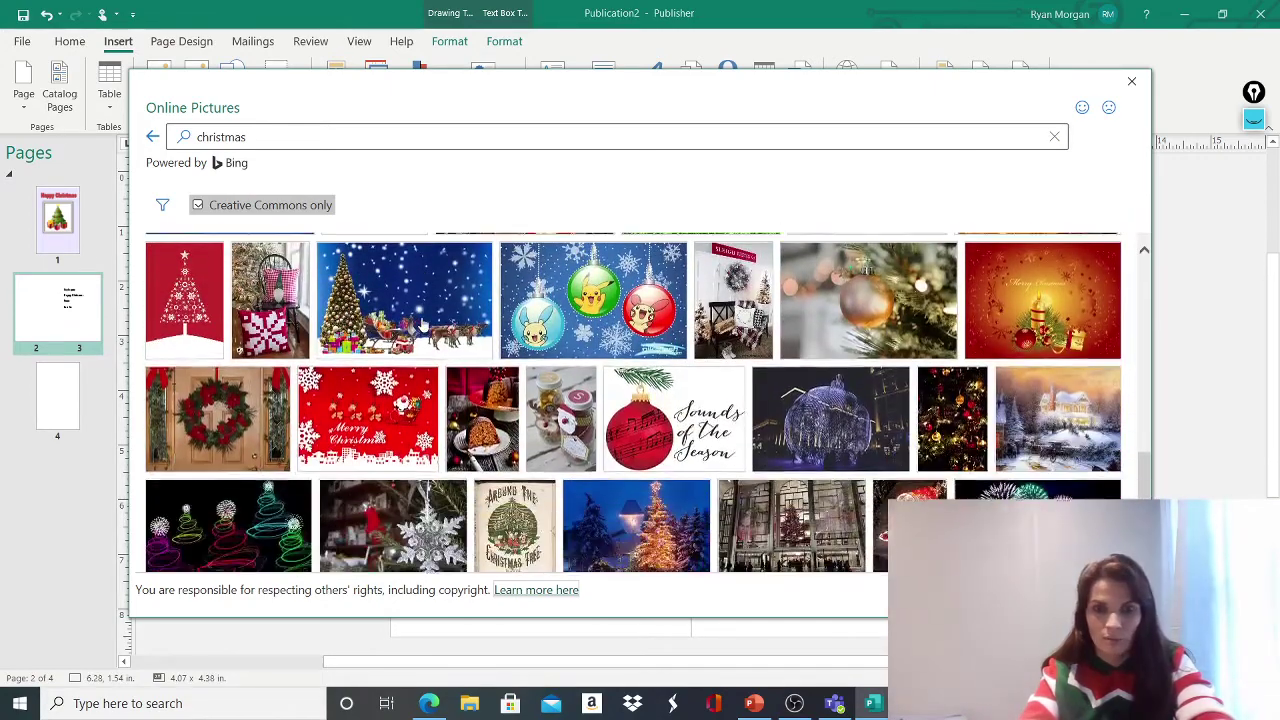
scroll(423, 326, down, 8)
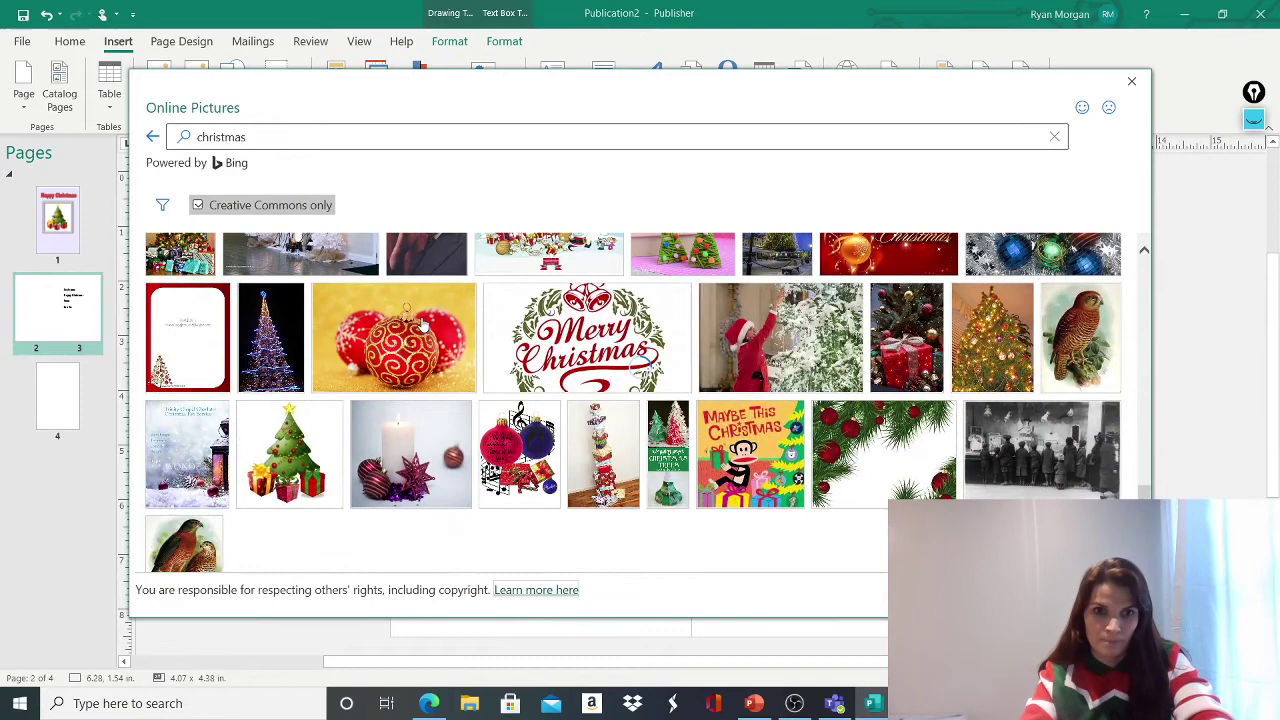
scroll(423, 326, down, 5)
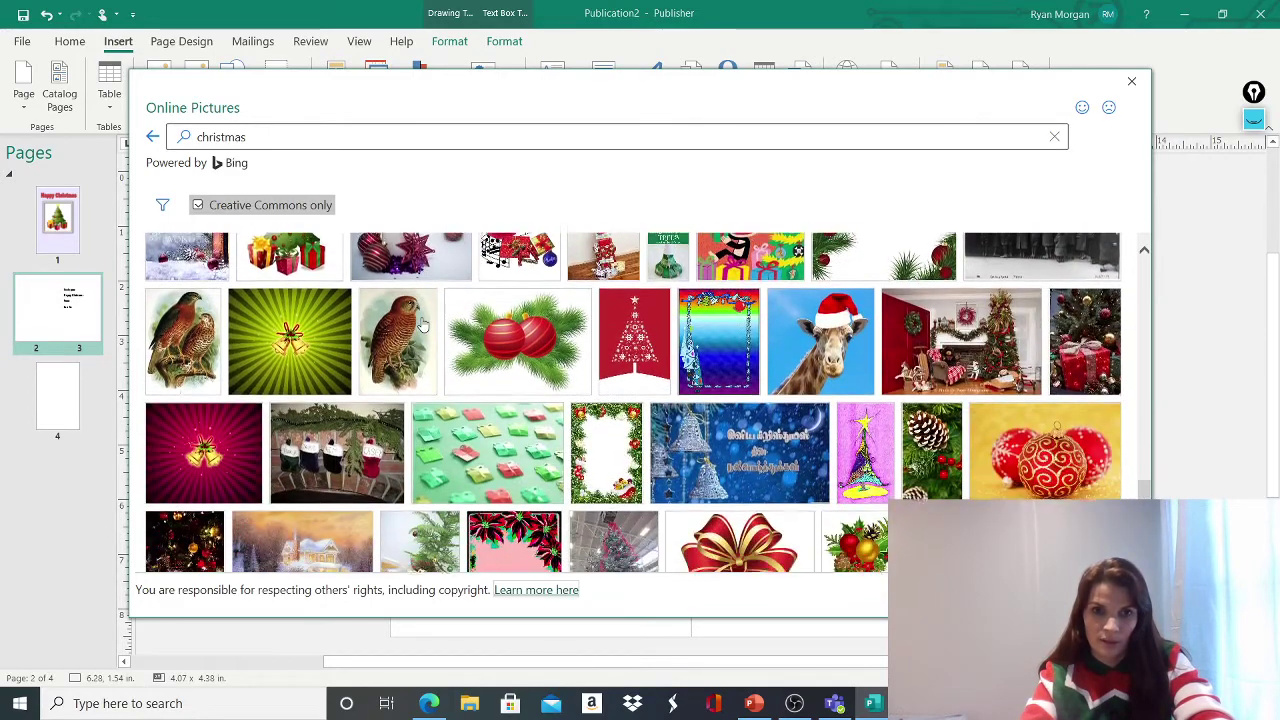
scroll(720, 452, down, 3)
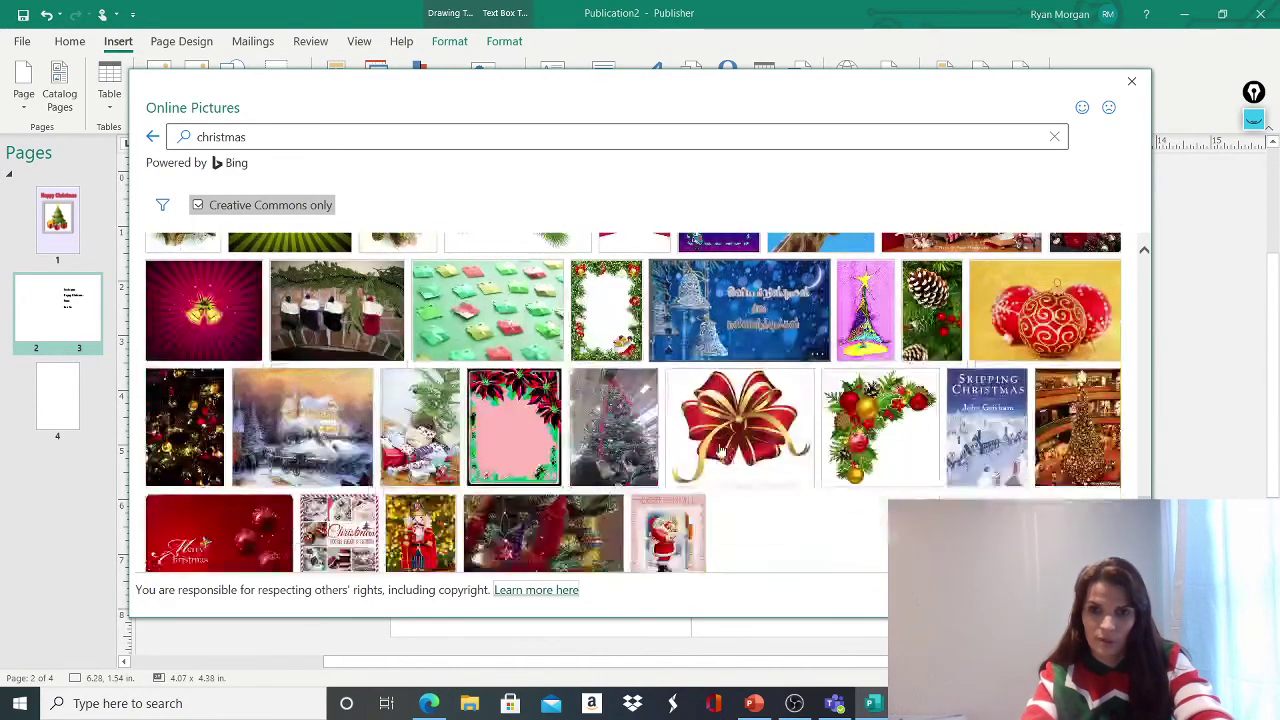
double_click(894, 414)
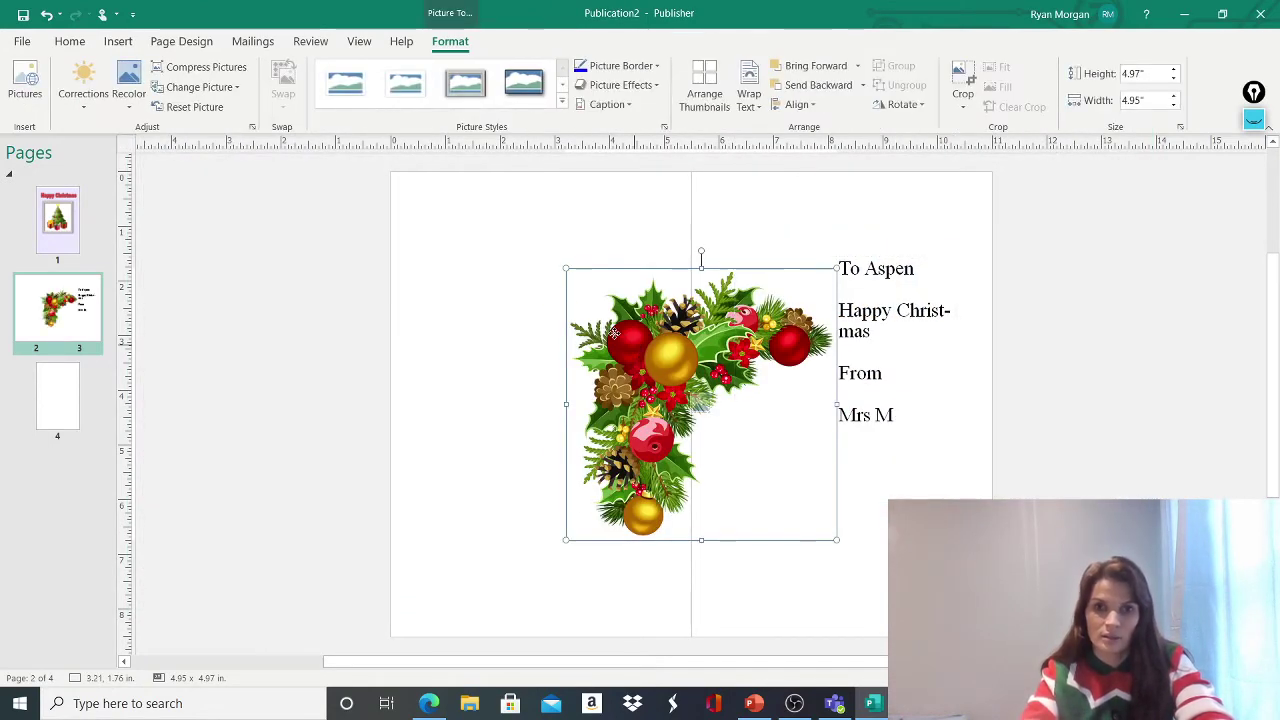
- Move the holly picture into page 2's top-left corner, clear of the greeting, and deselect it
drag(614, 333, 453, 248)
click(543, 531)
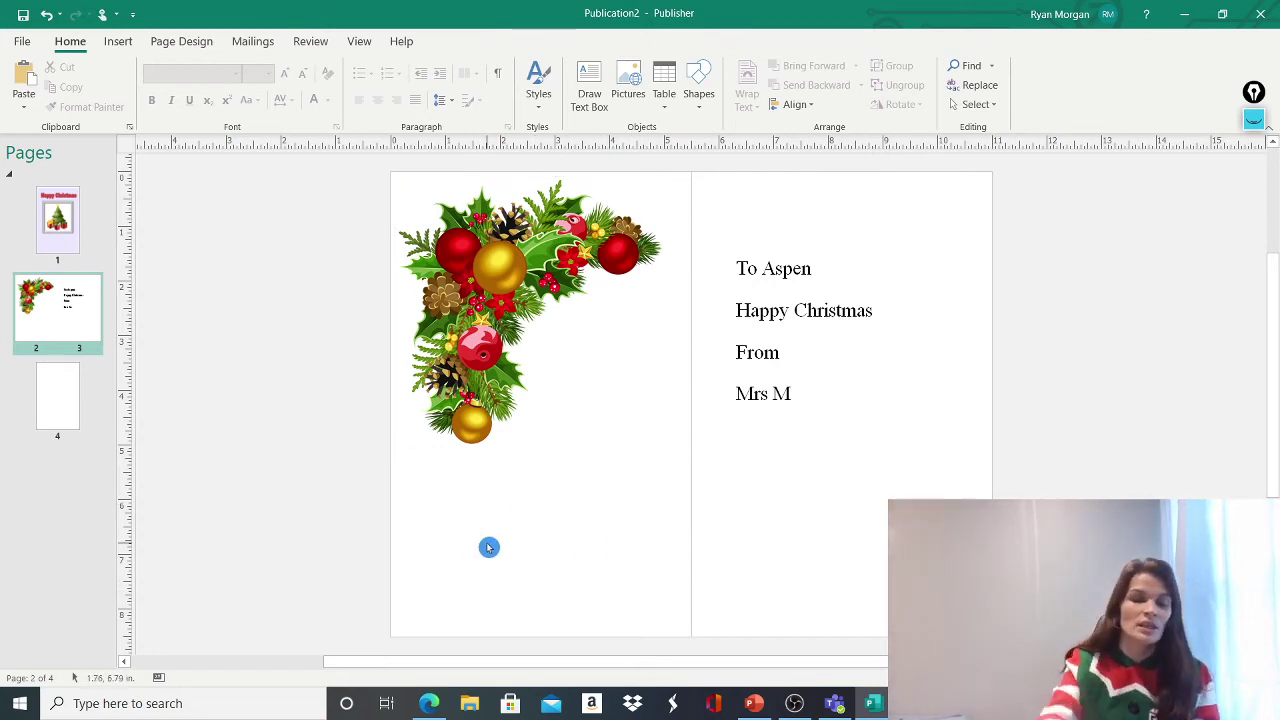
- On page 4, draw a text box and type the 'Made by' line with the maker's name
click(61, 394)
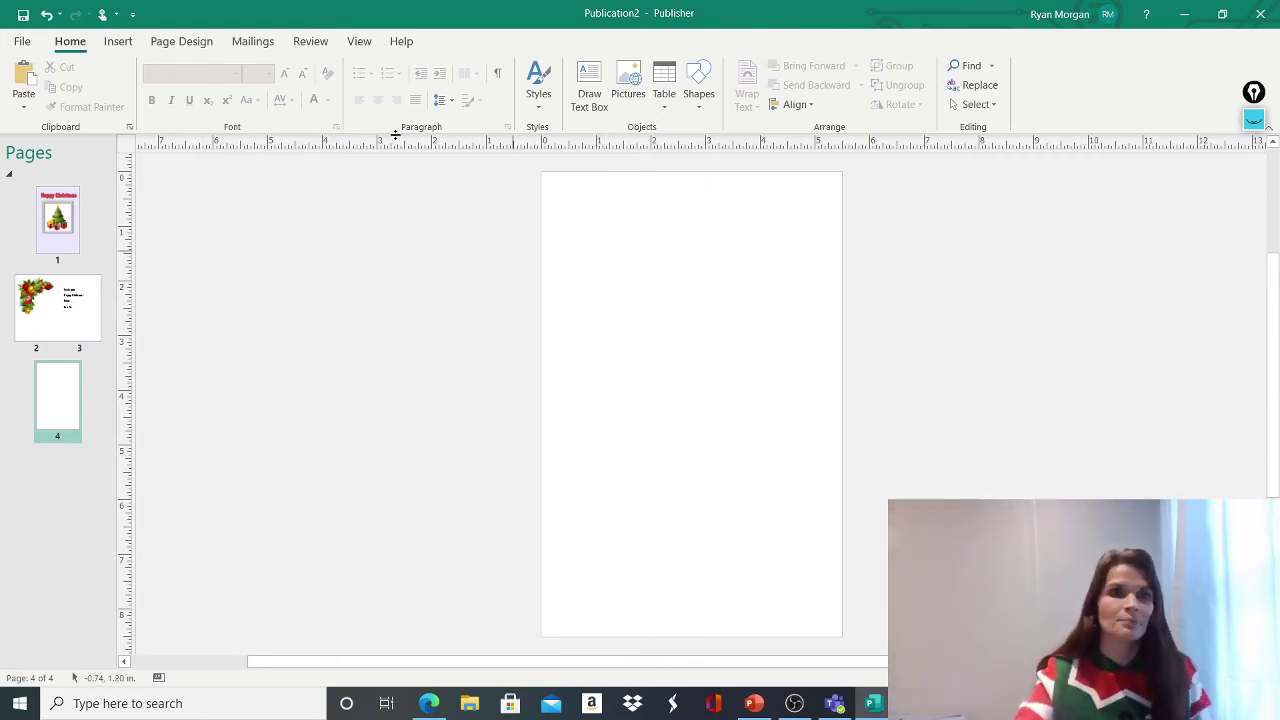
click(115, 40)
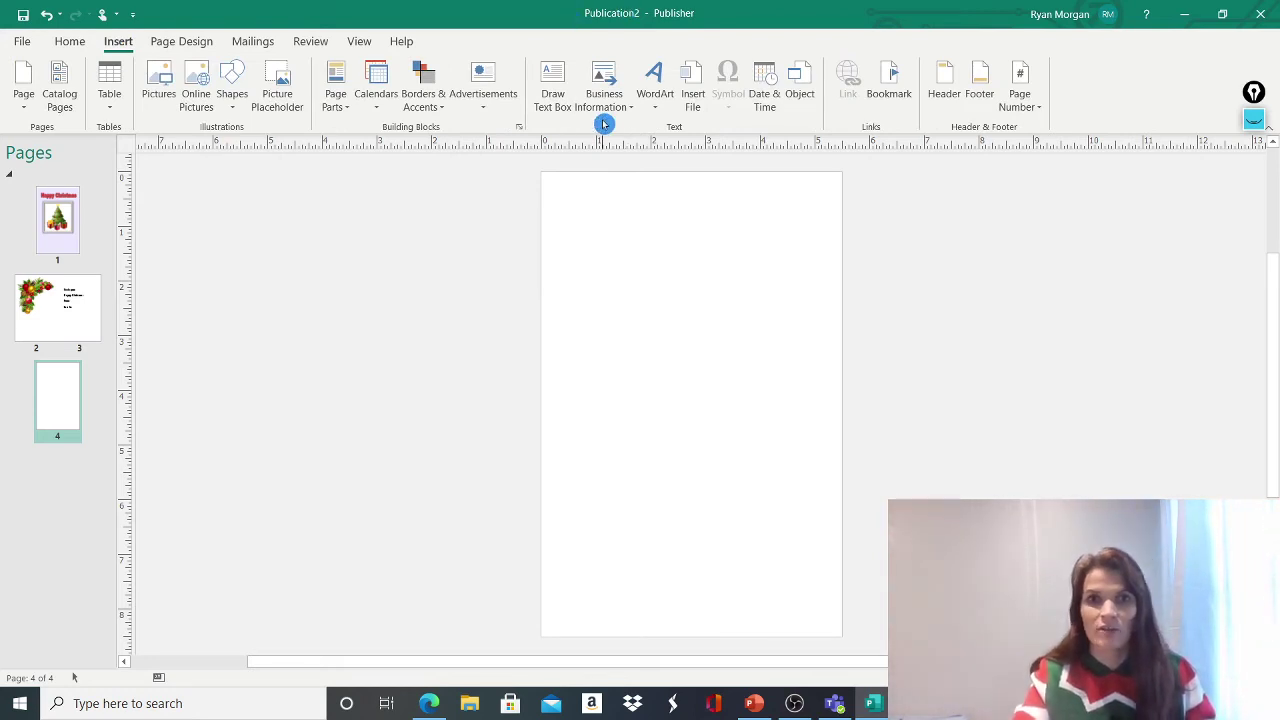
click(548, 92)
mouse_move(602, 309)
mouse_down()
mouse_move(643, 363)
mouse_move(734, 431)
mouse_move(791, 453)
mouse_up()
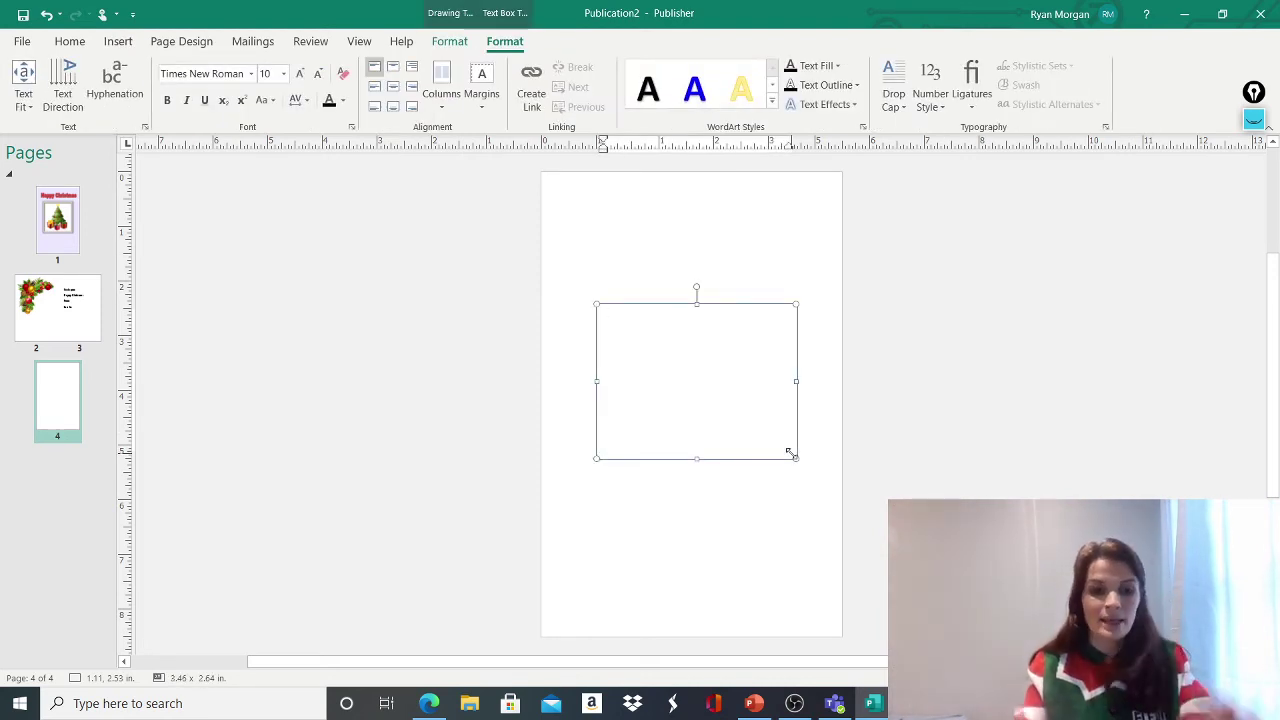
text(Me)
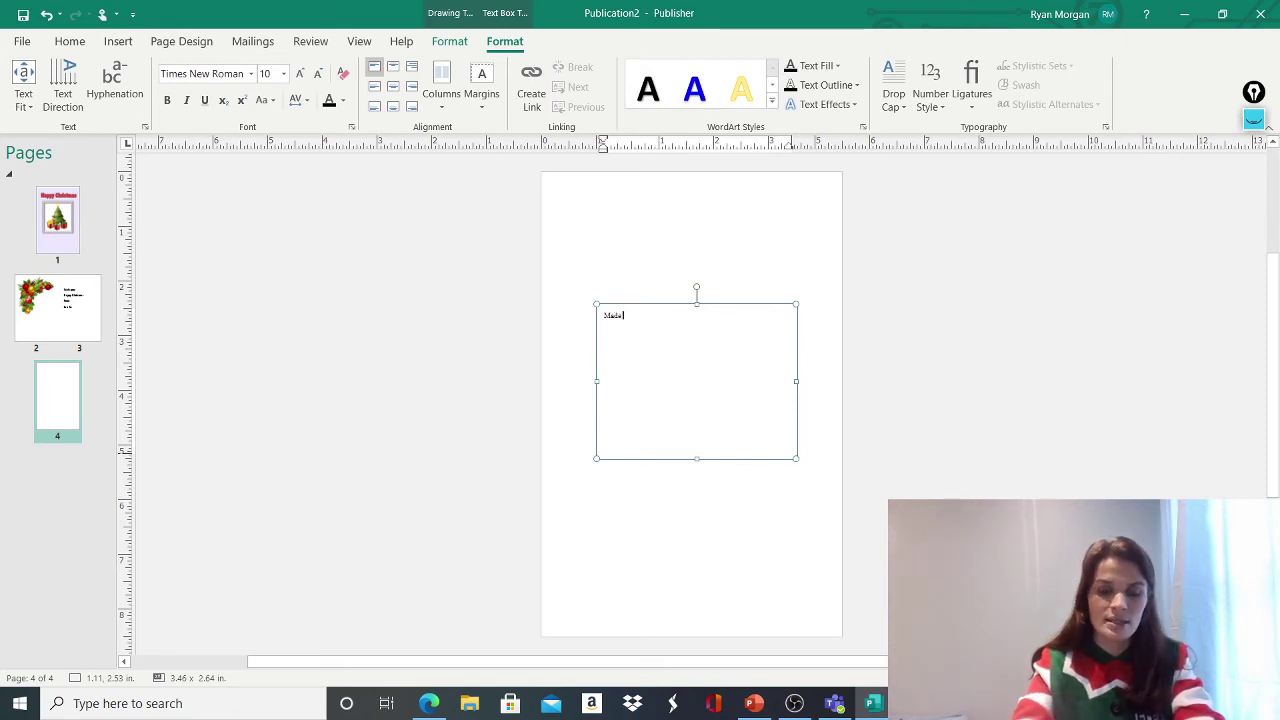
text(de by M)
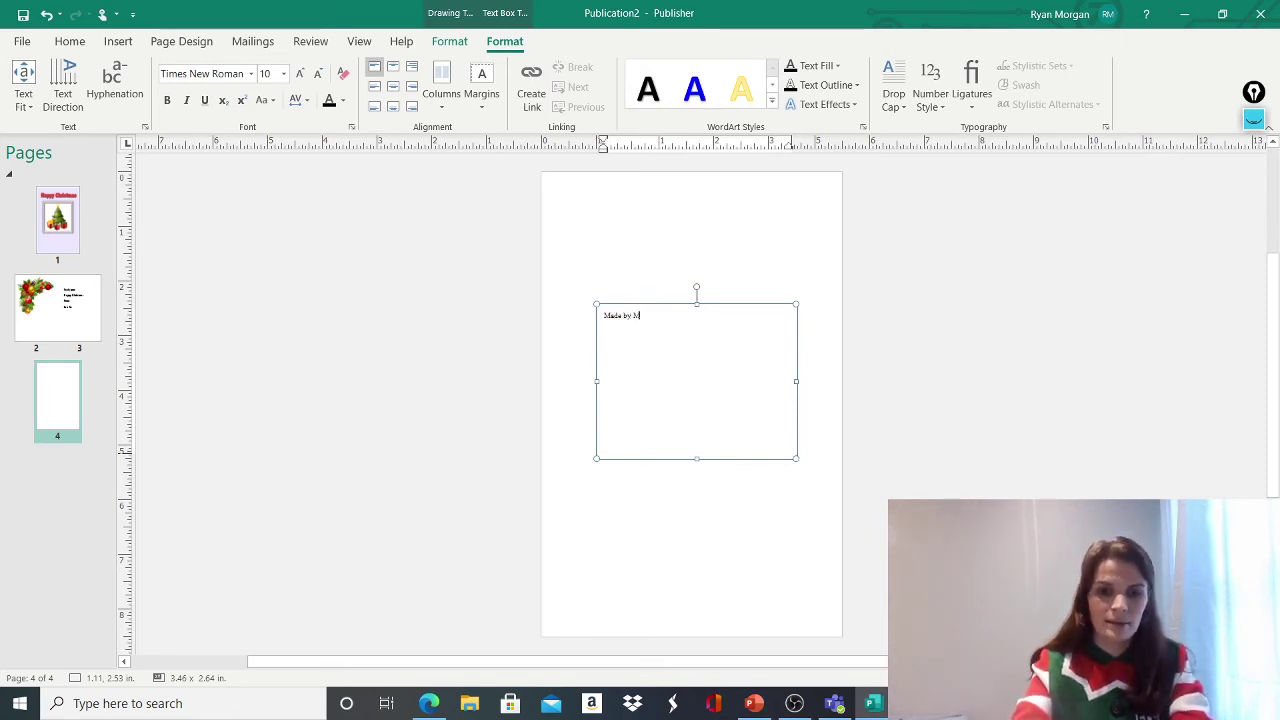
text(rs M)
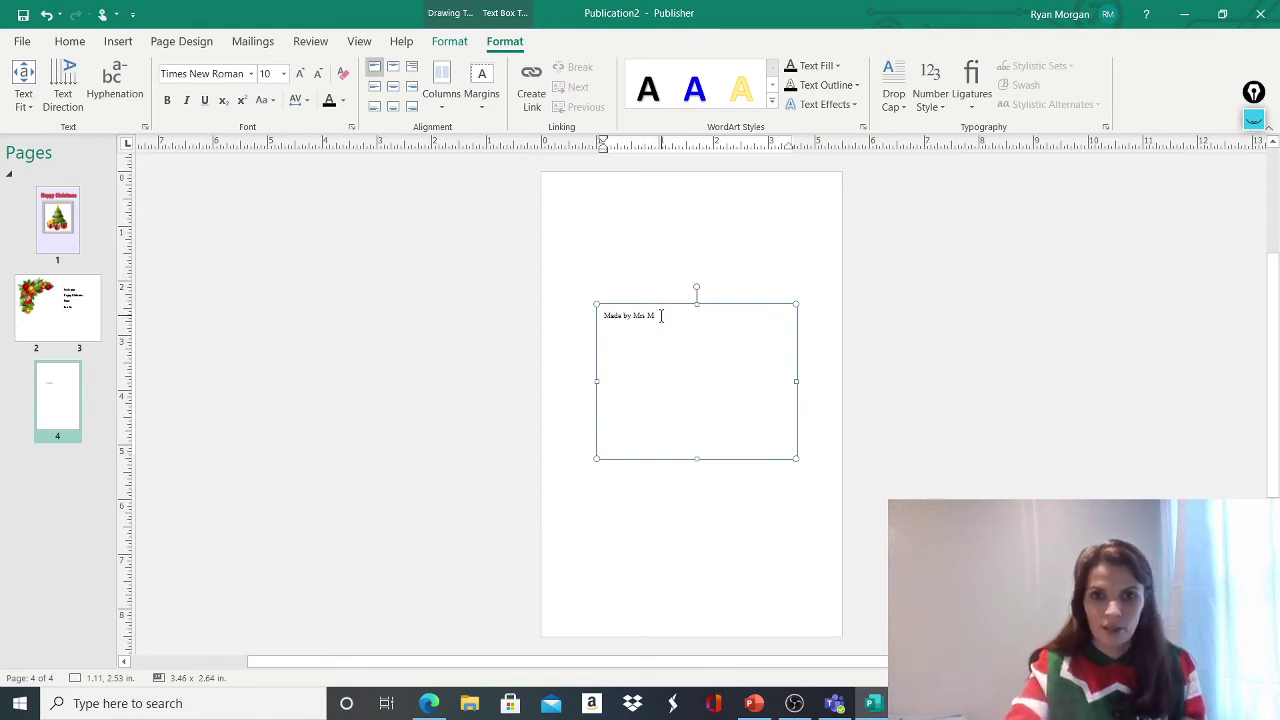
- Make the 'Made by' text 26 point and purple, then nudge the box slightly right and down
drag(661, 316, 580, 317)
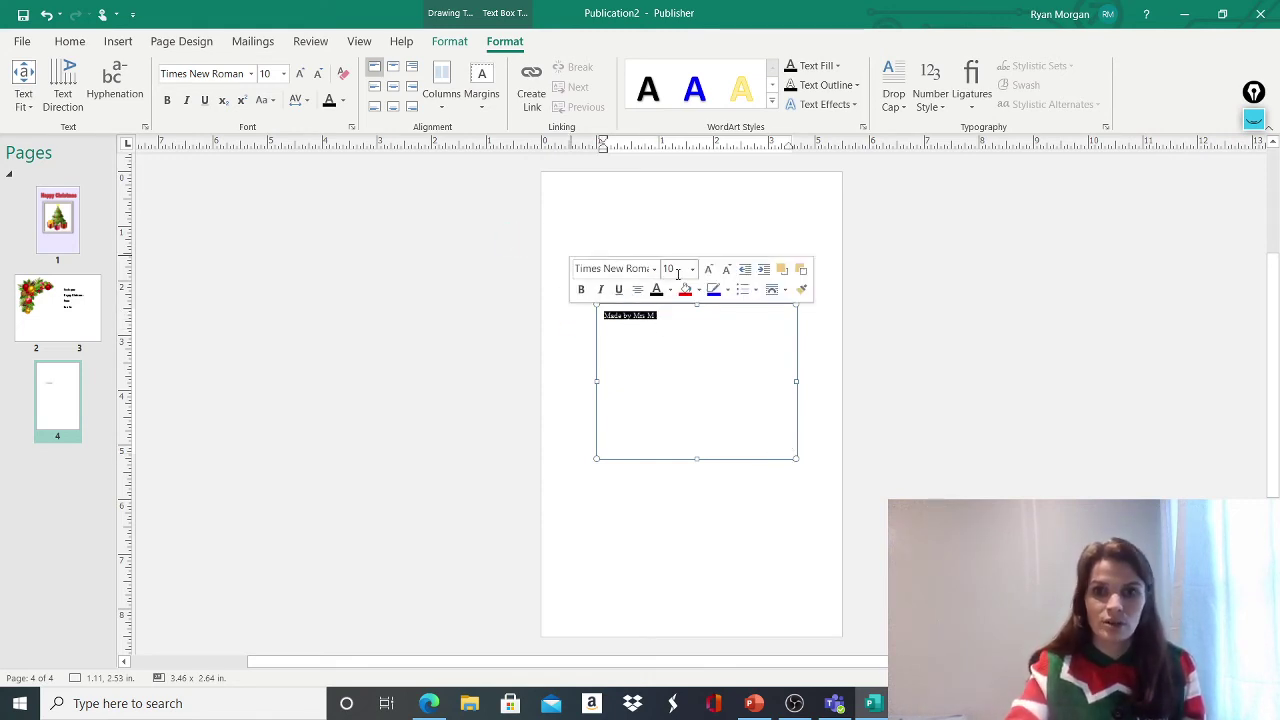
drag(691, 269, 680, 594)
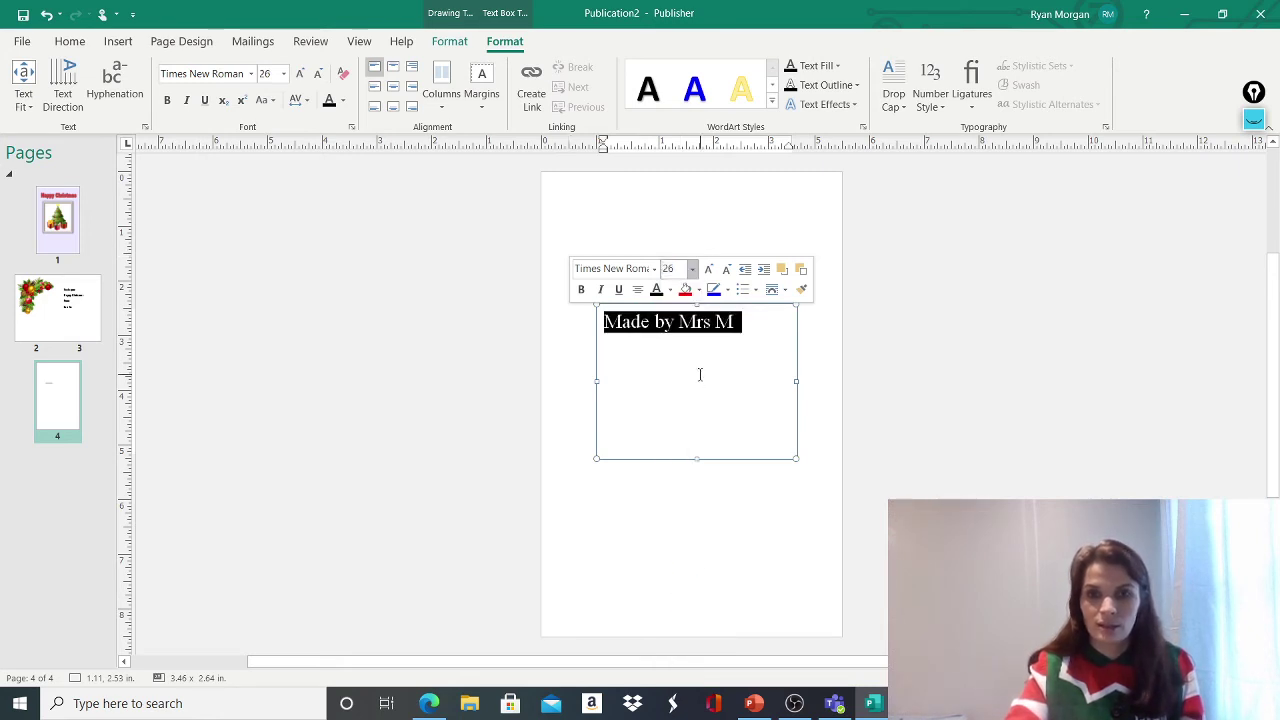
click(671, 291)
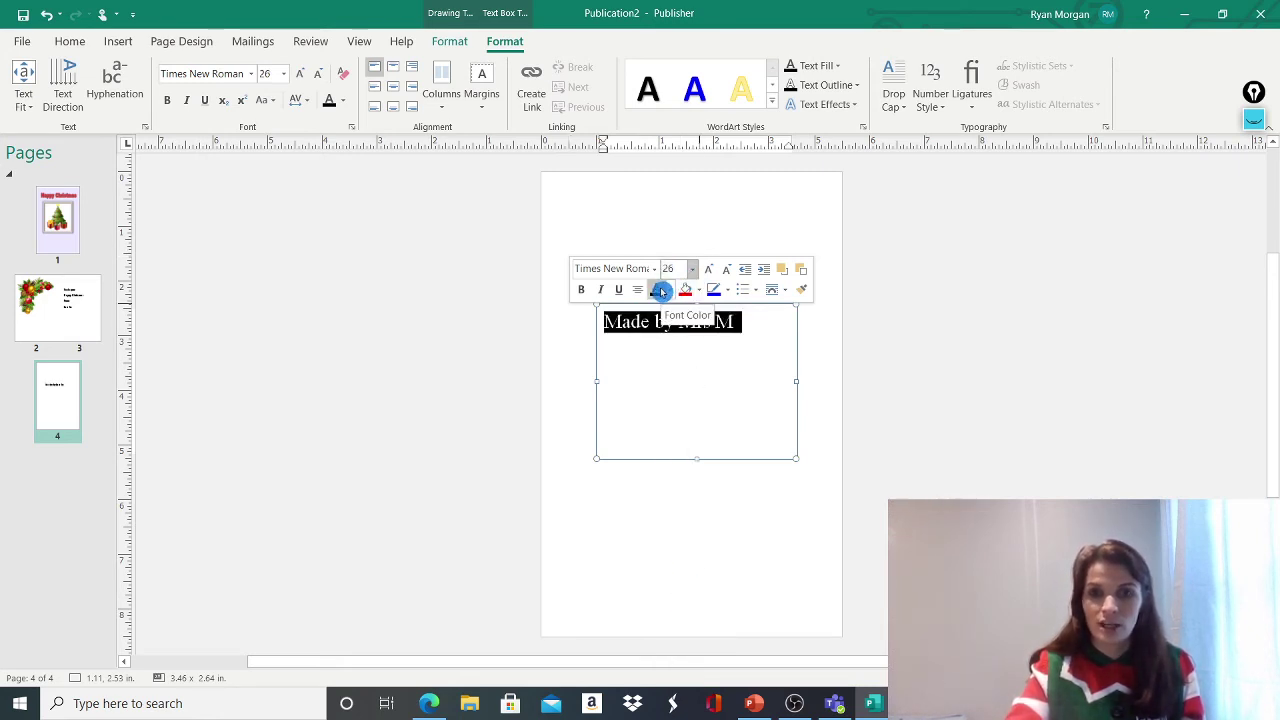
click(672, 293)
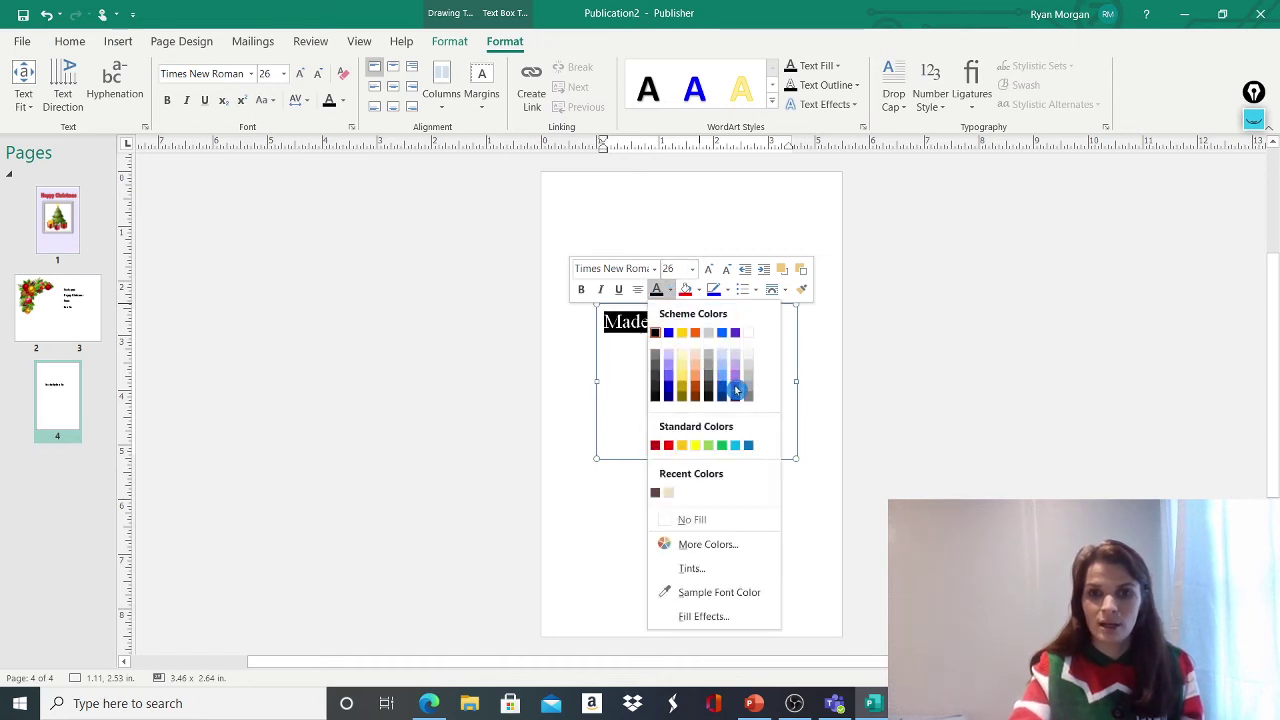
click(736, 391)
click(706, 509)
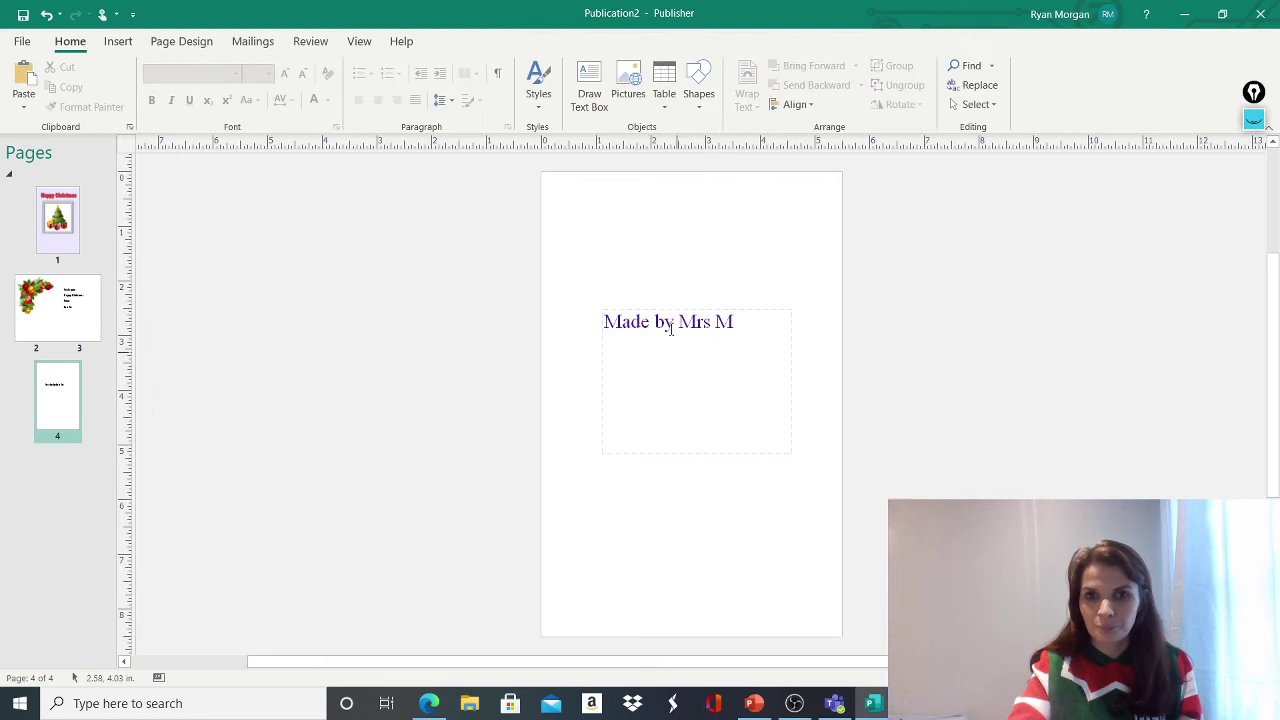
drag(734, 306, 753, 318)
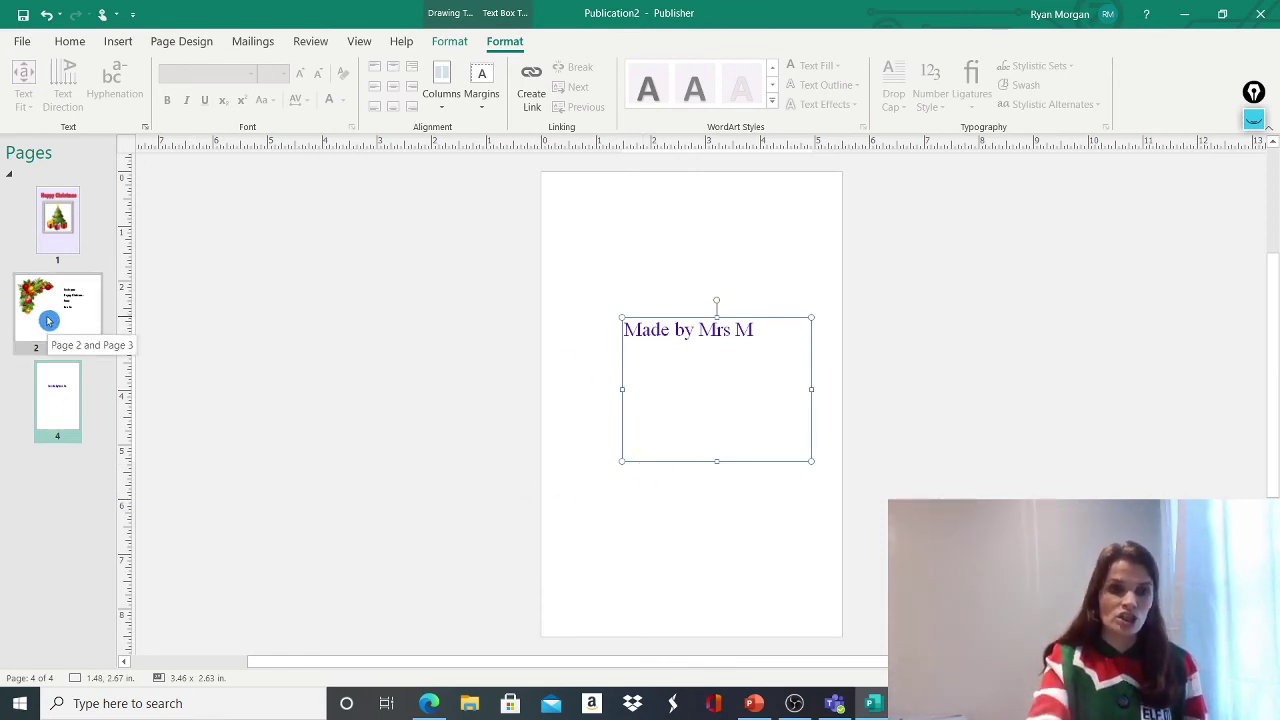
- Review the front page, inside spread and back page, ending on the inside spread
click(38, 237)
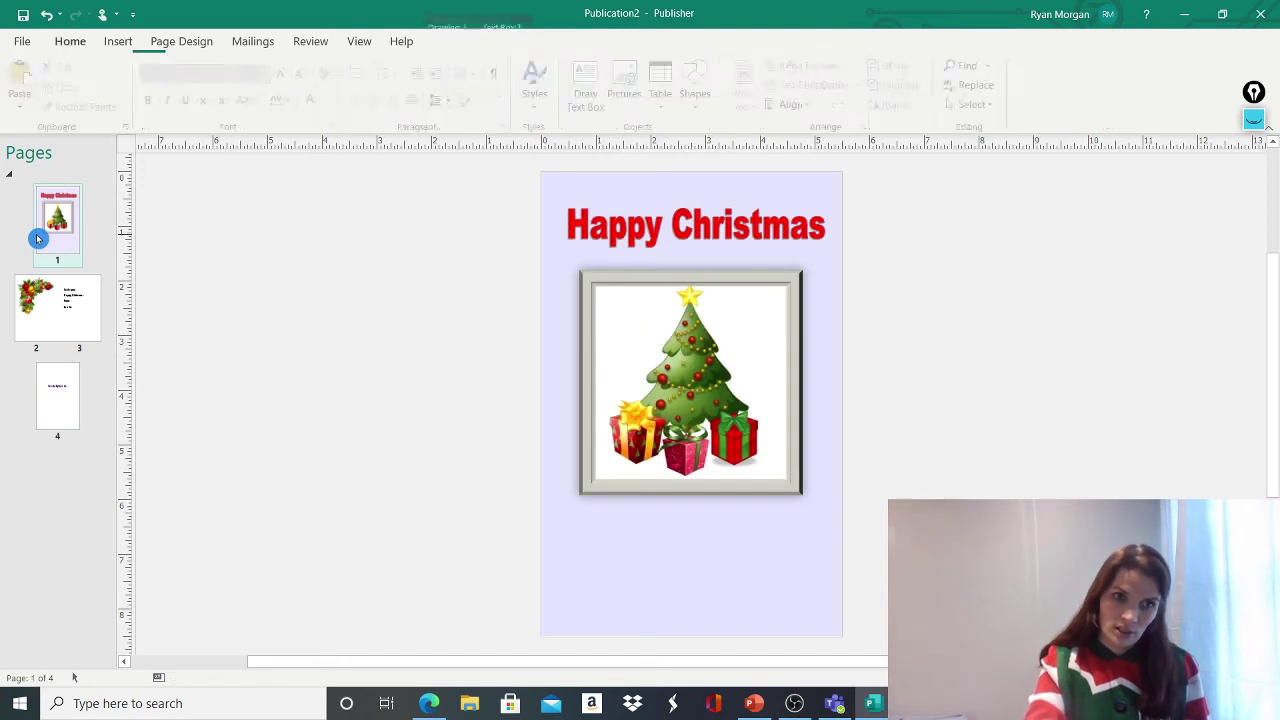
click(46, 342)
click(56, 388)
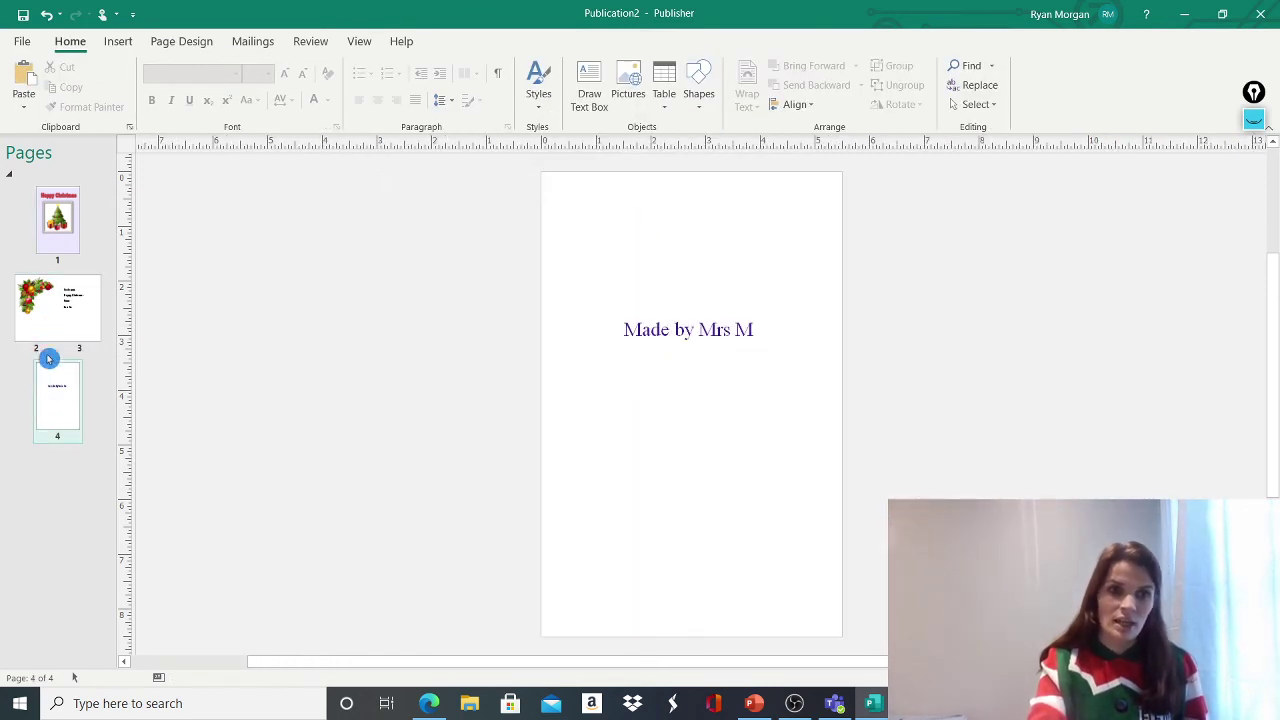
click(45, 352)
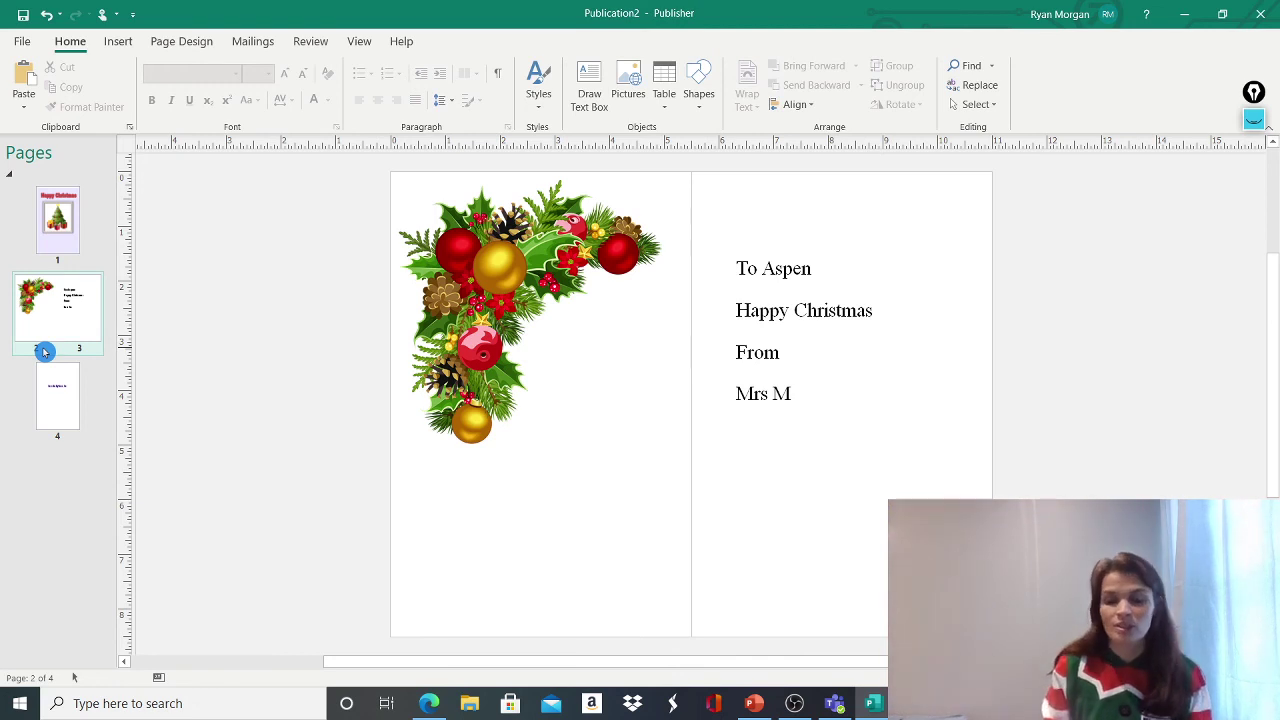
- Copy the holly ornament picture
click(391, 311)
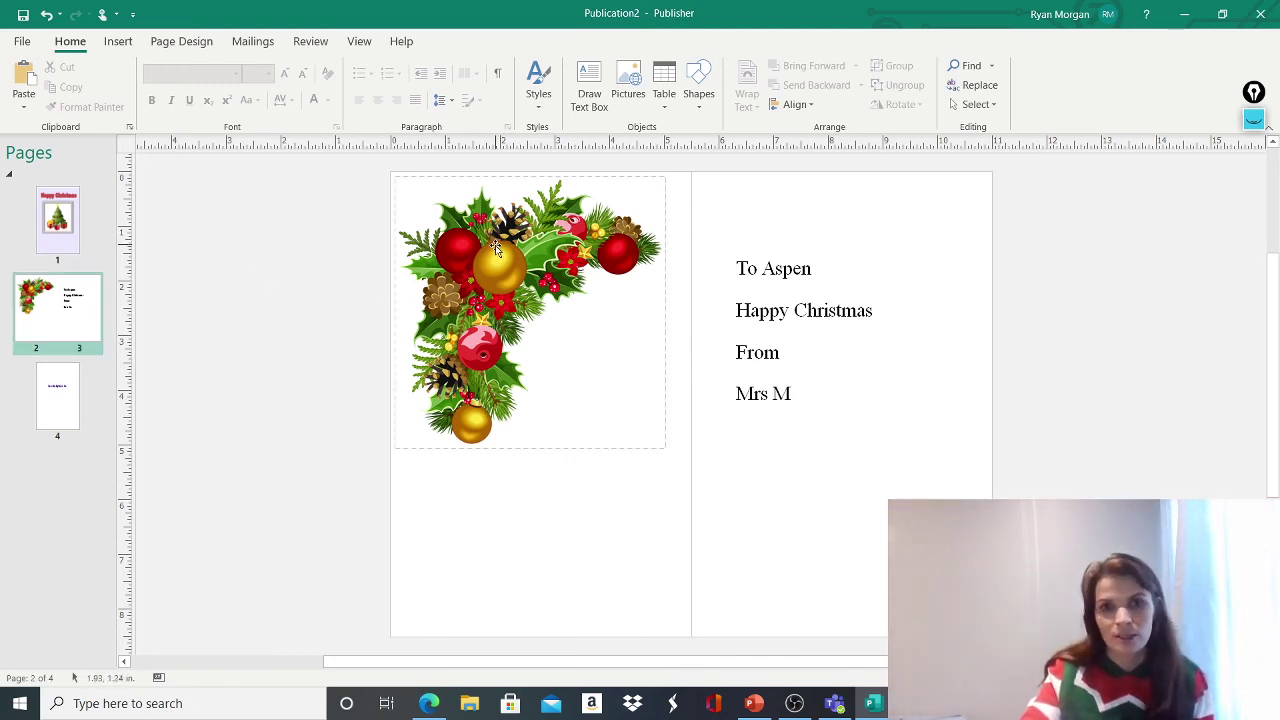
click(244, 567)
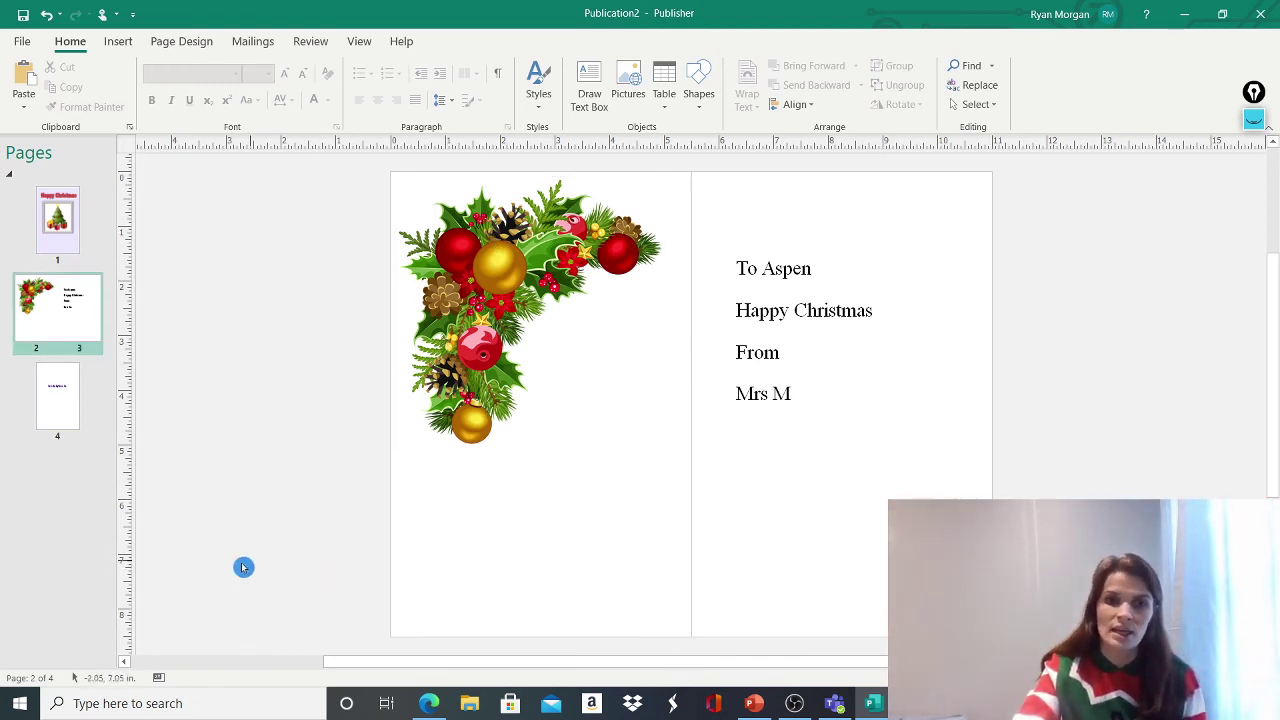
click(480, 323)
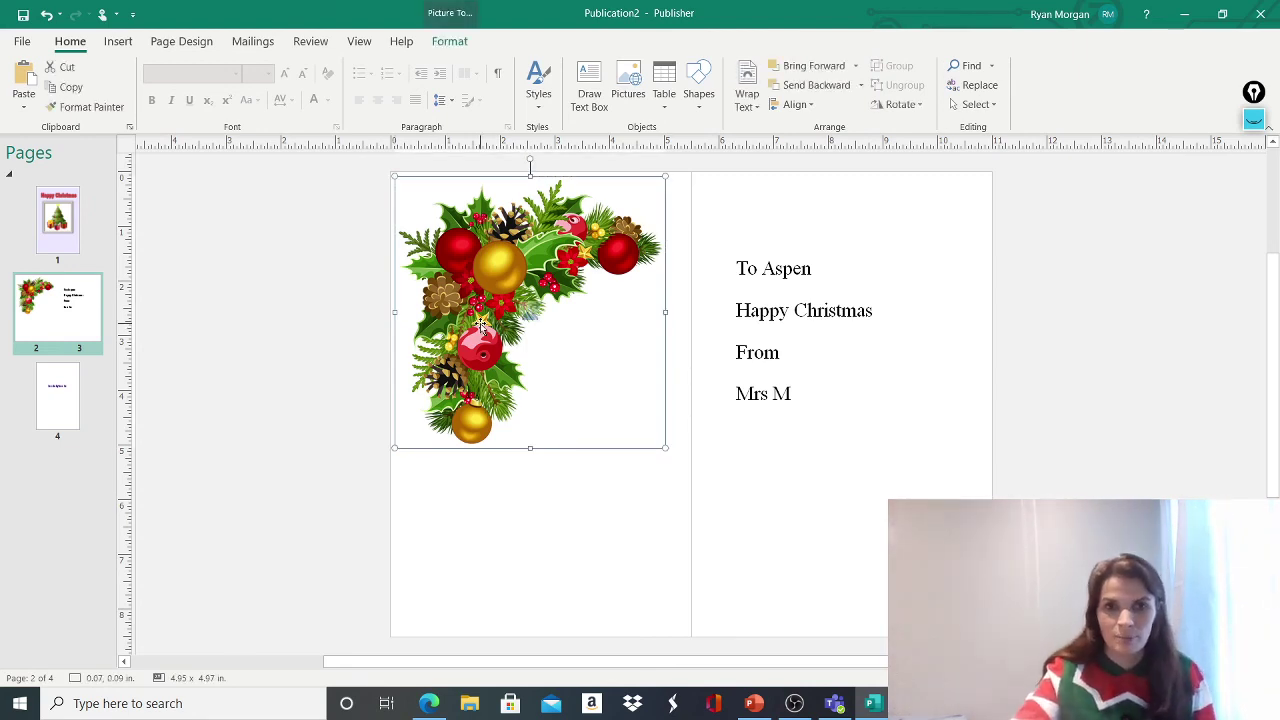
right_click(481, 323)
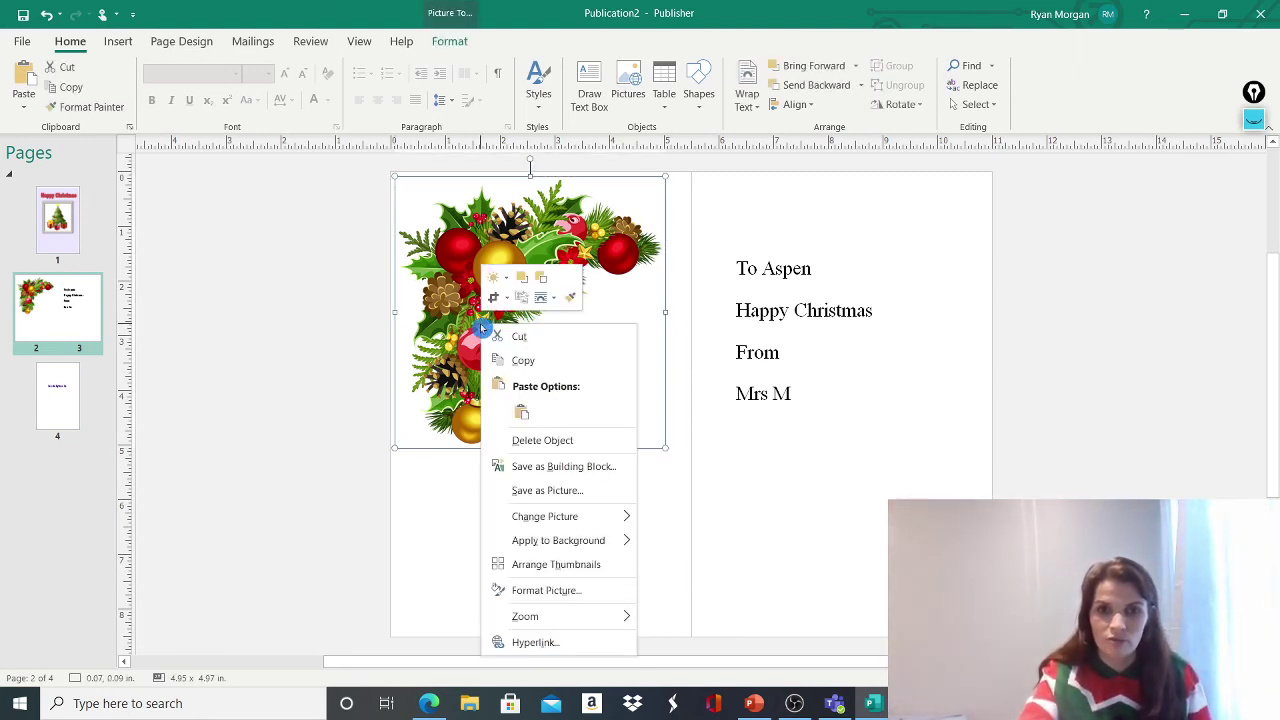
click(522, 360)
- Paste the copy and align it exactly over the original in the top-left corner
right_click(558, 531)
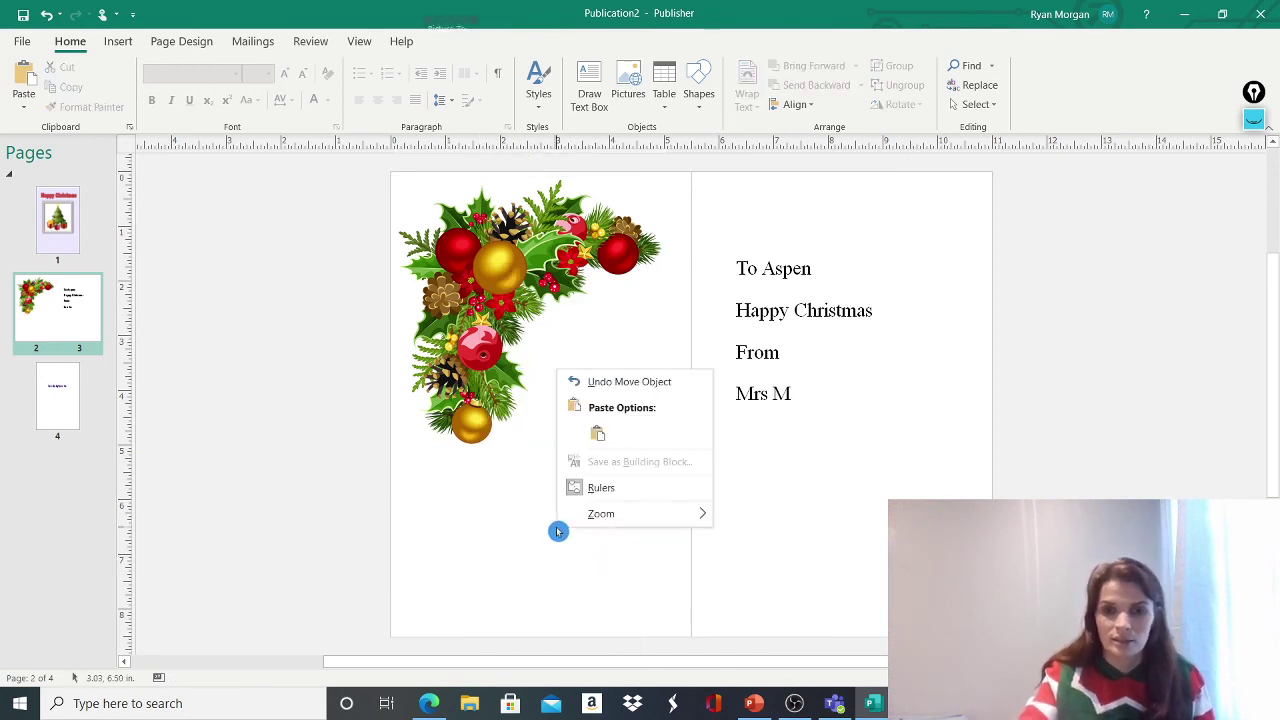
click(598, 447)
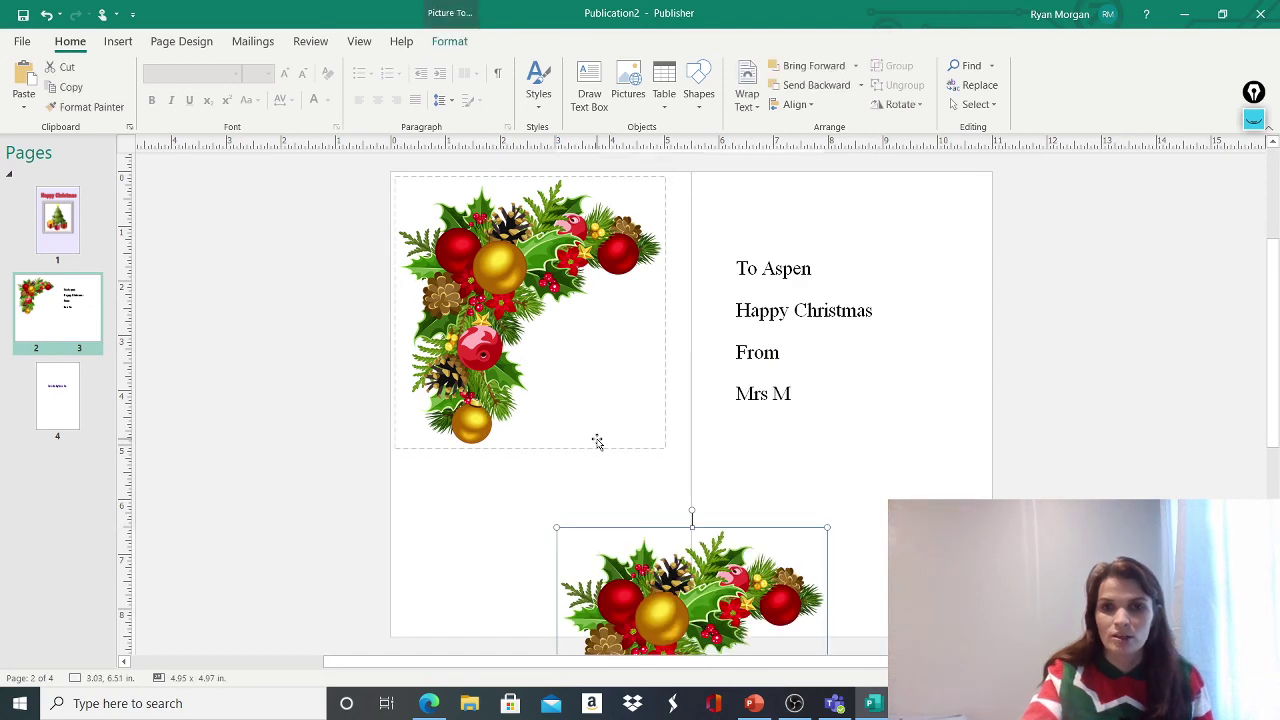
drag(652, 556, 488, 247)
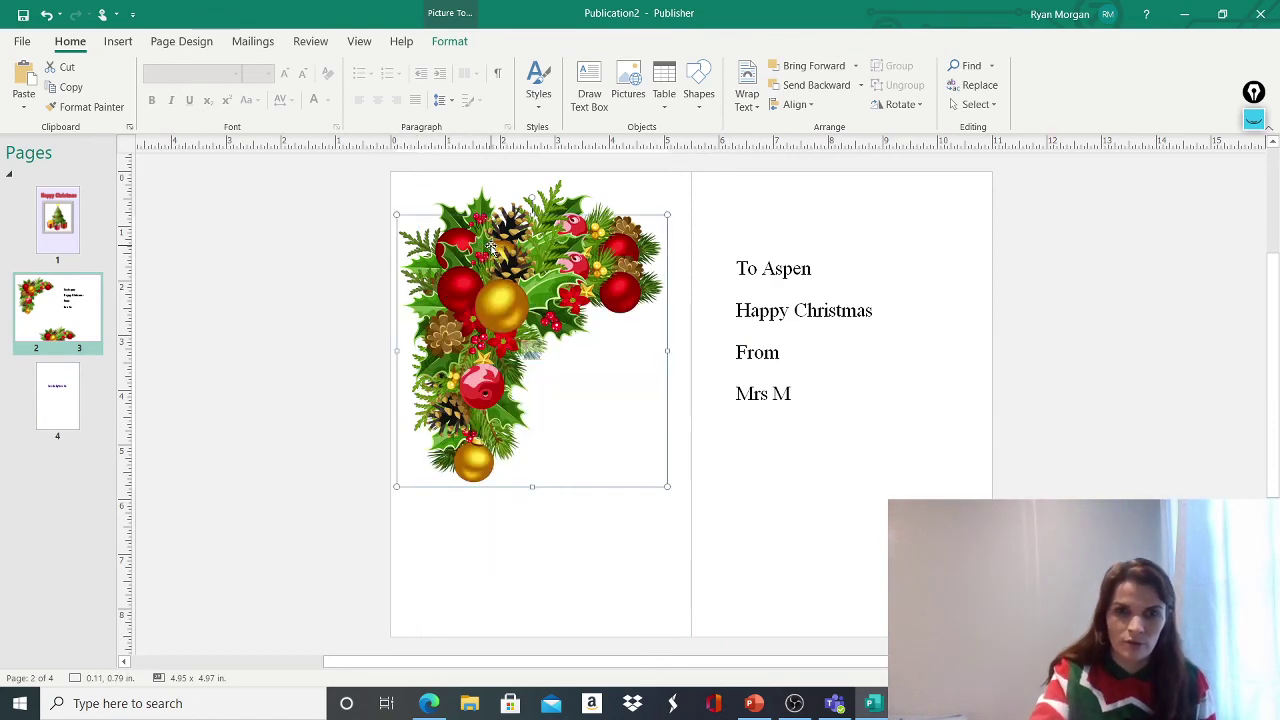
drag(502, 297, 497, 261)
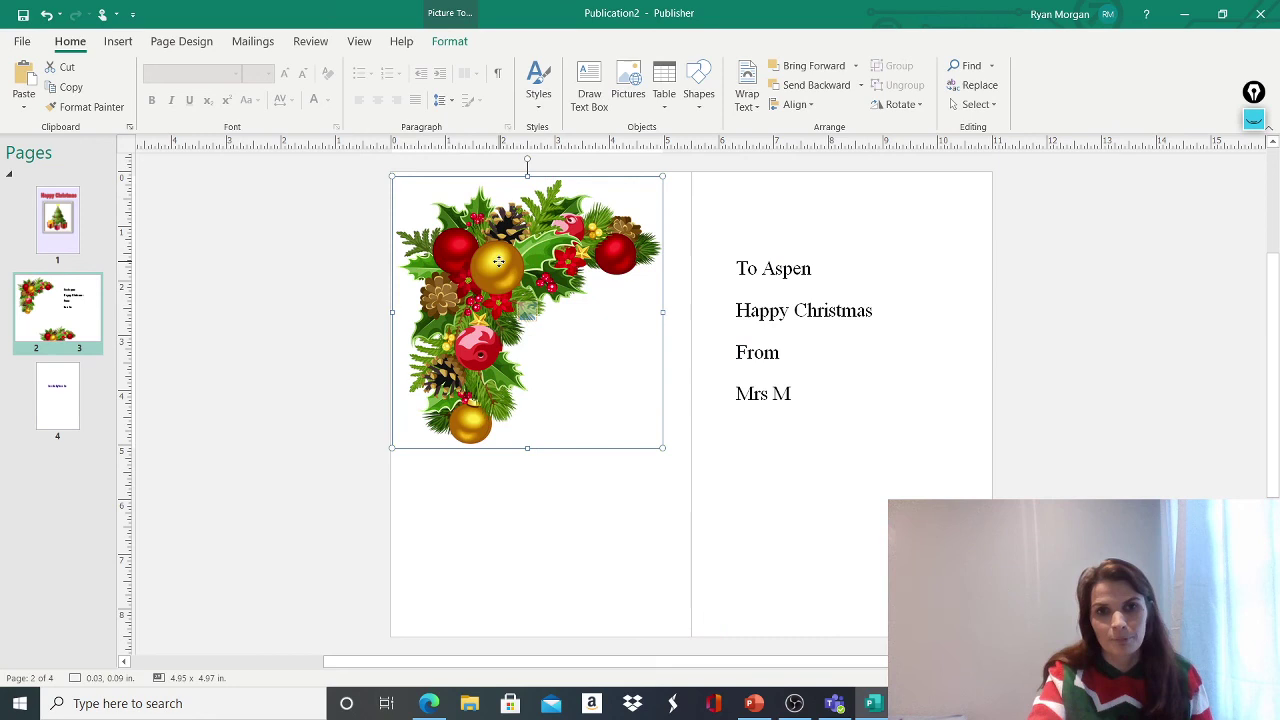
key(Escape)
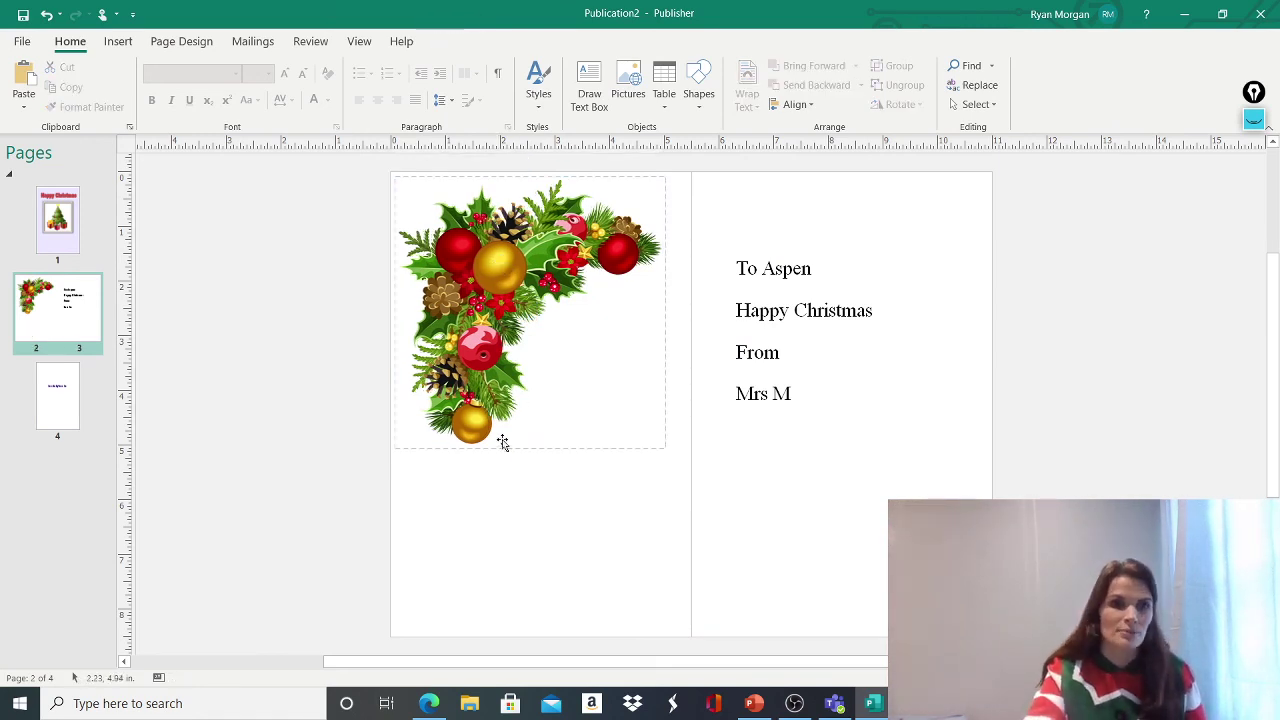
click(389, 441)
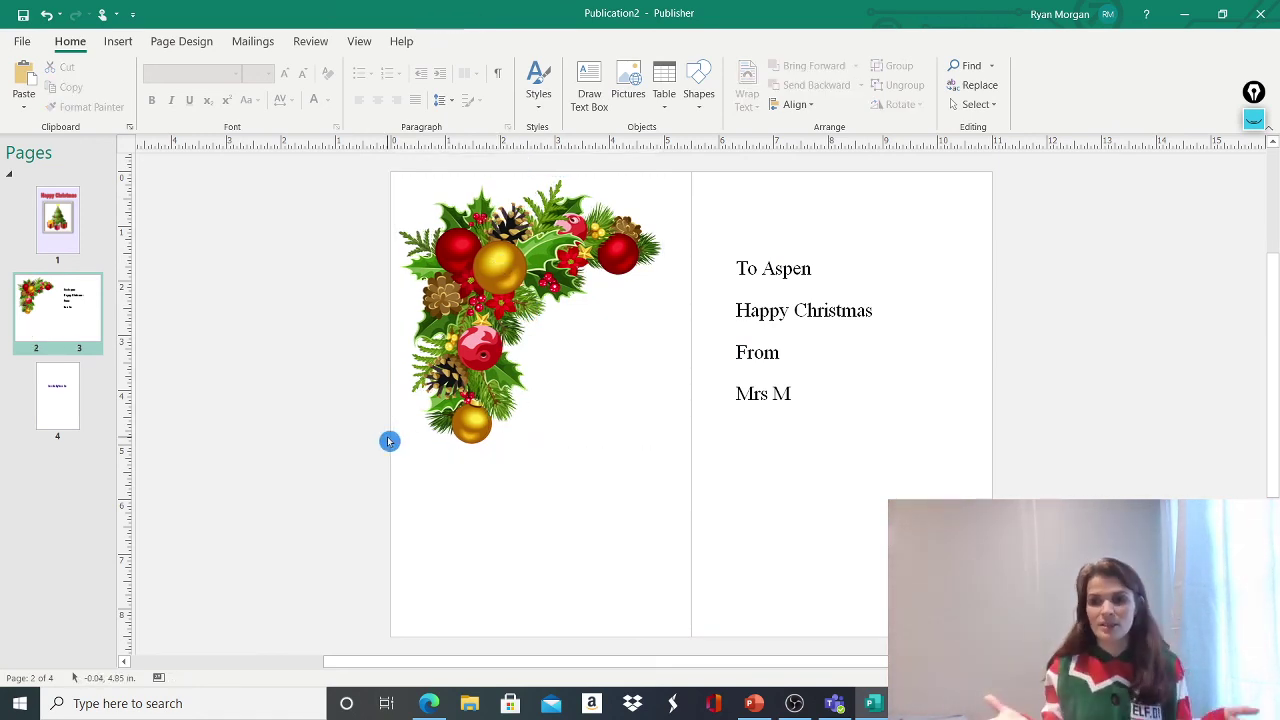